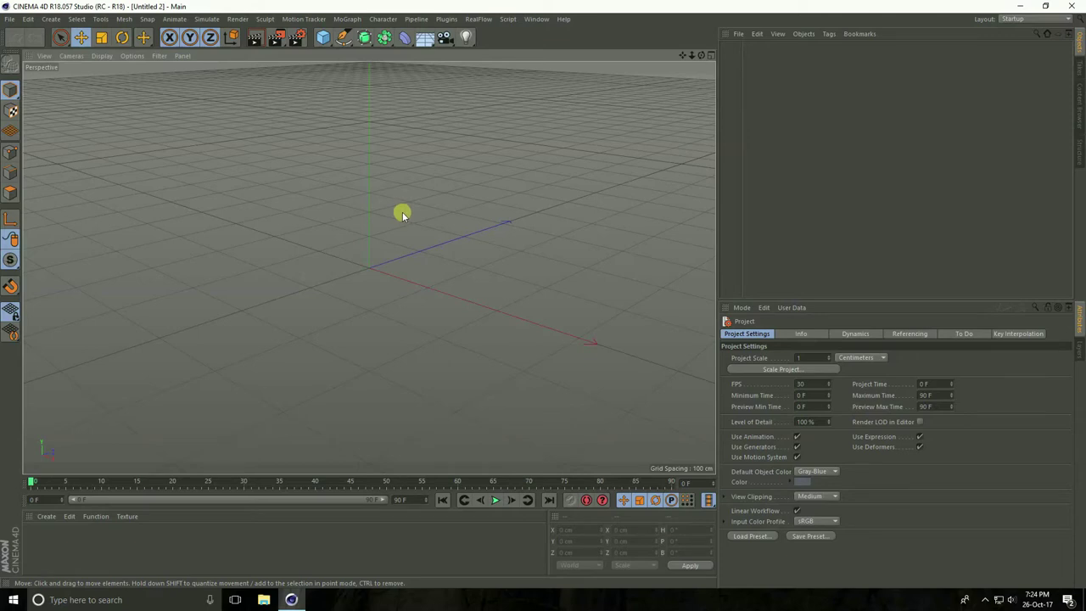
# Step: Add a Cone primitive to the empty scene from the Cube primitive palette
pyautogui.moveTo(322, 43); pyautogui.dragTo(491, 55)
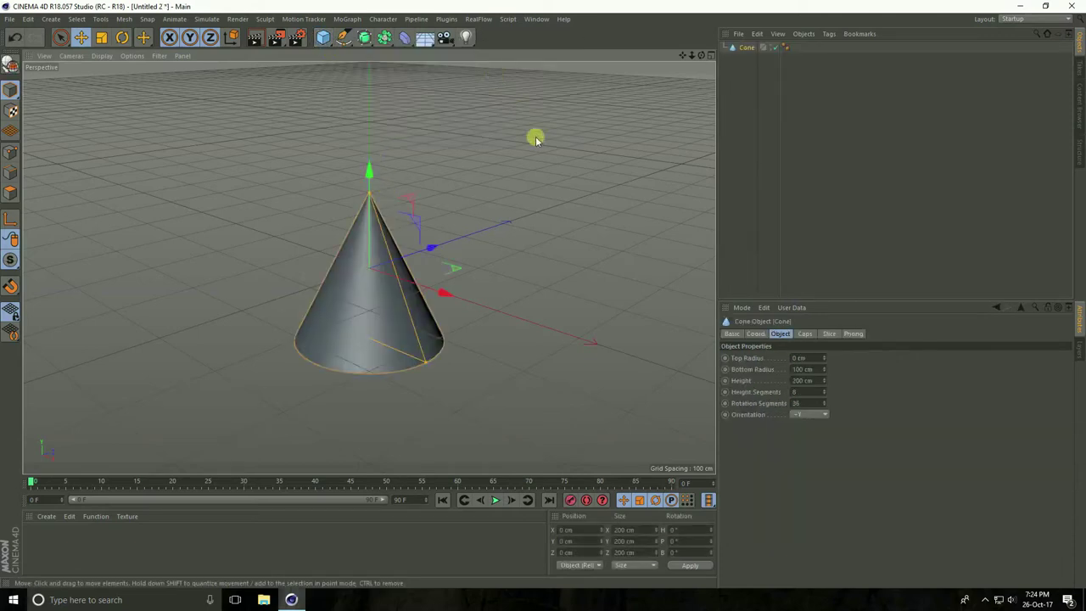
# Step: Set the cone to -Y orientation, 50 cm bottom radius, 2 cm top radius and 25 height segments
pyautogui.click(812, 414)
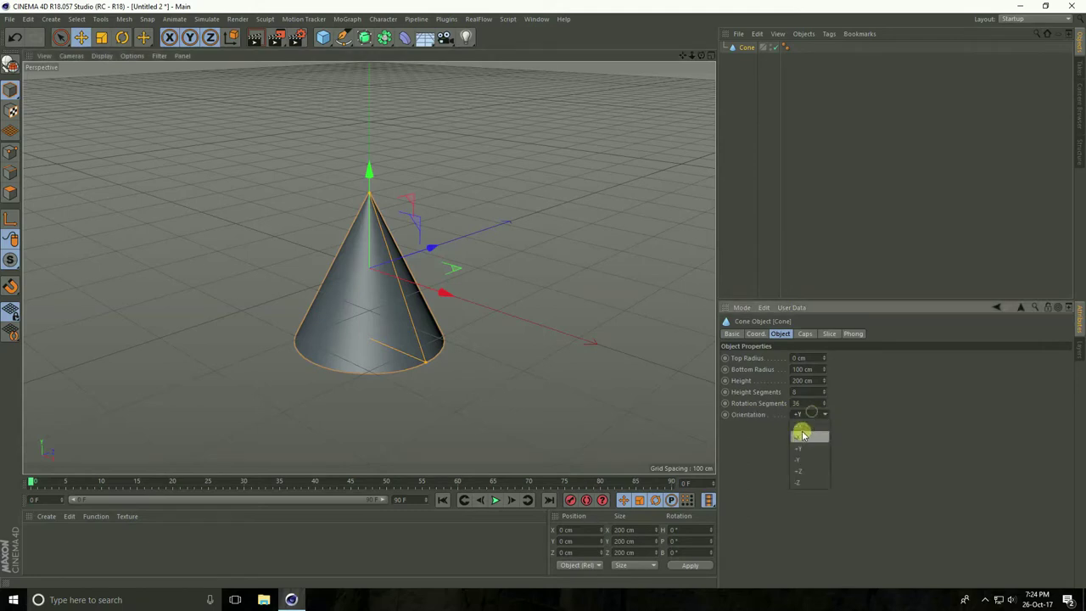
pyautogui.click(801, 460)
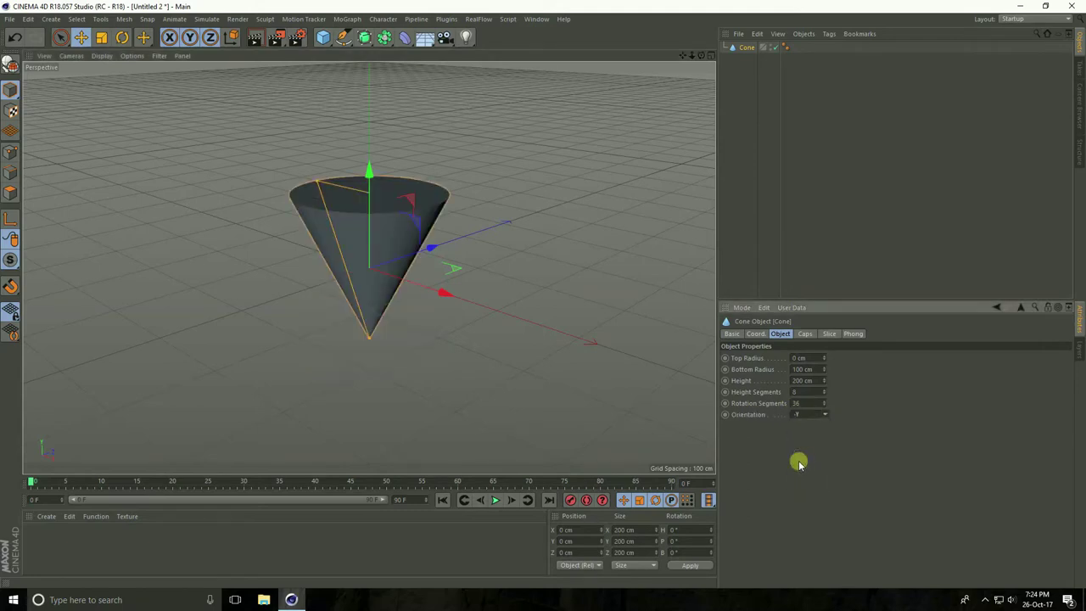
pyautogui.click(794, 369)
pyautogui.write('5')
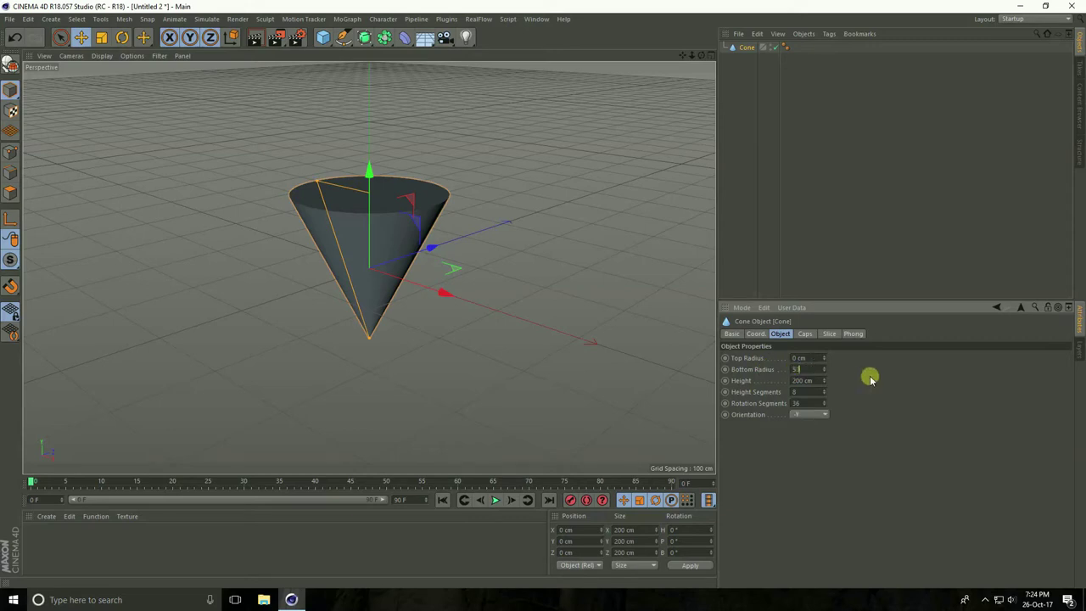
pyautogui.write('0')
pyautogui.press('Return')
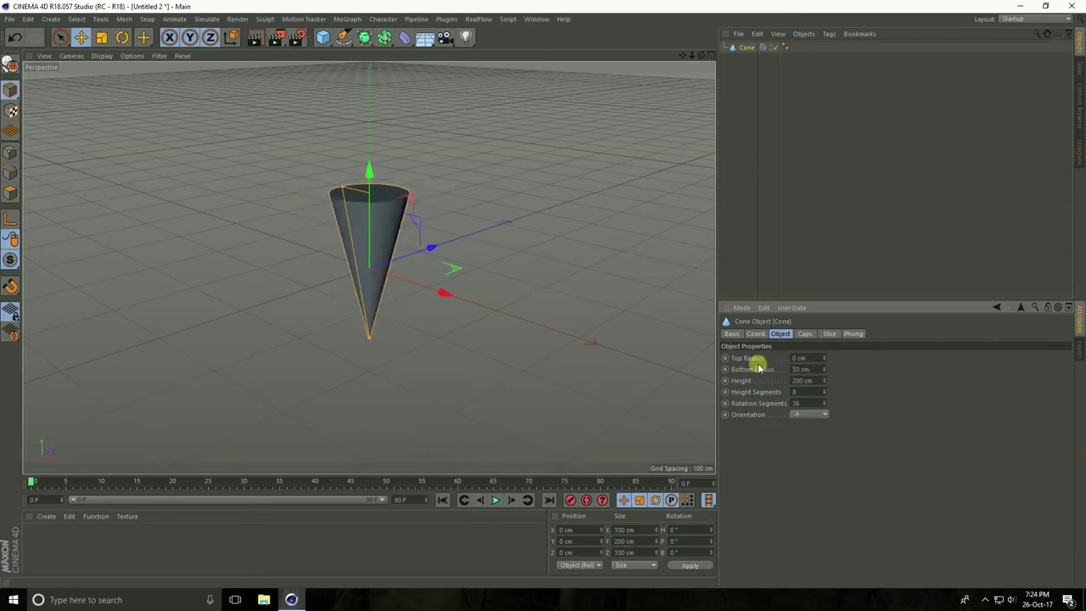
pyautogui.click(804, 357)
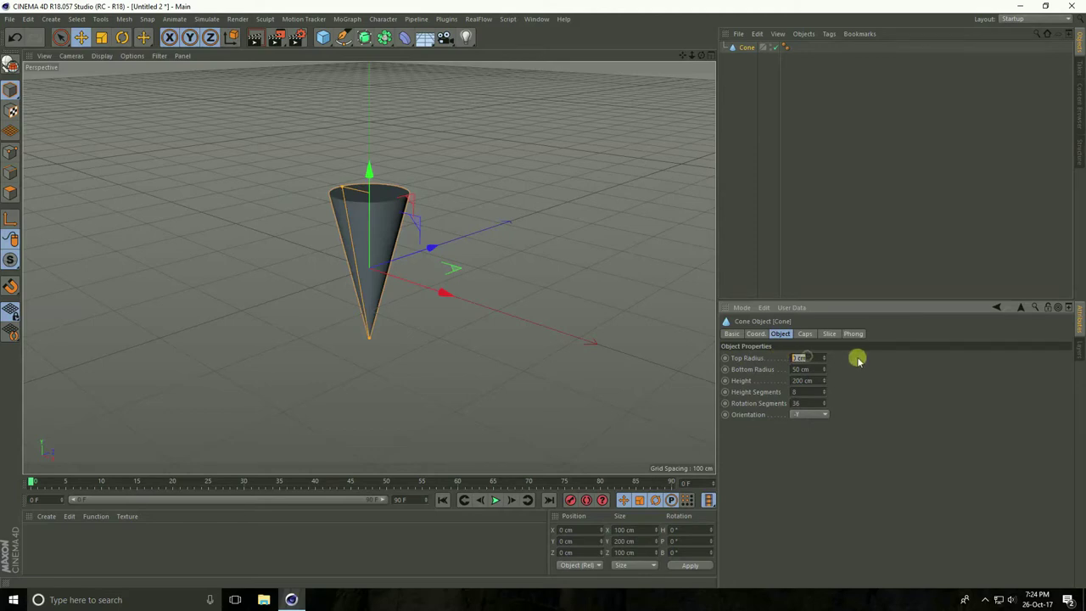
pyautogui.write('2')
pyautogui.press('Return')
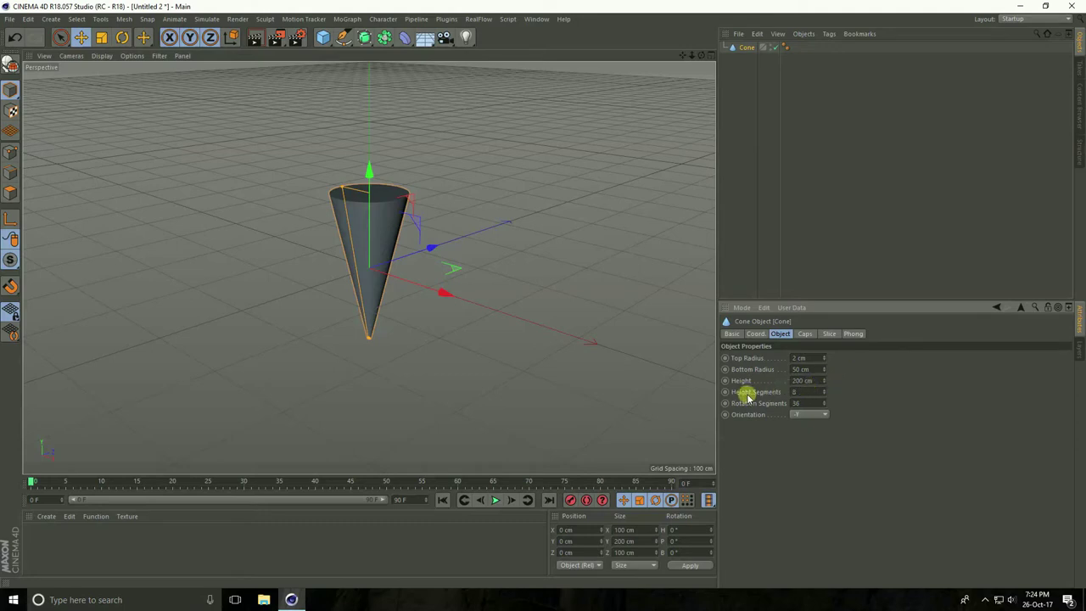
pyautogui.doubleClick(802, 391)
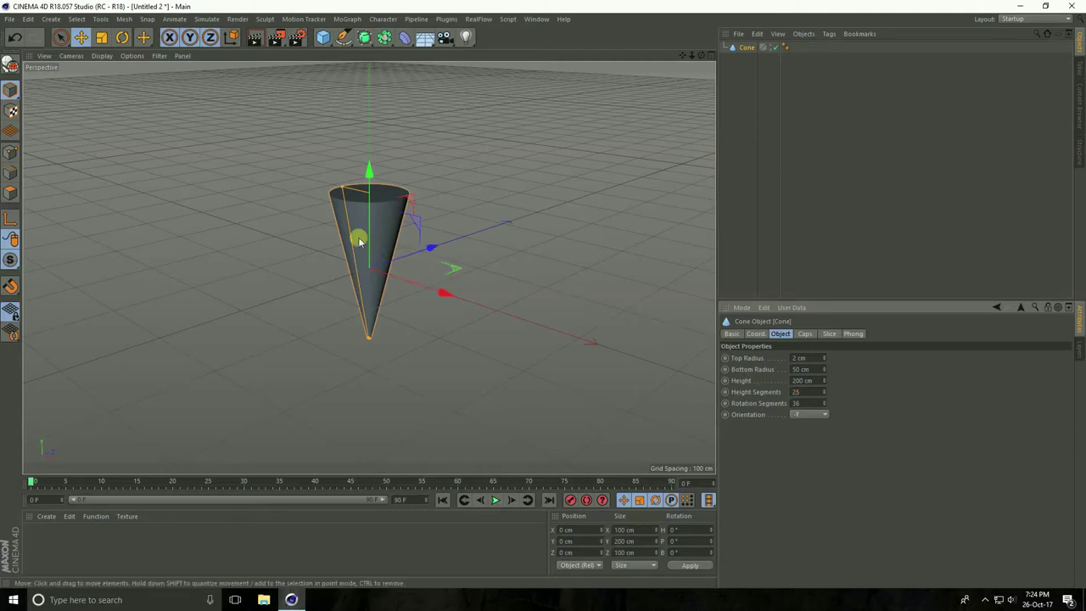
pyautogui.click(101, 56)
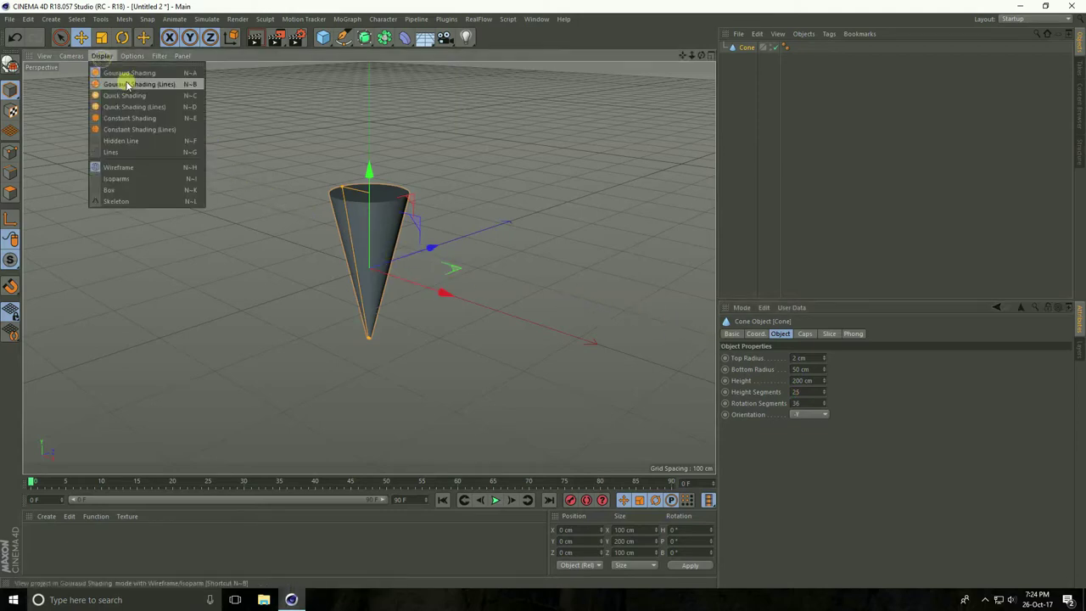
# Step: Switch to Gouraud Shading (Lines) and uncheck Caps so the cone is an open shell
pyautogui.click(126, 81)
pyautogui.keyDown('alt'); pyautogui.moveTo(352, 212); pyautogui.dragTo(437, 190); pyautogui.keyUp('alt')
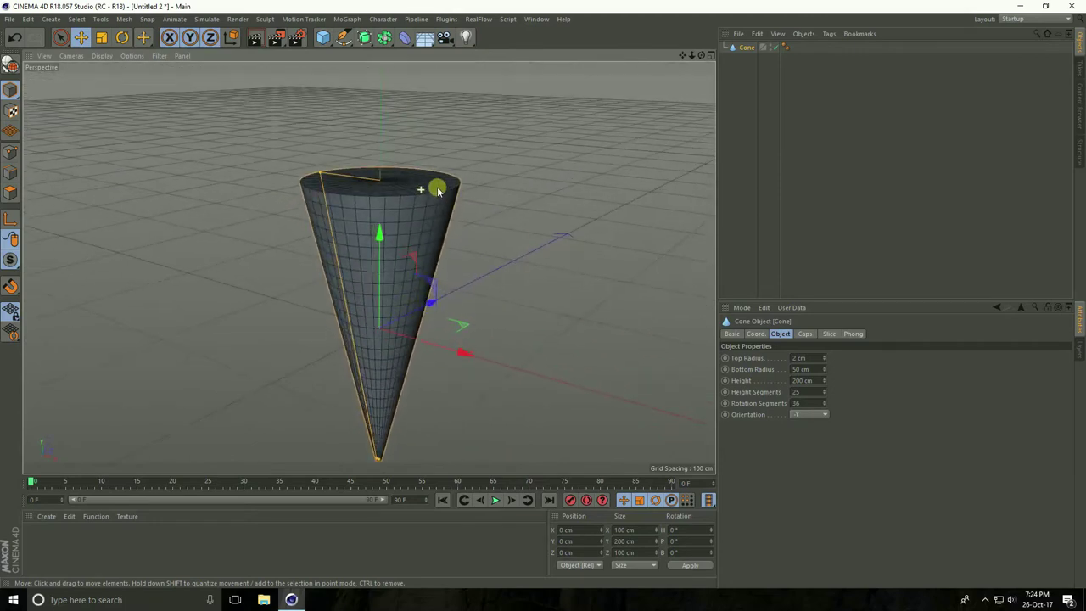
pyautogui.click(805, 334)
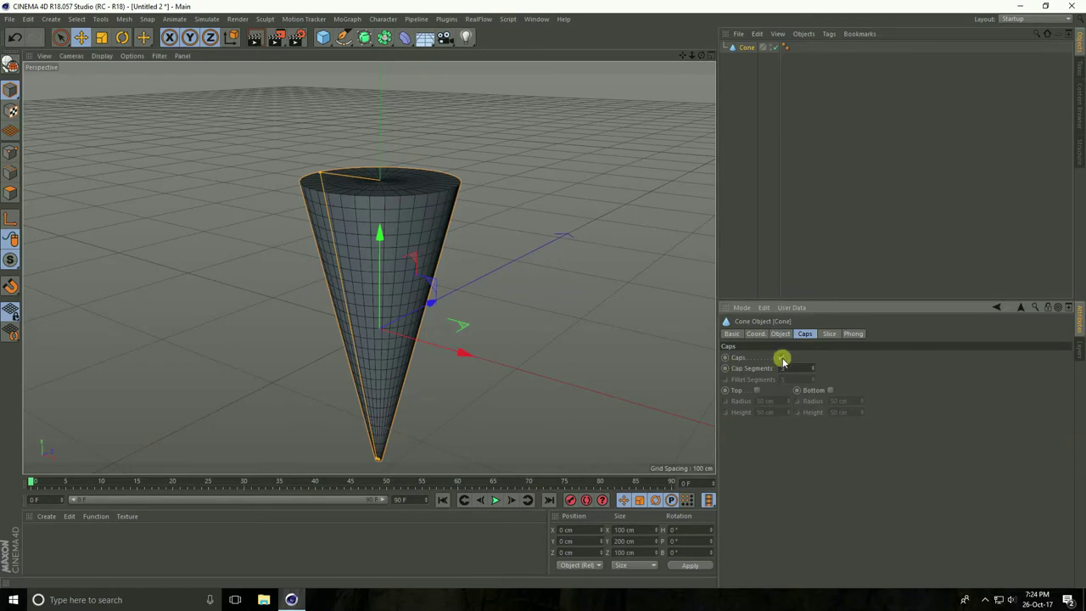
pyautogui.click(781, 358)
pyautogui.keyDown('alt'); pyautogui.moveTo(380, 161); pyautogui.dragTo(436, 249); pyautogui.keyUp('alt')
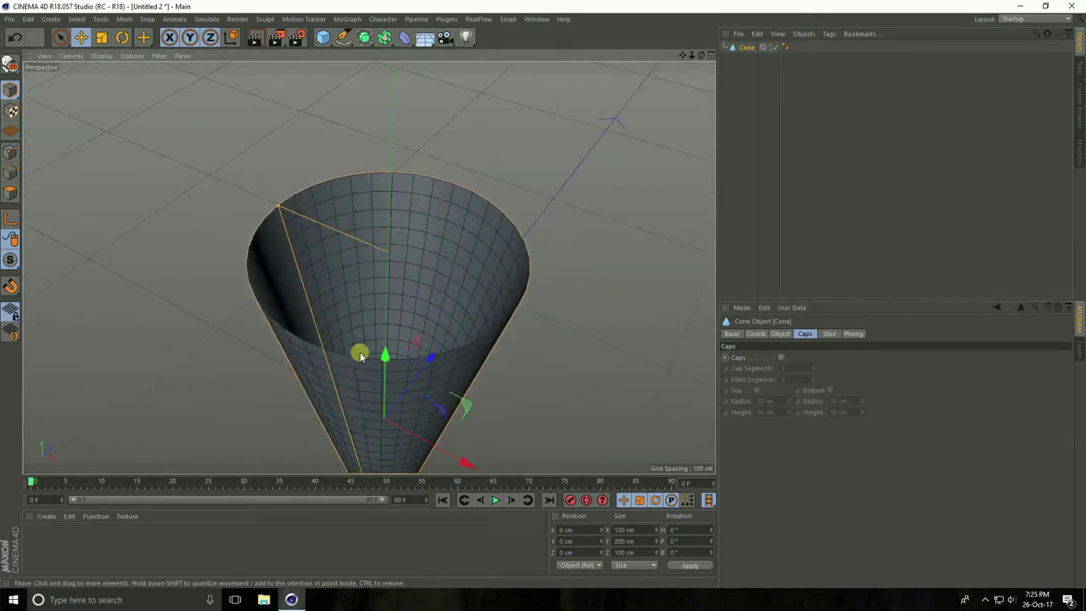
pyautogui.click(201, 20)
pyautogui.moveTo(202, 38)
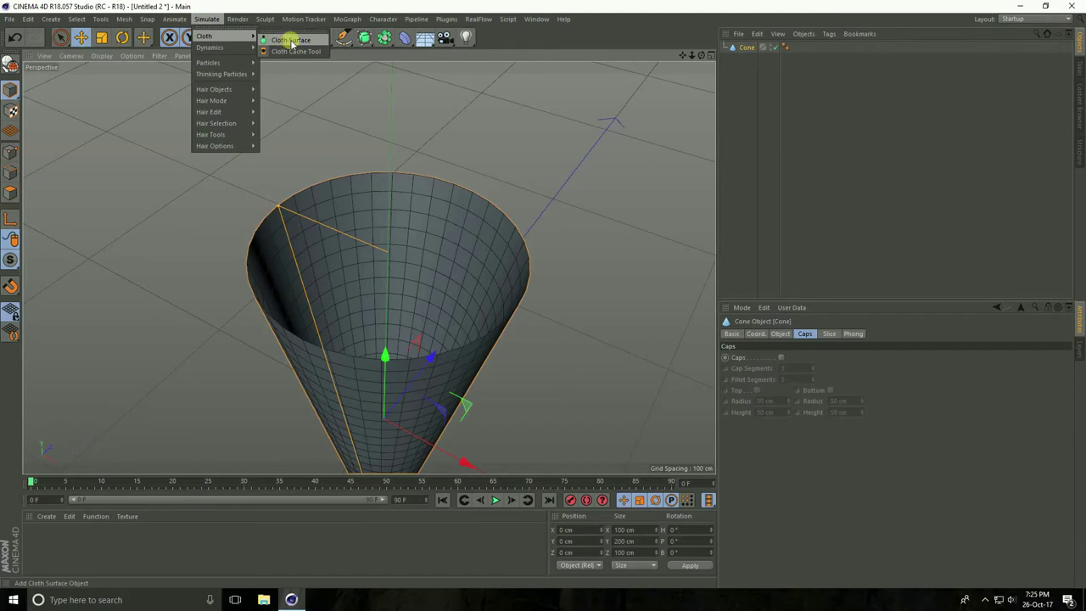
# Step: Add a Cloth Surface and make the Cone its child
pyautogui.click(291, 41)
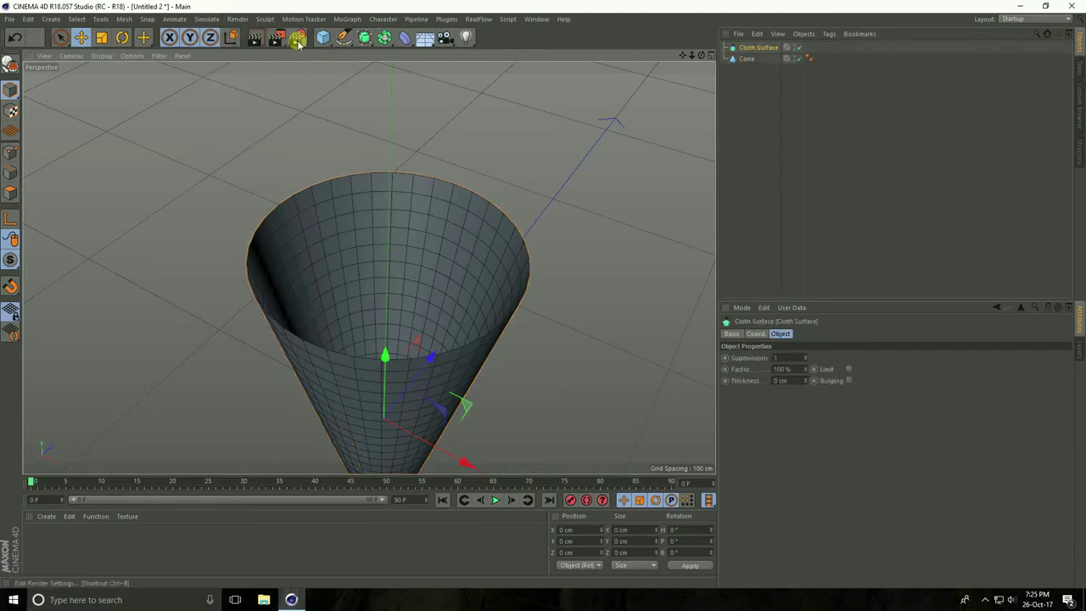
pyautogui.click(747, 60)
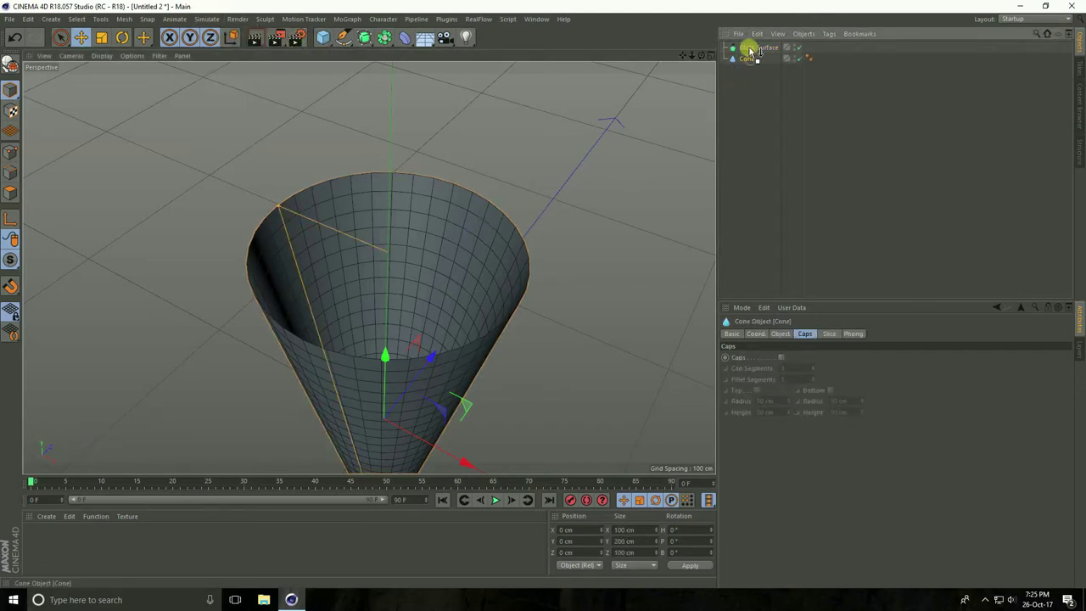
pyautogui.moveTo(750, 50); pyautogui.dragTo(752, 50)
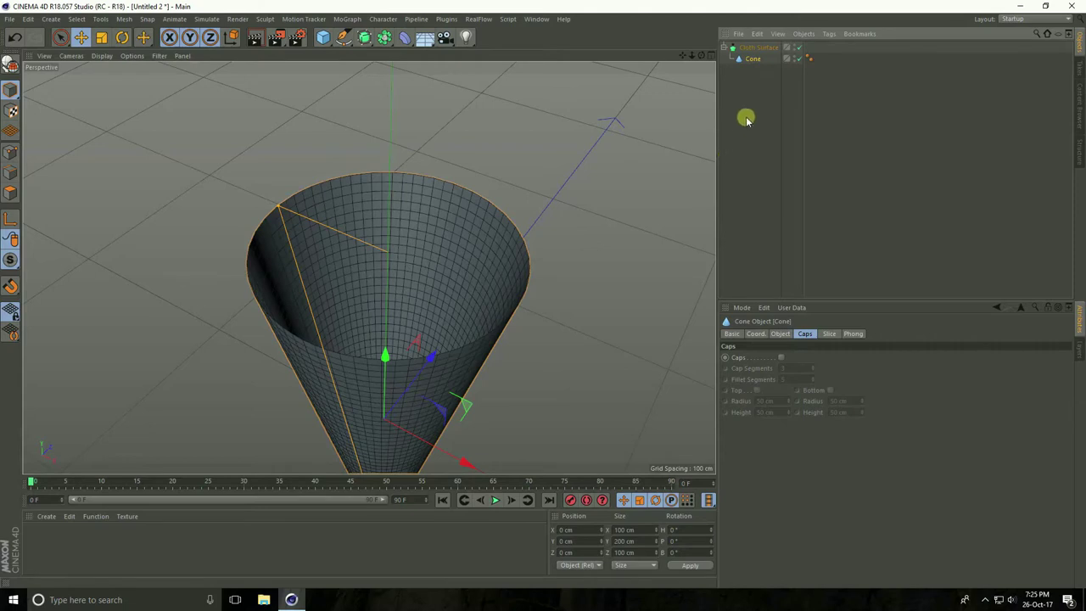
pyautogui.click(743, 47)
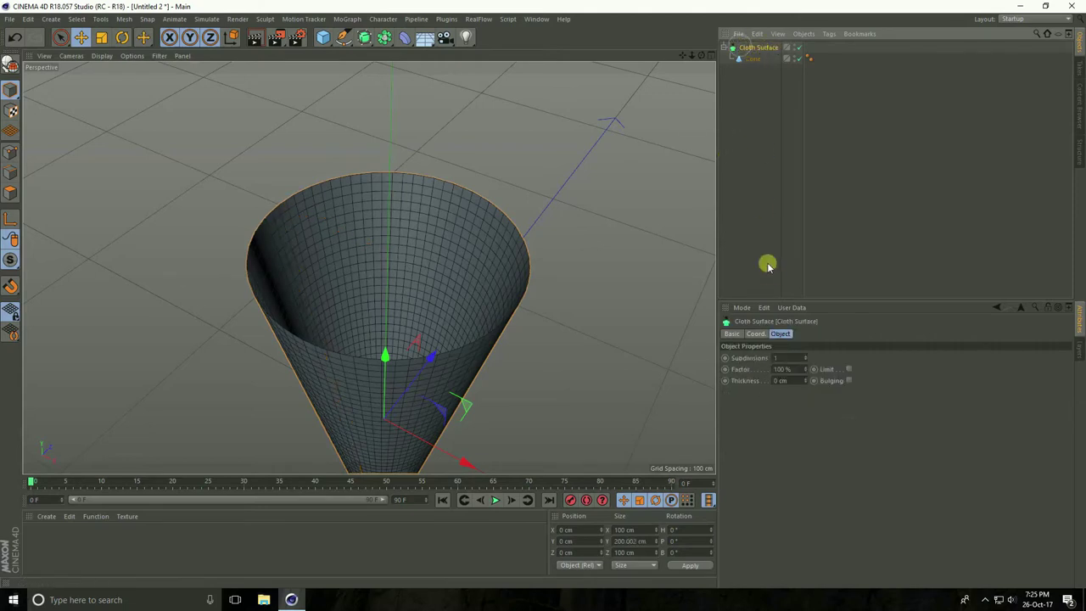
# Step: Set the Cloth Surface to 0 subdivisions and 2 cm thickness
pyautogui.doubleClick(774, 357)
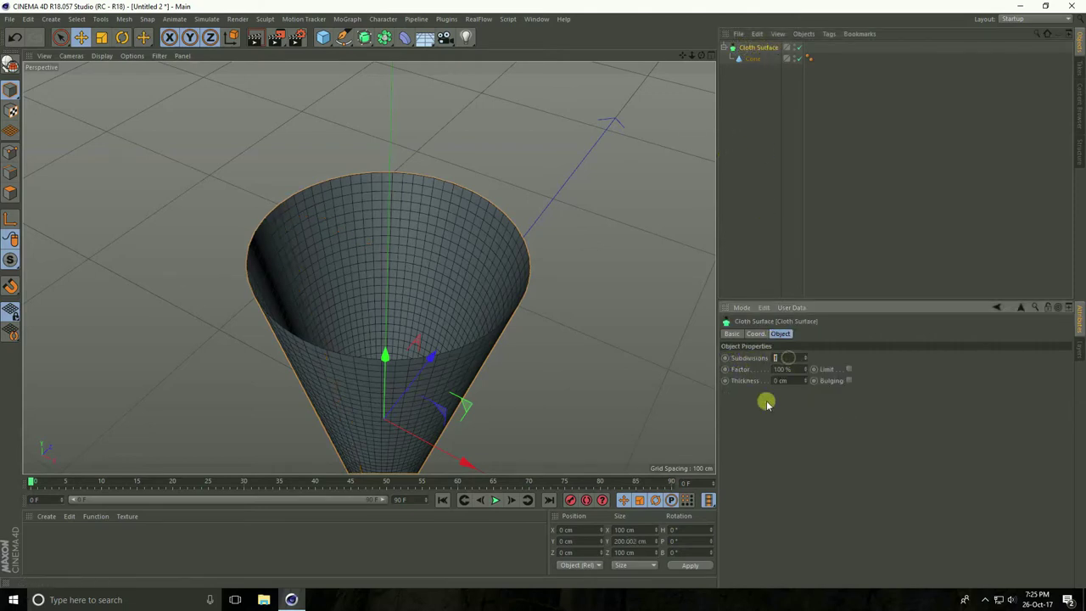
pyautogui.write('0')
pyautogui.press('Tab')
pyautogui.doubleClick(780, 381)
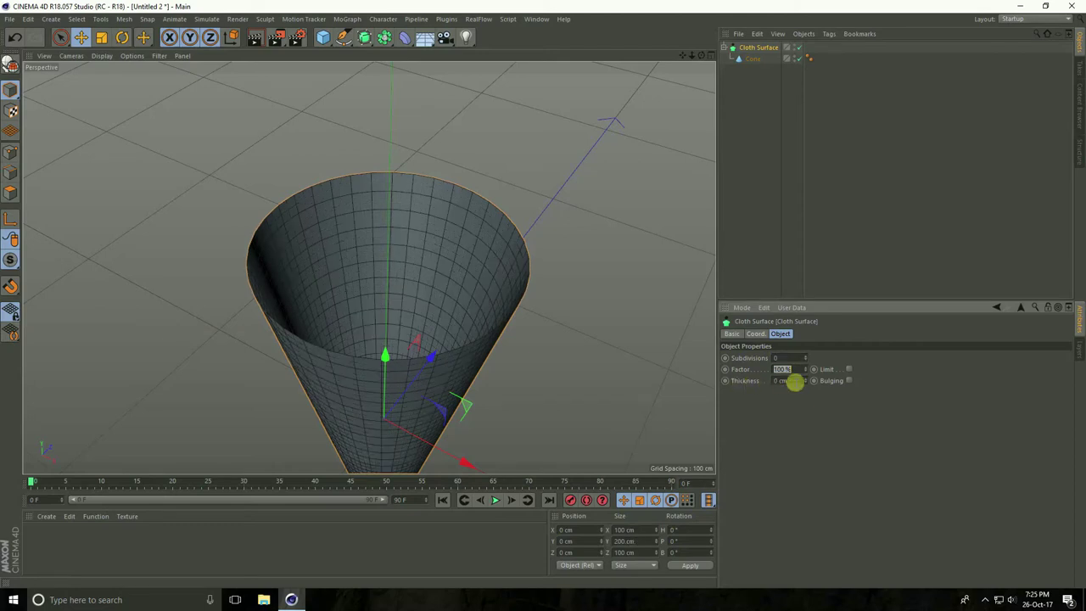
pyautogui.write('2')
pyautogui.press('Return')
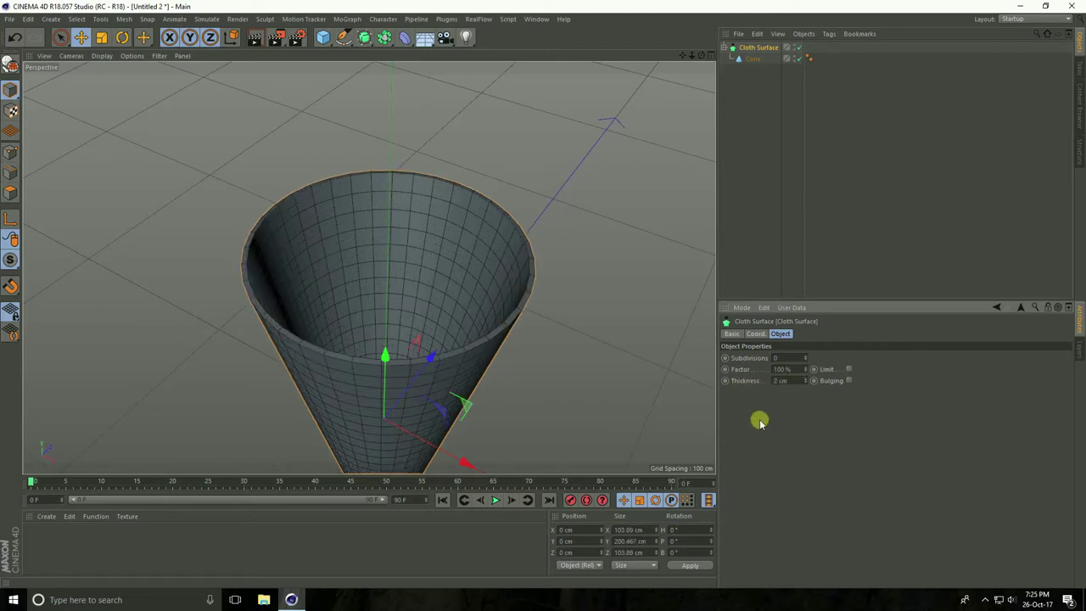
pyautogui.scroll(3, 348, 365)
pyautogui.keyDown('alt'); pyautogui.moveTo(354, 367); pyautogui.dragTo(364, 313); pyautogui.keyUp('alt')
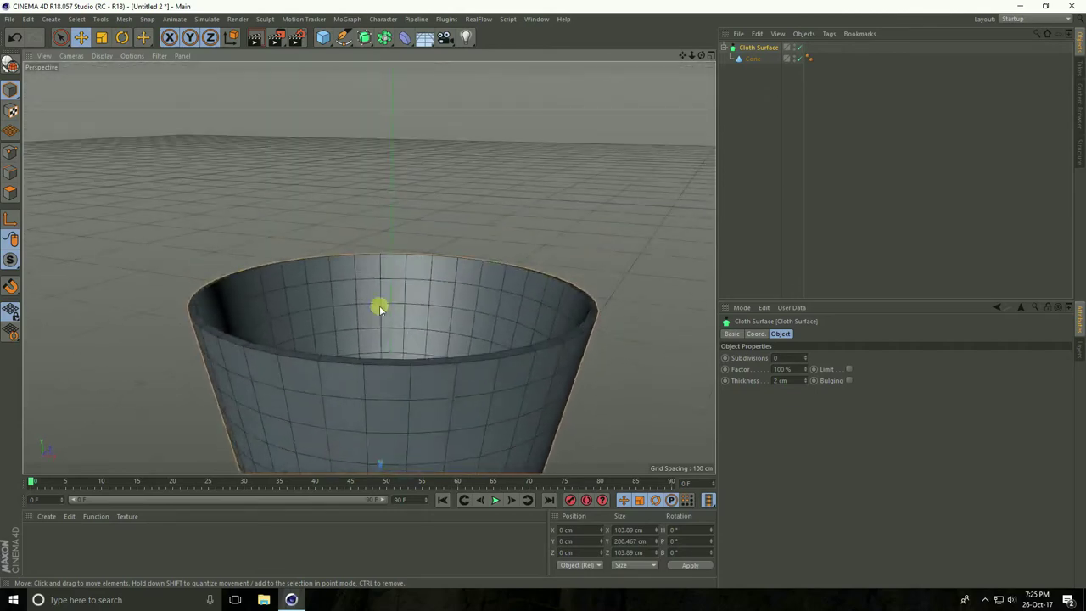
pyautogui.keyDown('alt'); pyautogui.moveTo(364, 313); pyautogui.dragTo(150, 310, button='right'); pyautogui.keyUp('alt')
pyautogui.keyDown('alt'); pyautogui.moveTo(380, 357); pyautogui.dragTo(441, 320); pyautogui.keyUp('alt')
pyautogui.keyDown('alt'); pyautogui.moveTo(442, 320); pyautogui.dragTo(537, 279, button='right'); pyautogui.keyUp('alt')
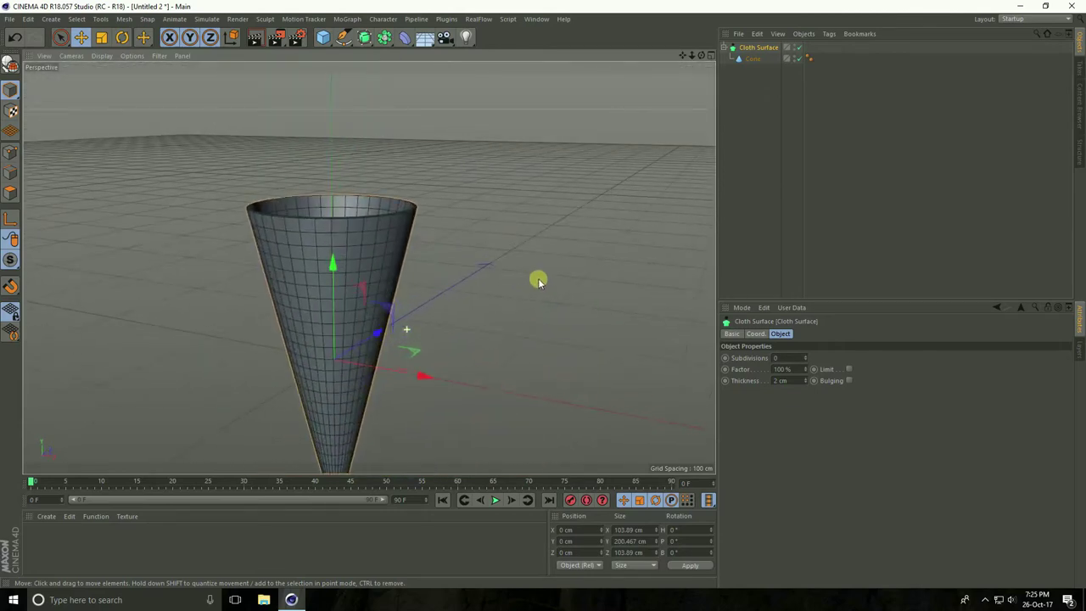
# Step: Create a new material and load the waffle image as its colour texture
pyautogui.click(45, 516)
pyautogui.click(57, 421)
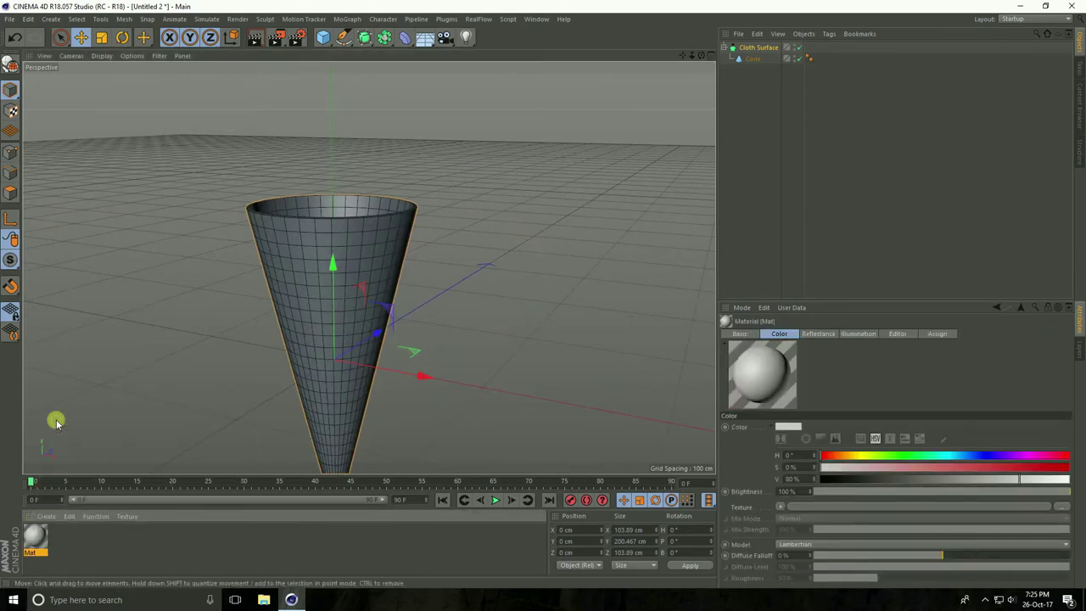
pyautogui.doubleClick(35, 535)
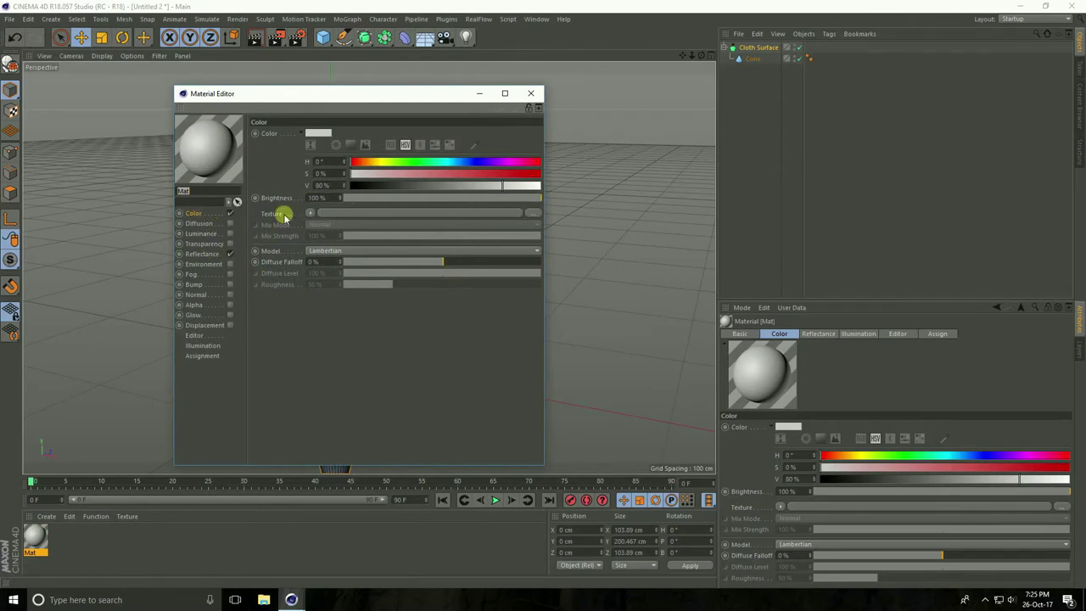
pyautogui.click(533, 213)
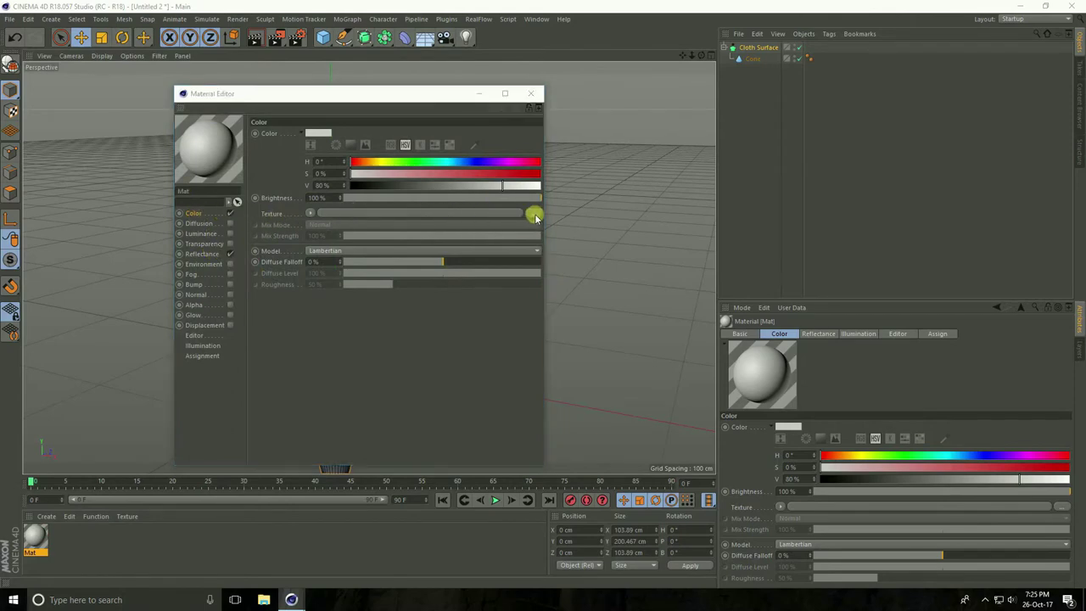
pyautogui.click(495, 206)
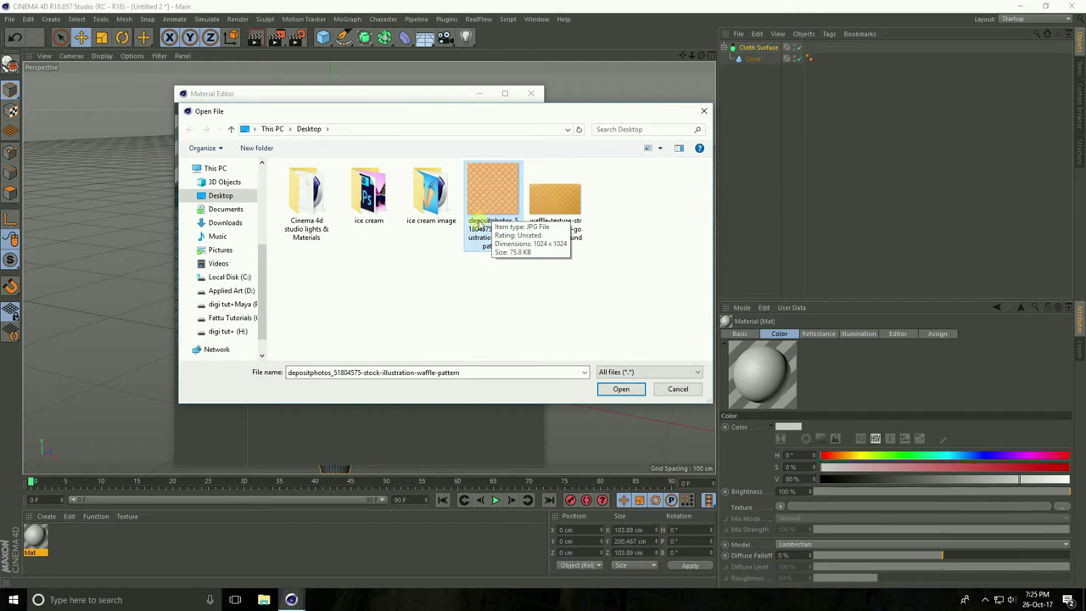
pyautogui.click(621, 388)
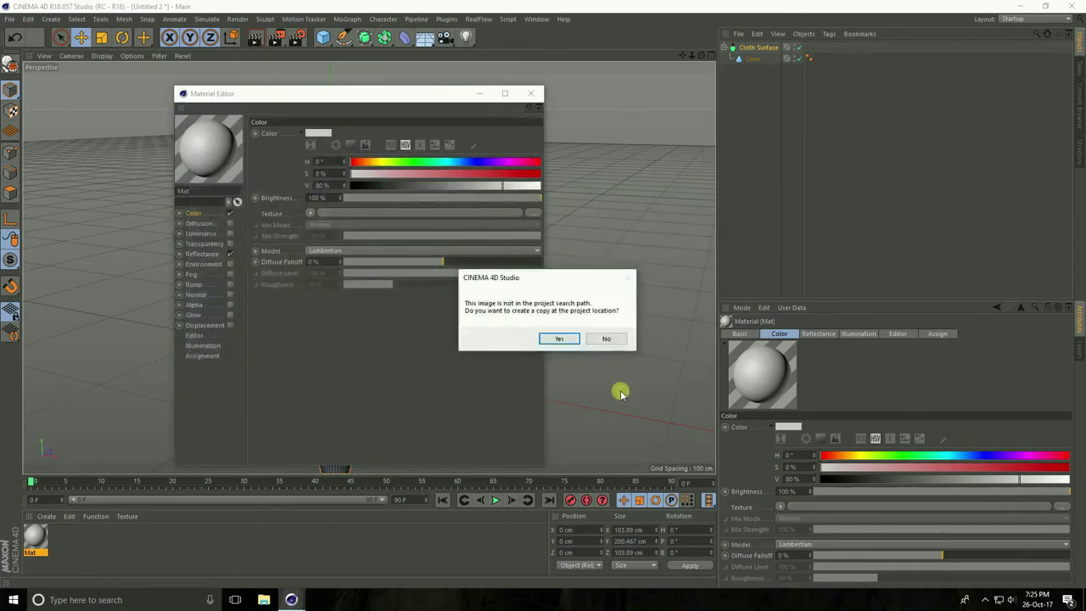
pyautogui.click(599, 338)
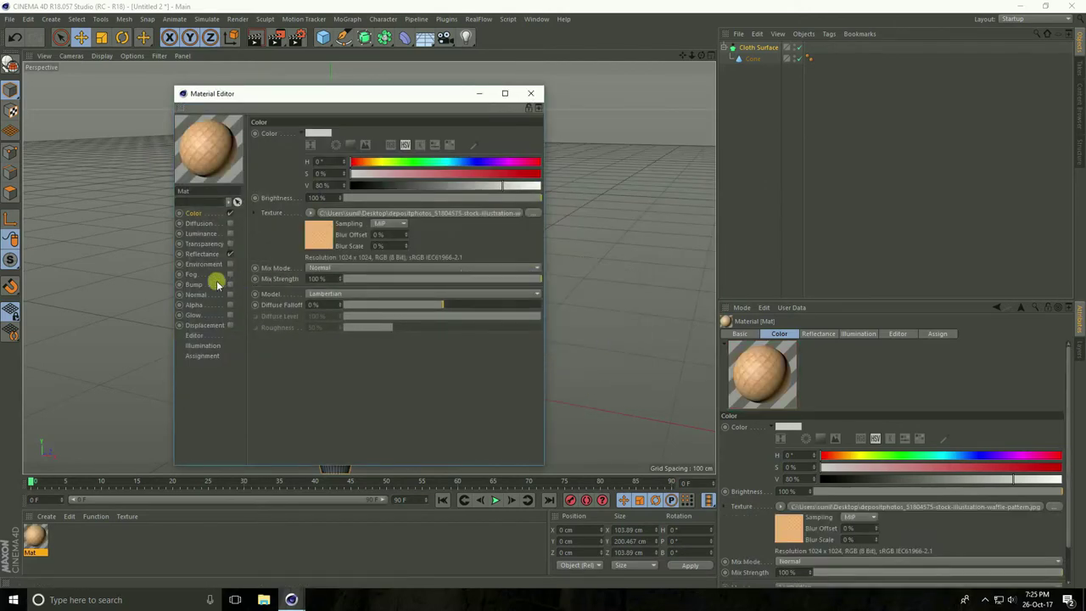
# Step: Add a waffle-image bump at 25% strength, close the editor and apply Mat to the cone
pyautogui.click(230, 285)
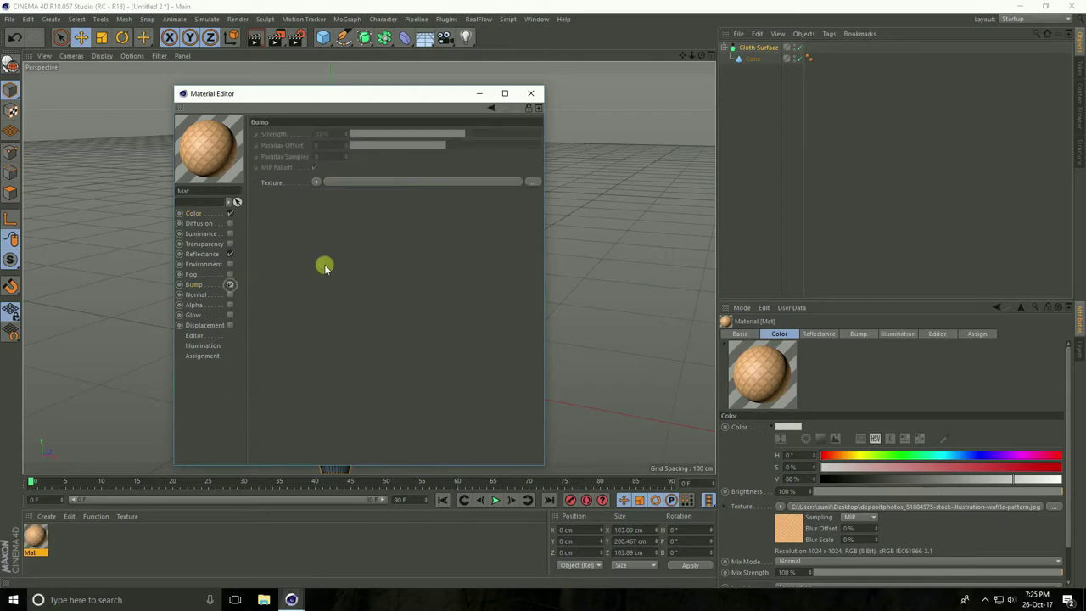
pyautogui.click(535, 182)
pyautogui.click(500, 240)
pyautogui.click(620, 388)
pyautogui.click(601, 337)
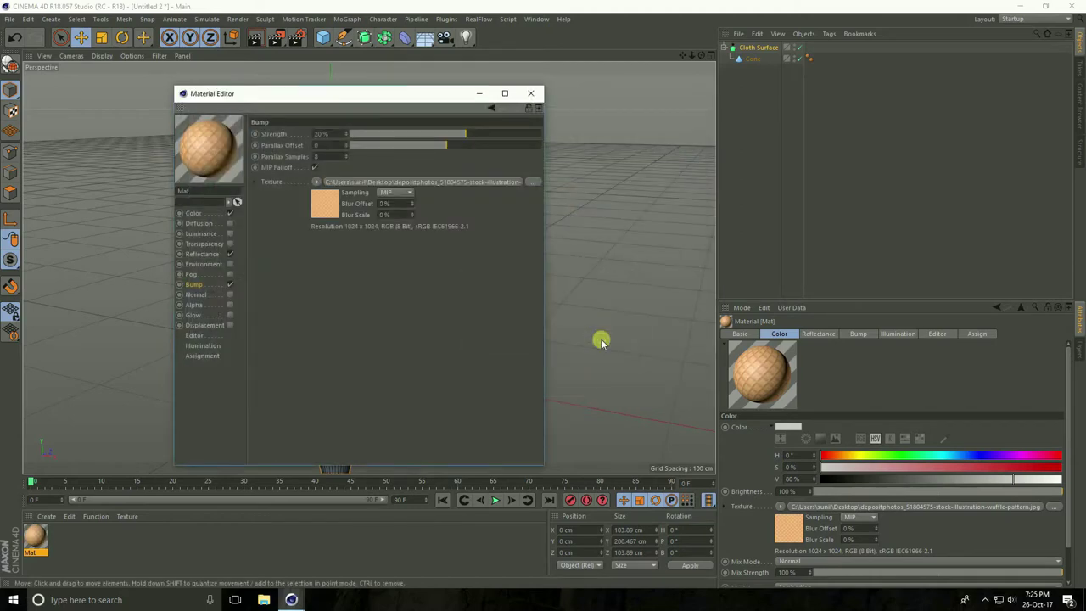
pyautogui.doubleClick(322, 133)
pyautogui.press('Return')
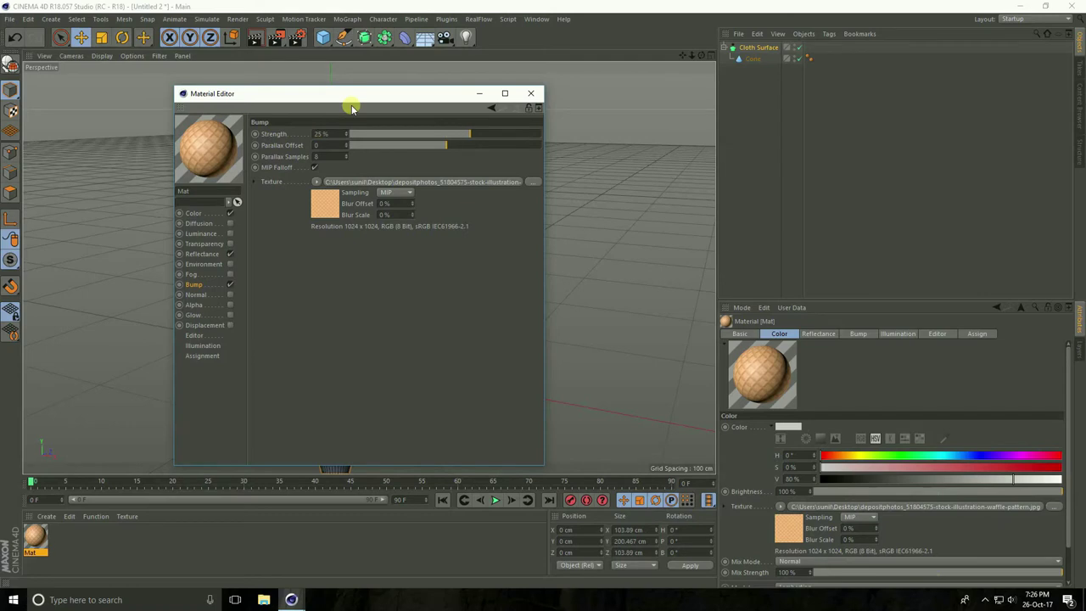
pyautogui.click(530, 93)
pyautogui.moveTo(58, 507); pyautogui.dragTo(759, 59)
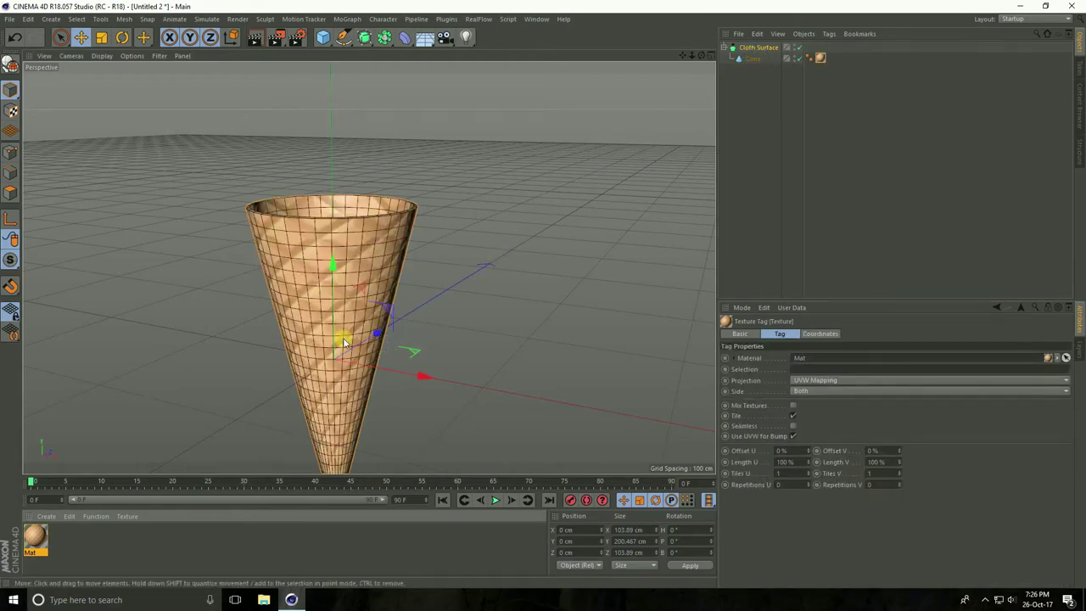
# Step: Tile the waffle texture at 30% Length U and 30% Length V
pyautogui.keyDown('alt'); pyautogui.moveTo(333, 337); pyautogui.dragTo(342, 329); pyautogui.keyUp('alt')
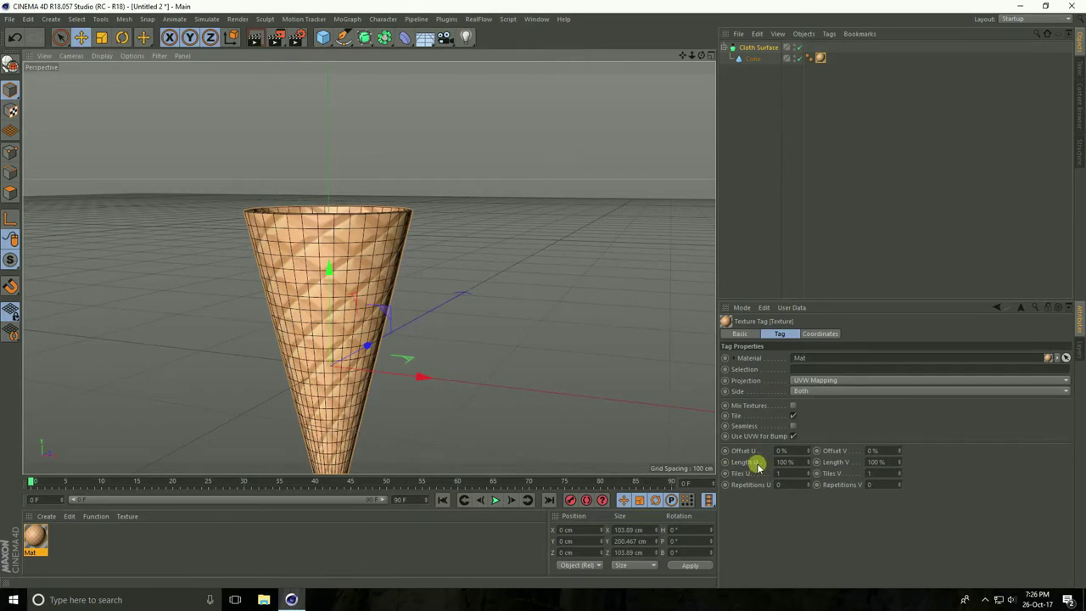
pyautogui.doubleClick(787, 462)
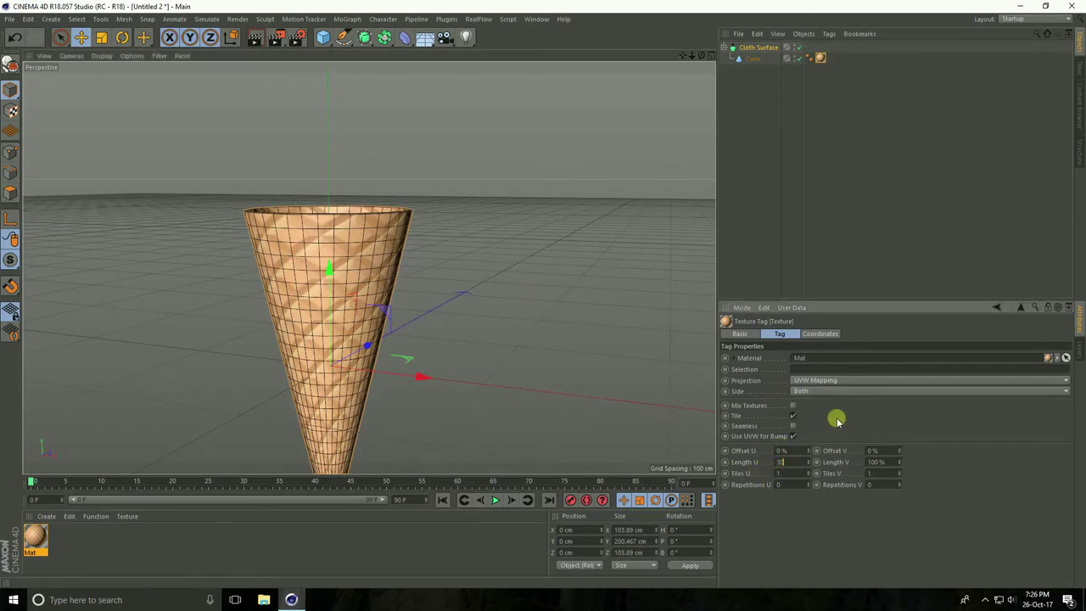
pyautogui.write('30')
pyautogui.press('Return')
pyautogui.doubleClick(862, 461)
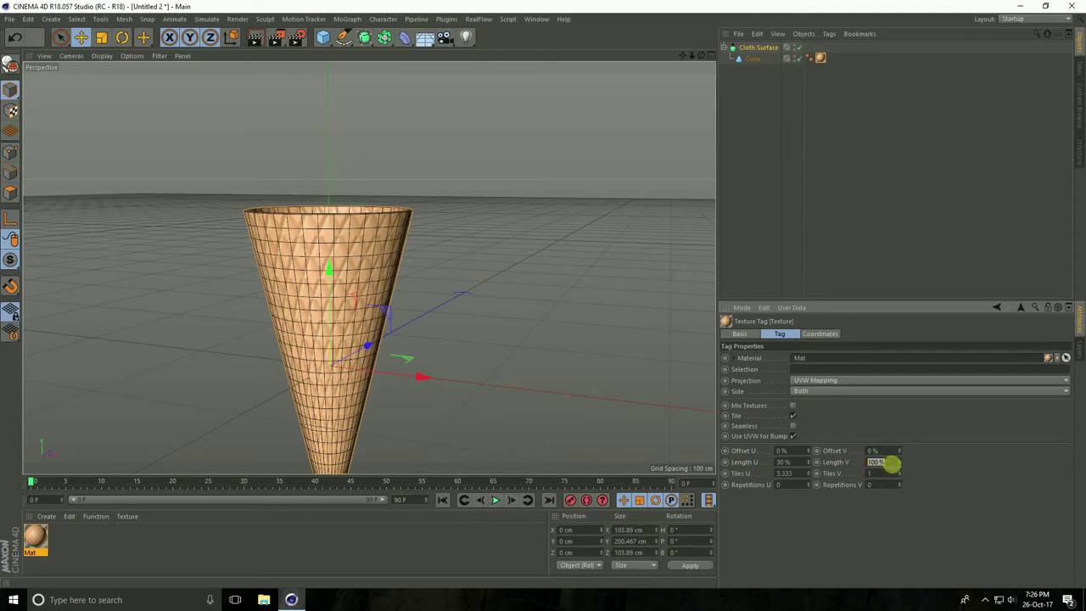
pyautogui.write('30')
pyautogui.press('Return')
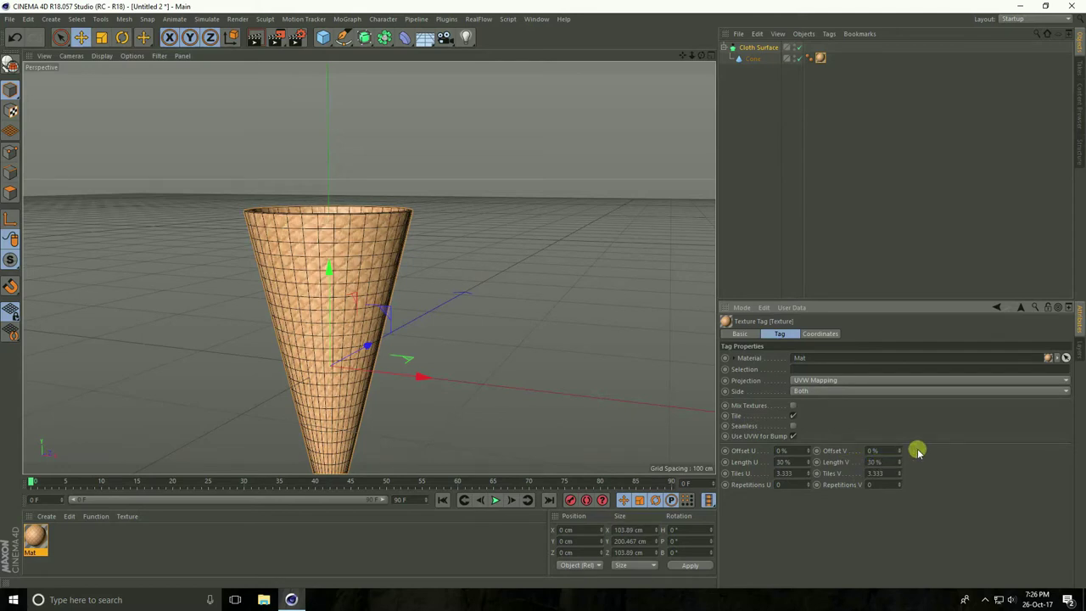
pyautogui.scroll(3, 313, 314)
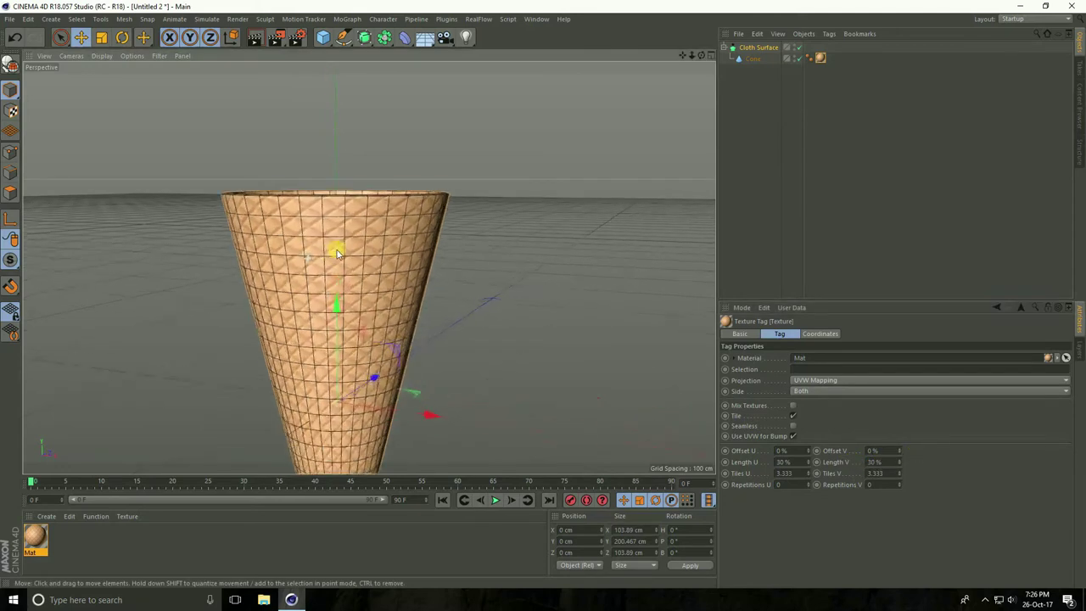
# Step: Switch the viewport to plain Gouraud Shading and add a Helix spline
pyautogui.click(101, 55)
pyautogui.click(106, 72)
pyautogui.moveTo(342, 290)
pyautogui.keyDown('alt'); pyautogui.mouseDown()
pyautogui.moveTo(501, 274)
pyautogui.moveTo(289, 280)
pyautogui.moveTo(351, 303)
pyautogui.moveTo(361, 323)
pyautogui.mouseUp(); pyautogui.keyUp('alt')
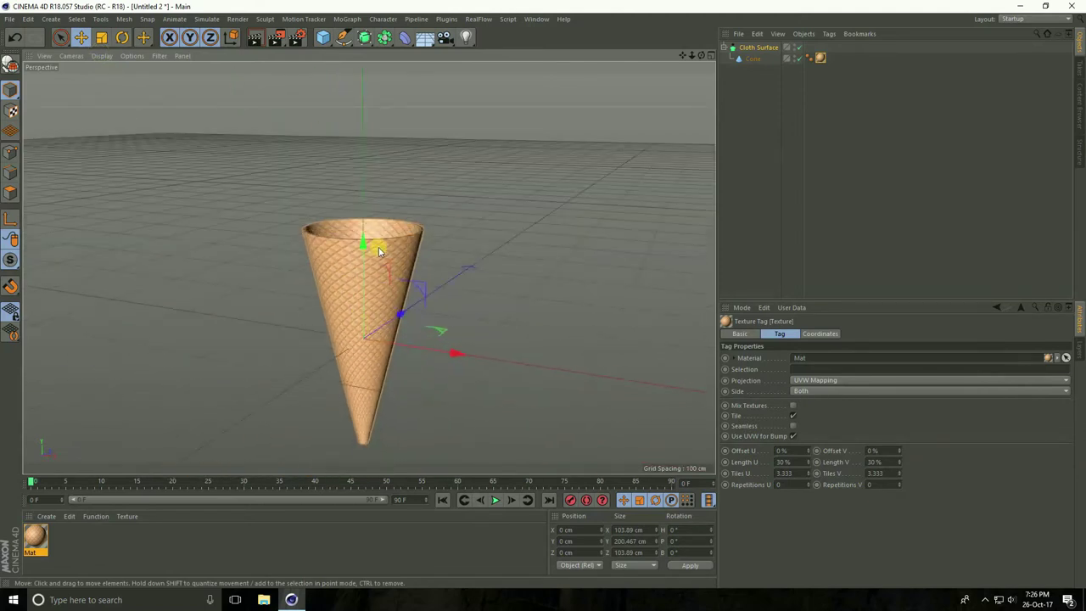
pyautogui.moveTo(344, 38); pyautogui.dragTo(465, 94)
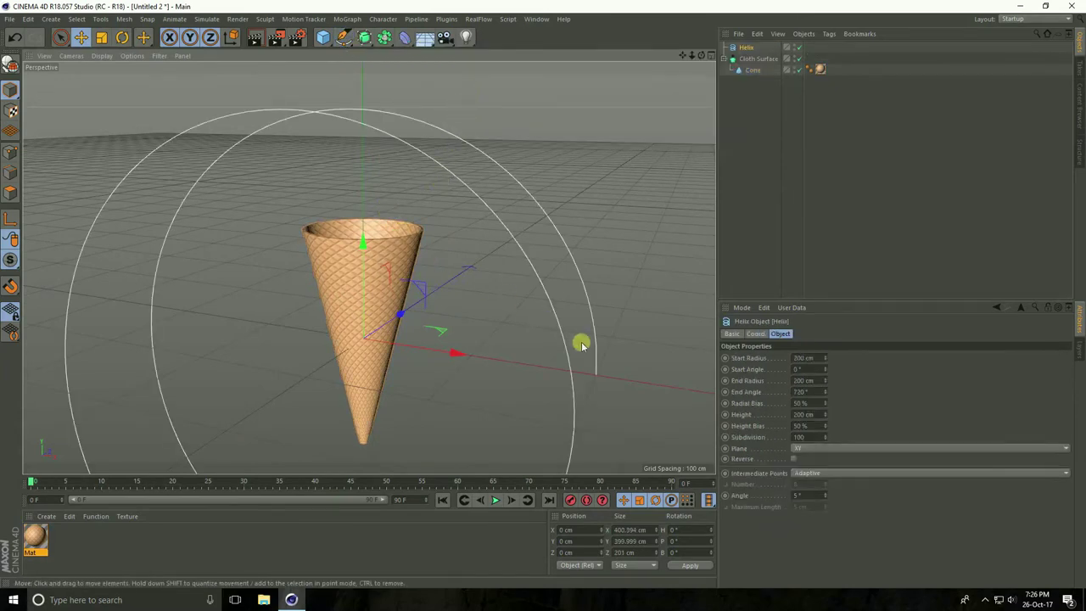
# Step: Lay the helix on the XZ plane, shrink it and raise it above the cone's opening
pyautogui.click(795, 447)
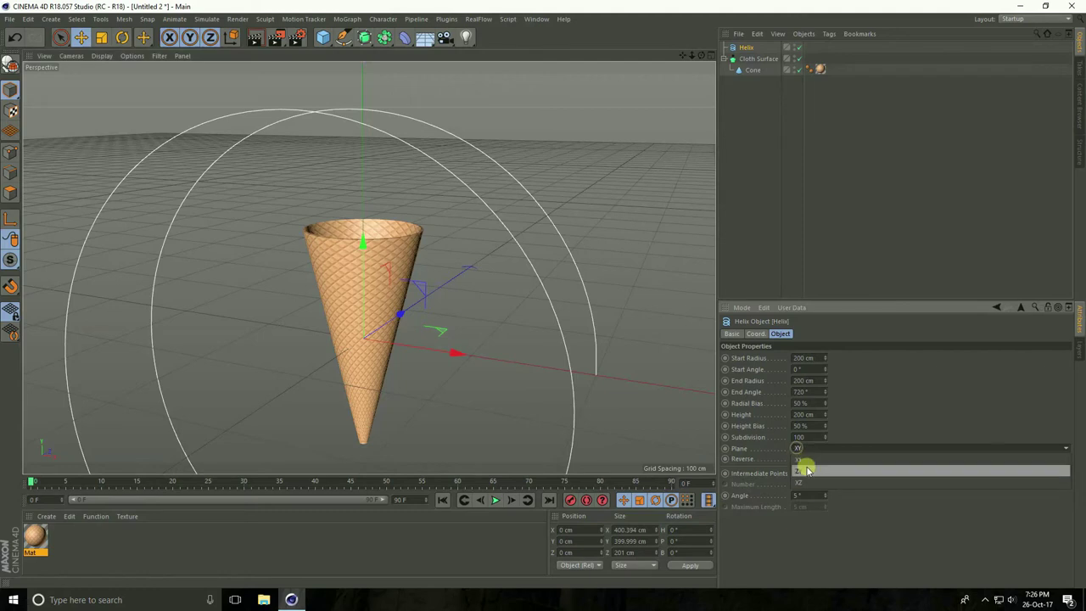
pyautogui.click(804, 483)
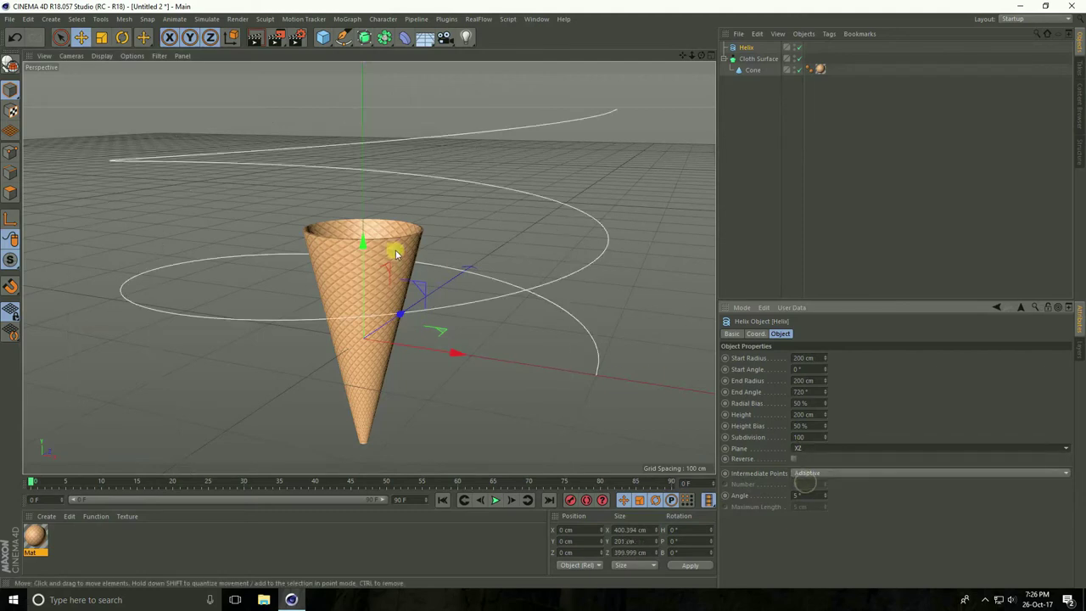
pyautogui.click(101, 38)
pyautogui.moveTo(570, 140); pyautogui.dragTo(190, 227)
pyautogui.click(82, 37)
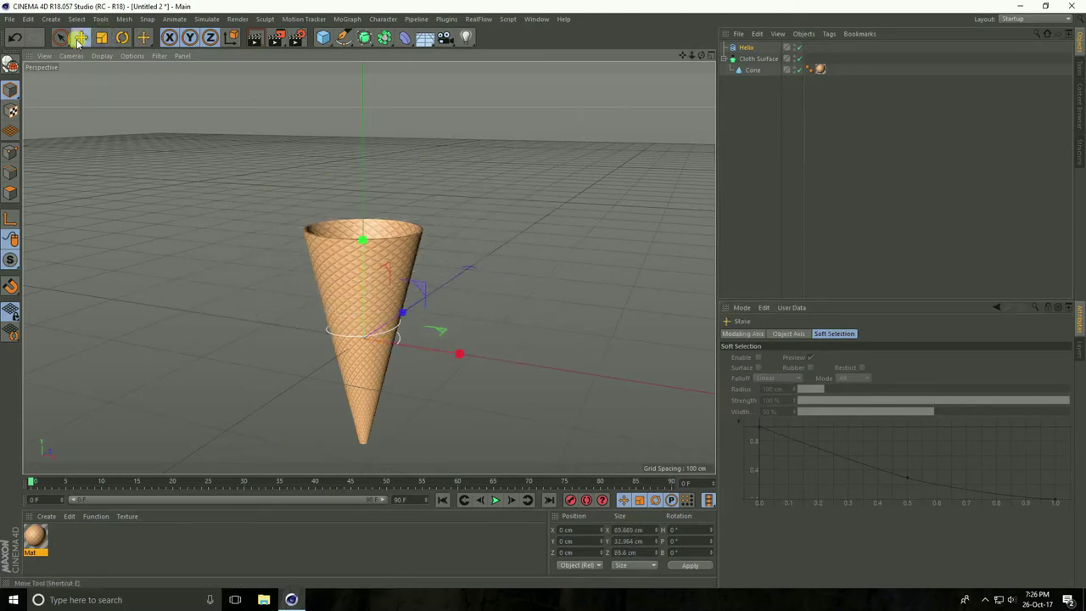
pyautogui.moveTo(363, 238); pyautogui.dragTo(367, 119)
pyautogui.keyDown('alt'); pyautogui.moveTo(364, 175); pyautogui.dragTo(356, 146); pyautogui.keyUp('alt')
pyautogui.keyDown('alt'); pyautogui.moveTo(356, 145); pyautogui.dragTo(396, 93, button='right'); pyautogui.keyUp('alt')
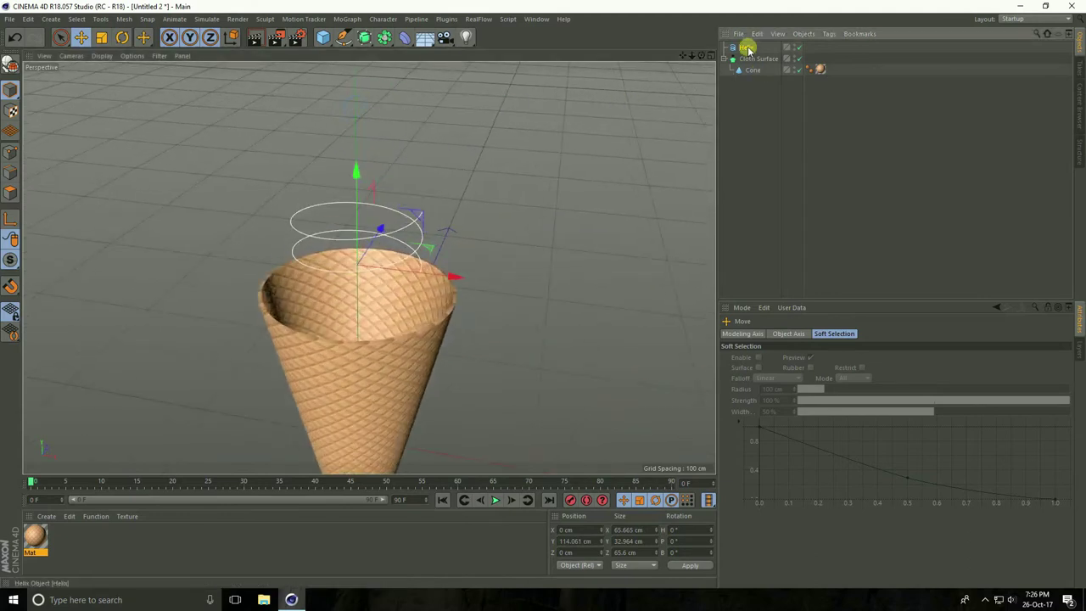
# Step: Set the helix to a 45.8 cm start radius and 832° end angle, then add a Star spline
pyautogui.click(747, 48)
pyautogui.keyDown('alt'); pyautogui.moveTo(381, 306); pyautogui.dragTo(381, 277); pyautogui.keyUp('alt')
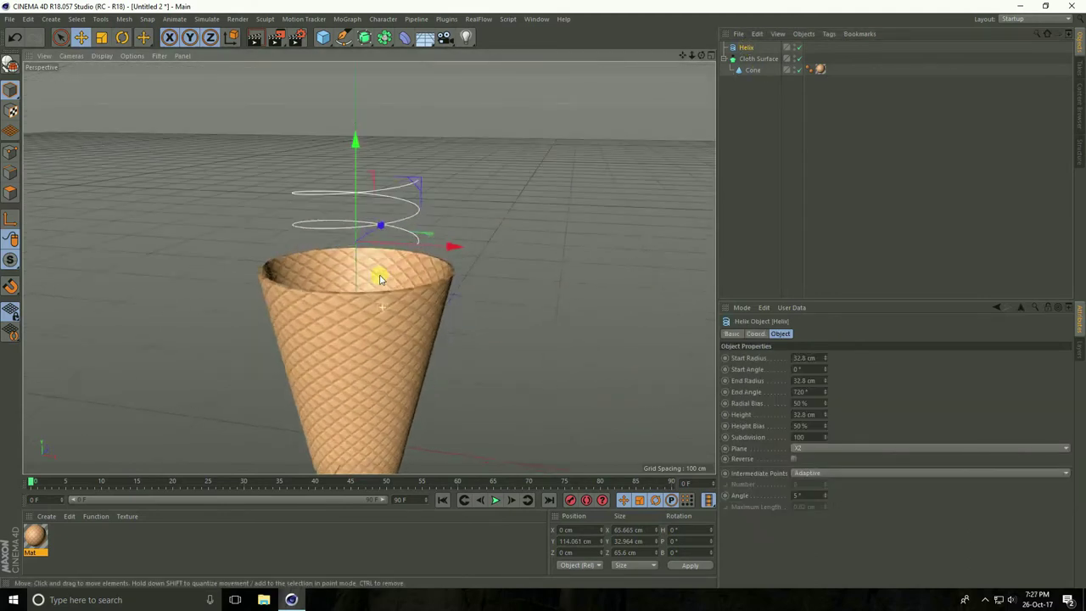
pyautogui.moveTo(825, 357); pyautogui.dragTo(825, 375)
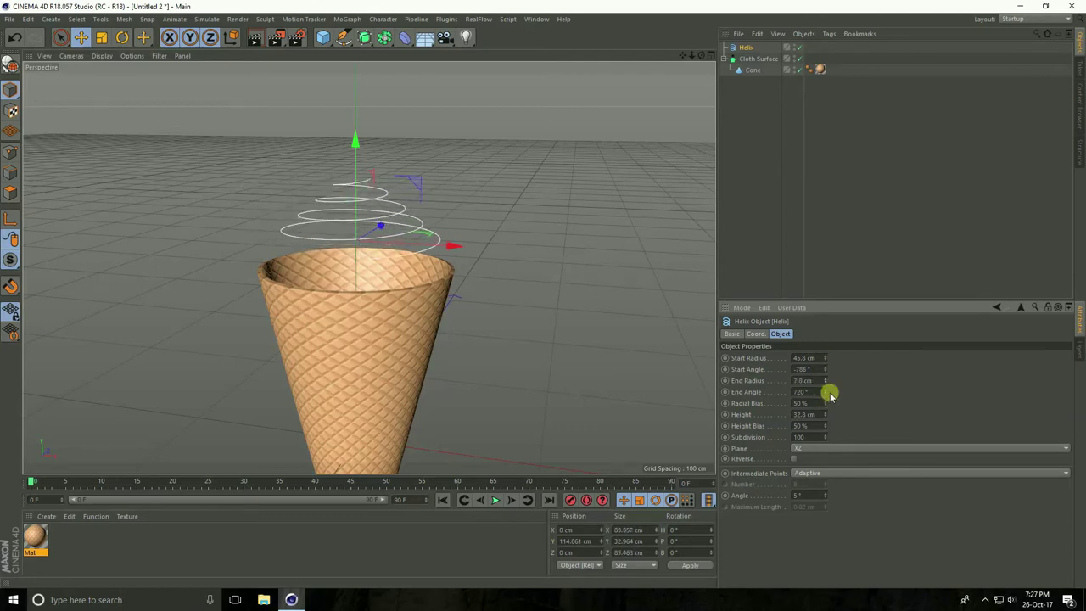
pyautogui.moveTo(828, 388); pyautogui.dragTo(823, 414)
pyautogui.moveTo(416, 348)
pyautogui.keyDown('alt'); pyautogui.mouseDown()
pyautogui.moveTo(376, 300)
pyautogui.moveTo(407, 286)
pyautogui.moveTo(381, 169)
pyautogui.moveTo(379, 203)
pyautogui.mouseUp(); pyautogui.keyUp('alt')
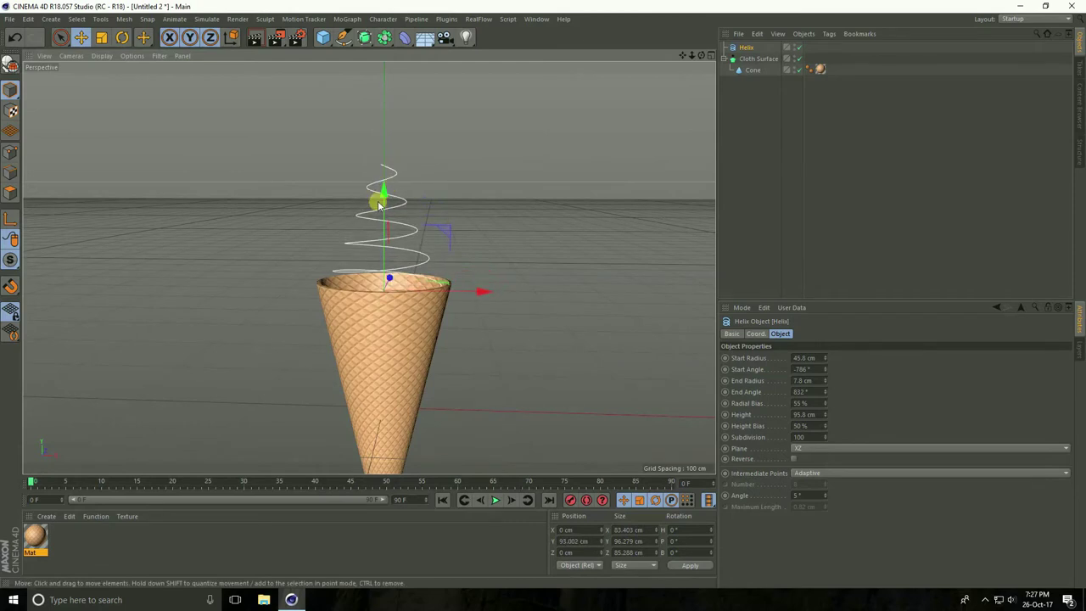
pyautogui.click(343, 36)
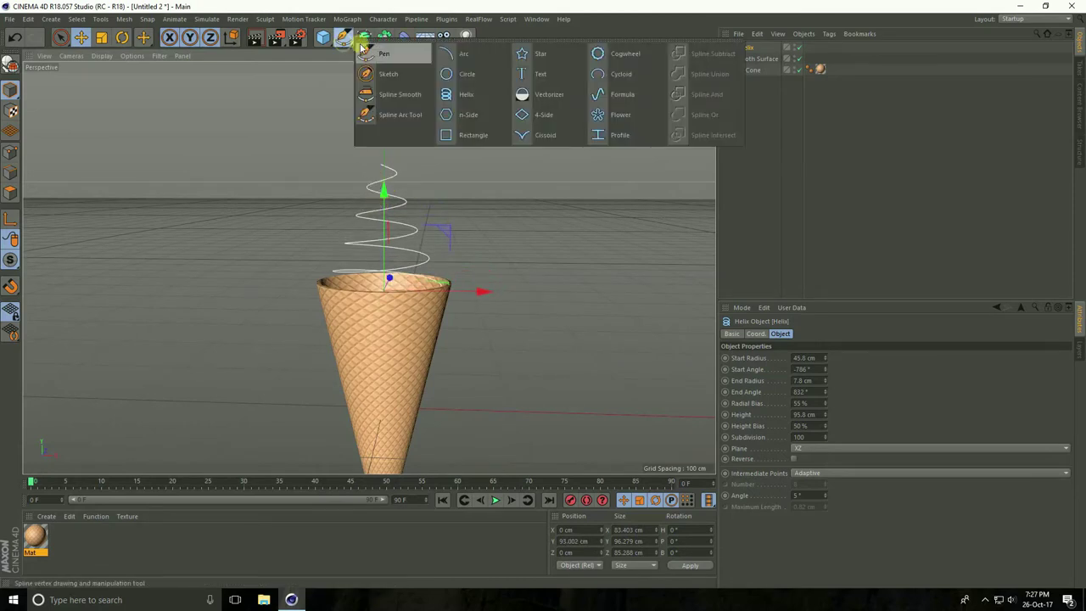
pyautogui.click(534, 59)
# Step: Shrink the star to about 17 cm and raise it to the helix's height above the cone
pyautogui.moveTo(376, 284); pyautogui.dragTo(377, 199)
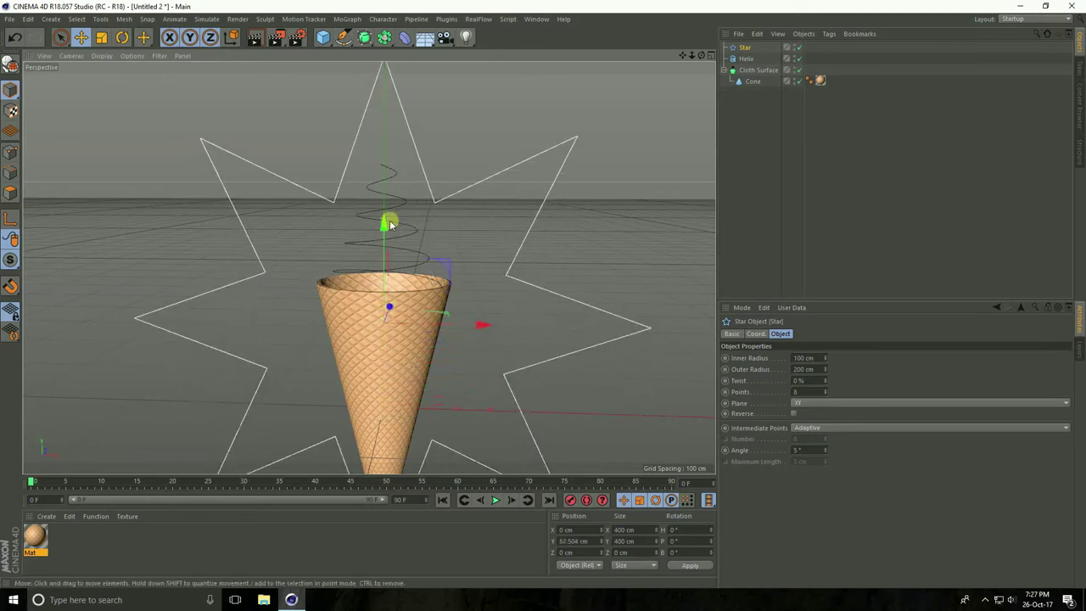
pyautogui.click(100, 38)
pyautogui.moveTo(574, 177); pyautogui.dragTo(247, 339)
pyautogui.click(82, 37)
pyautogui.moveTo(381, 220); pyautogui.dragTo(383, 155)
pyautogui.keyDown('alt'); pyautogui.moveTo(382, 243); pyautogui.dragTo(513, 233, button='right'); pyautogui.keyUp('alt')
pyautogui.click(102, 37)
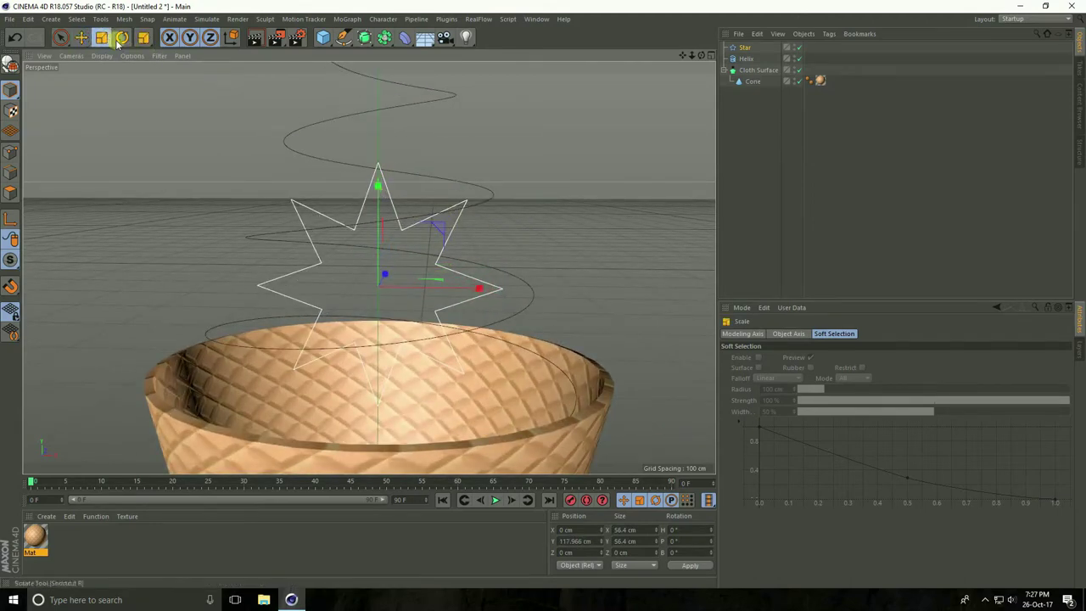
pyautogui.moveTo(509, 168); pyautogui.dragTo(263, 314)
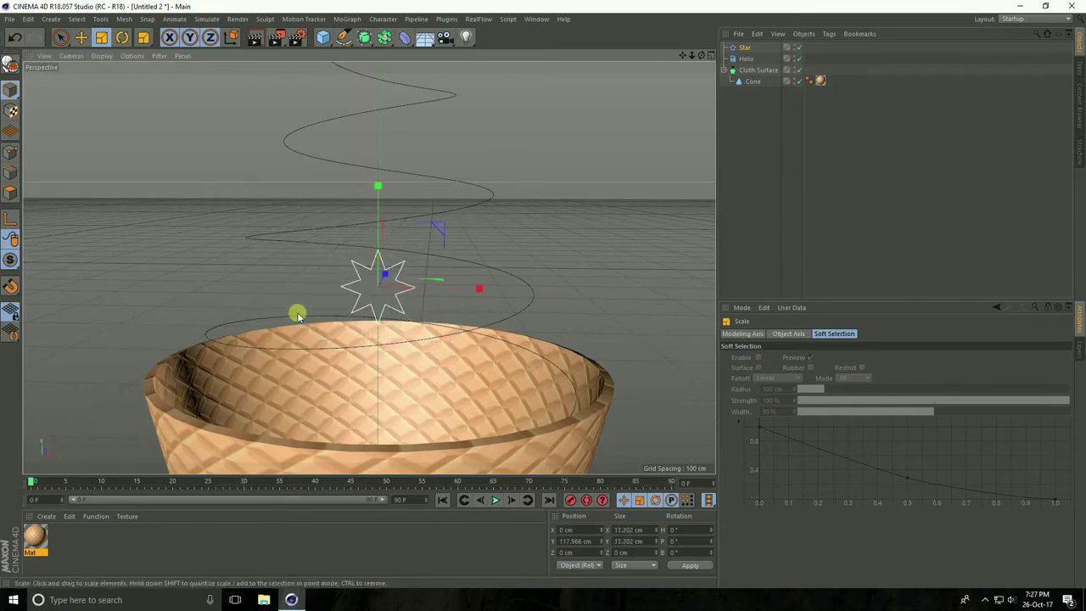
# Step: Give the star a 4 cm inner radius, 8 cm outer radius and 5 points
pyautogui.click(747, 48)
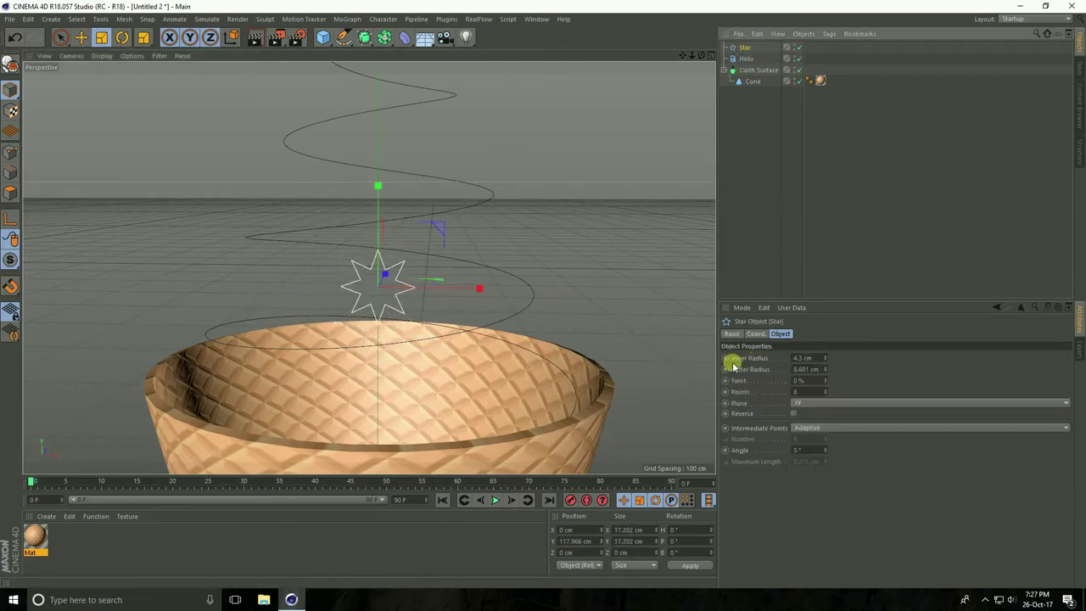
pyautogui.moveTo(820, 358); pyautogui.dragTo(750, 363)
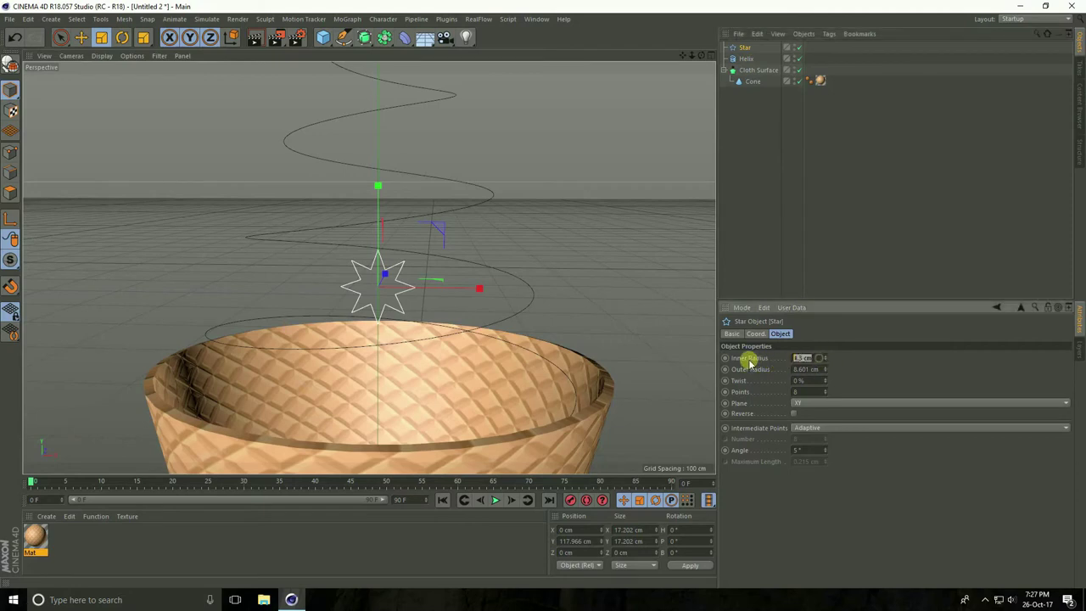
pyautogui.write('4')
pyautogui.press('Return')
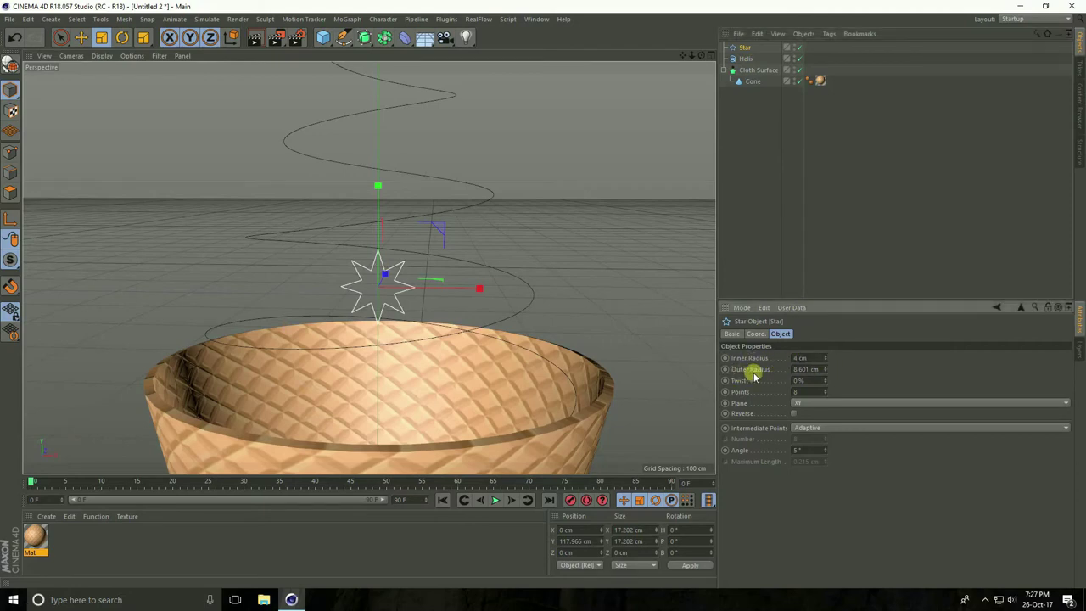
pyautogui.click(811, 370)
pyautogui.write('8')
pyautogui.press('Return')
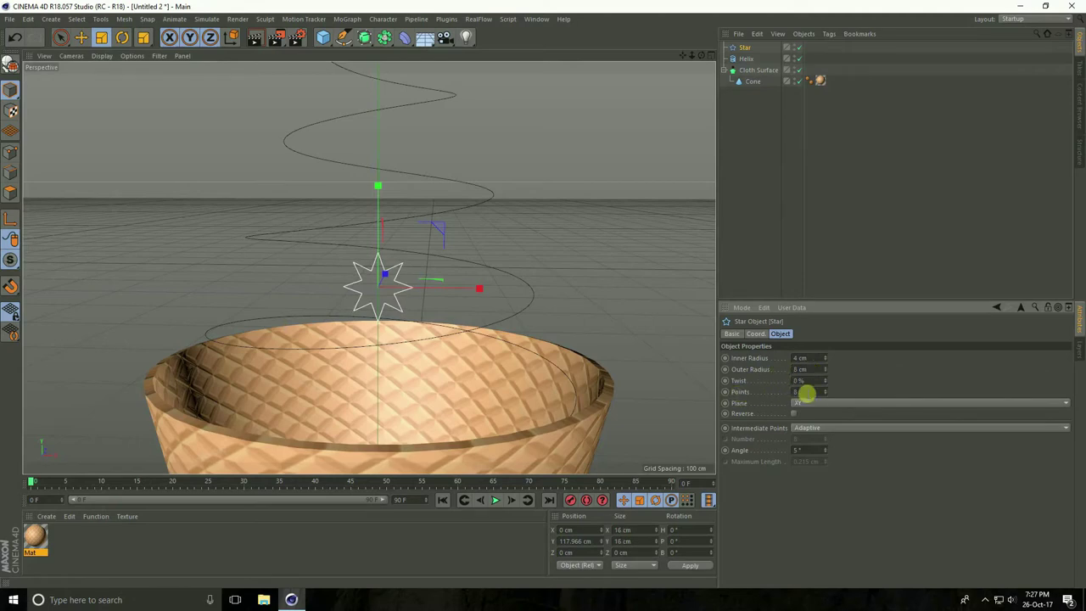
pyautogui.press('Return')
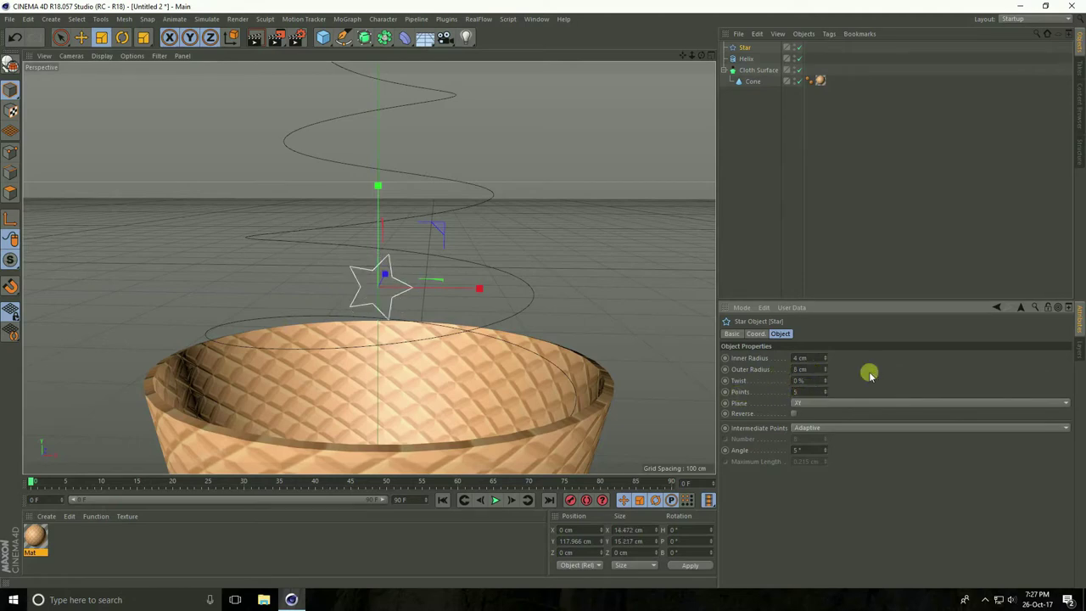
pyautogui.scroll(5, 365, 275)
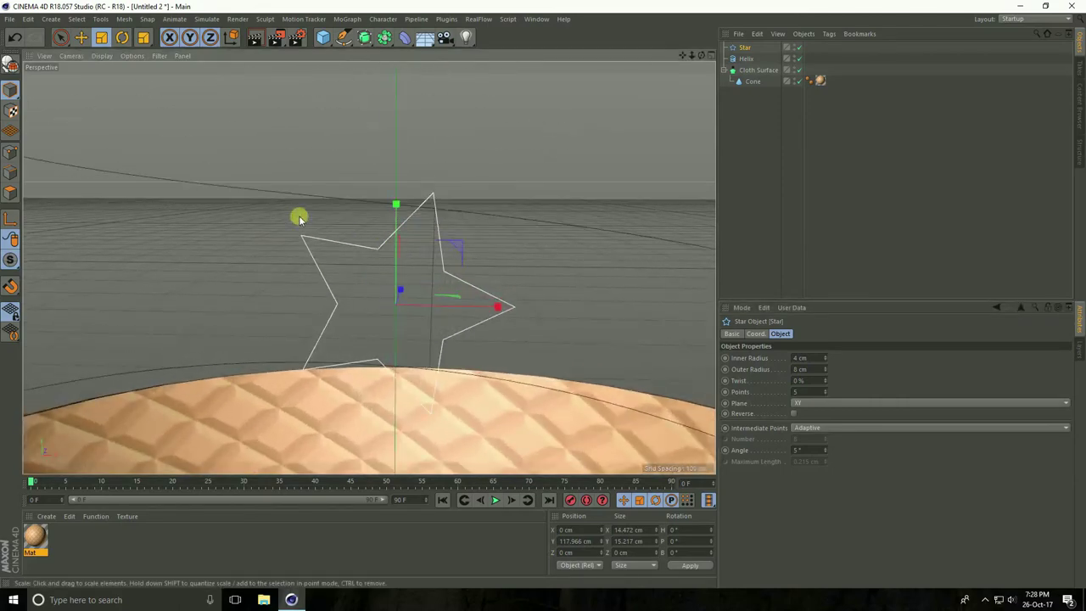
# Step: Make the star editable and box-select its outer points
pyautogui.click(10, 63)
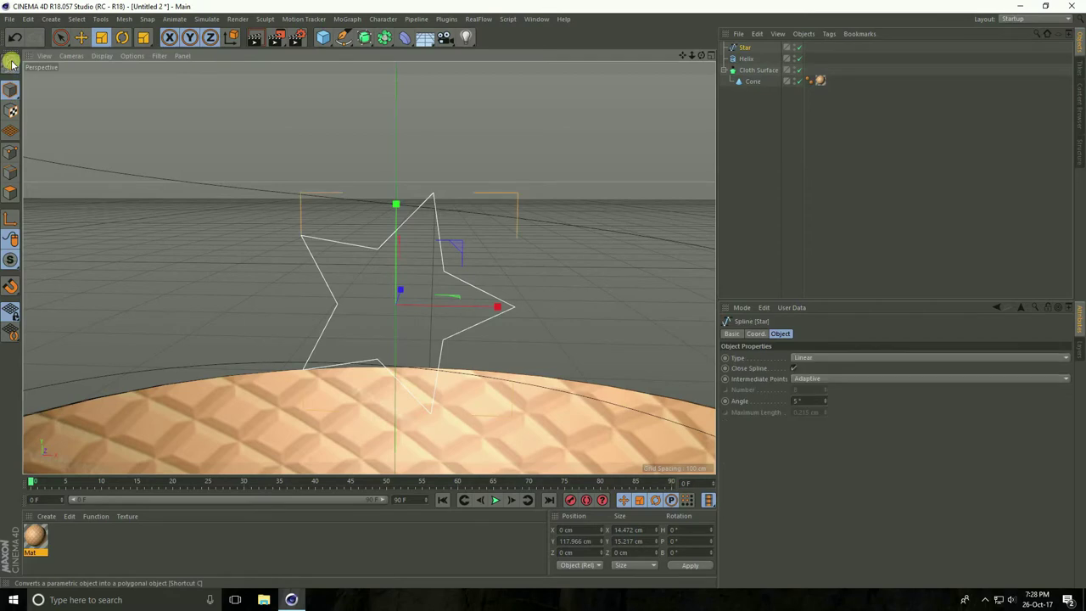
pyautogui.click(11, 152)
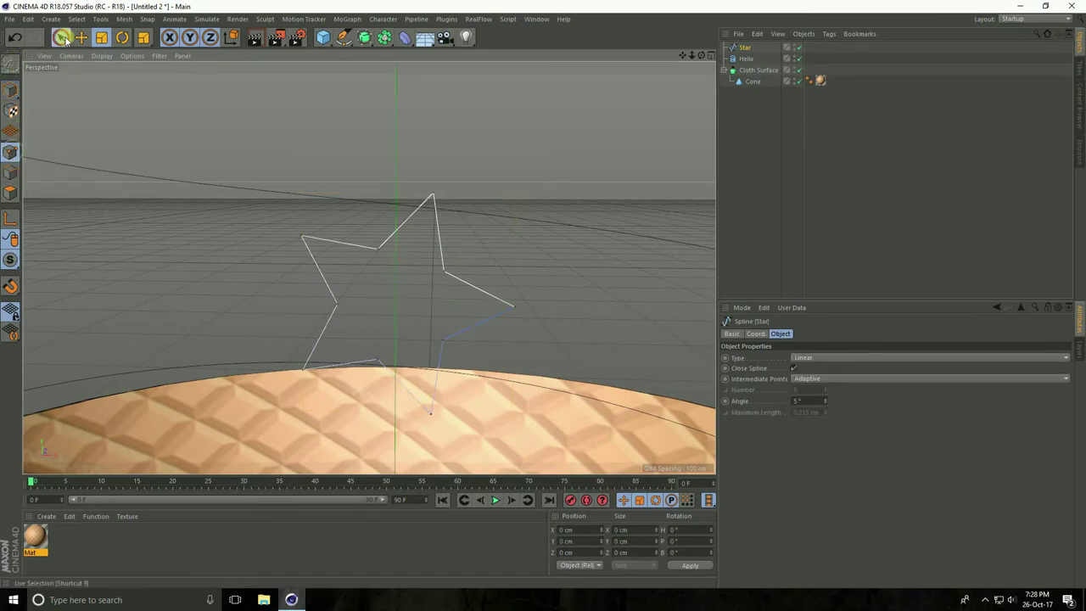
pyautogui.click(60, 37)
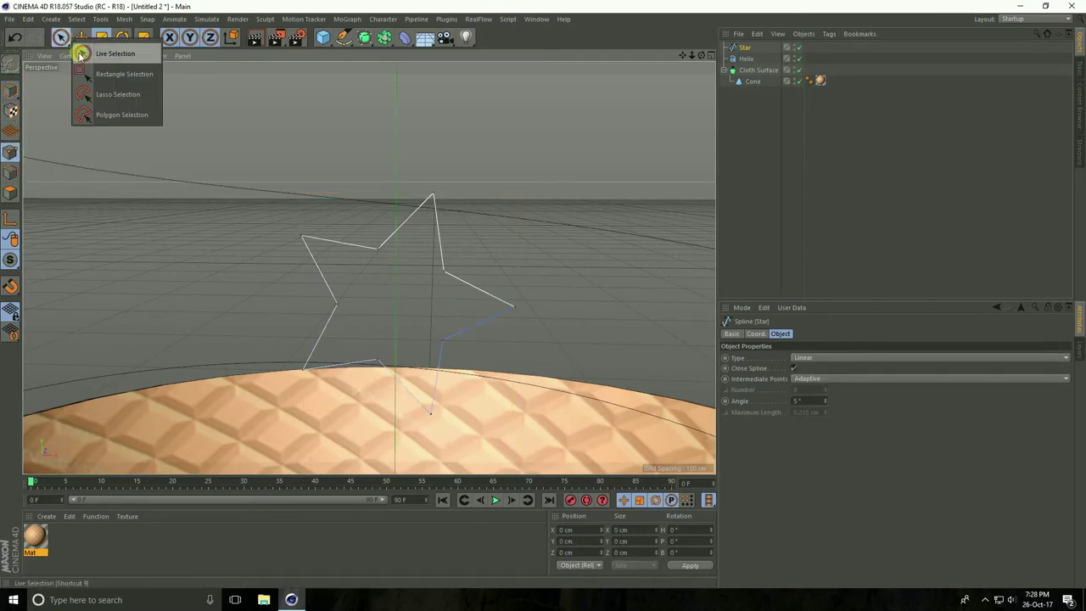
pyautogui.click(139, 76)
pyautogui.moveTo(400, 165); pyautogui.dragTo(441, 206)
pyautogui.moveTo(270, 192); pyautogui.dragTo(326, 273)
pyautogui.keyDown('shift'); pyautogui.moveTo(281, 331); pyautogui.dragTo(338, 397); pyautogui.keyUp('shift')
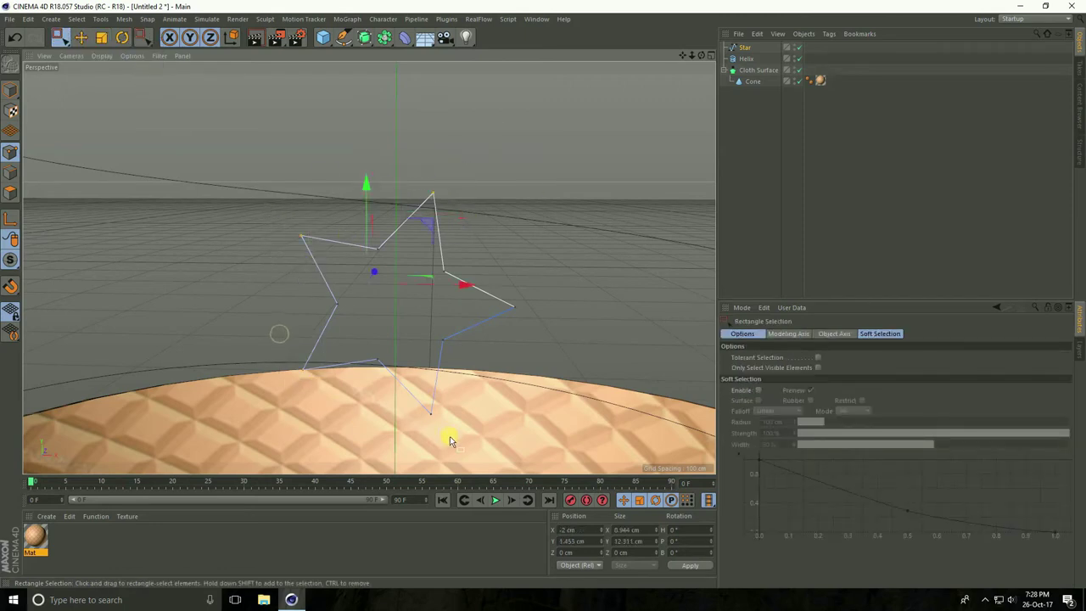
pyautogui.keyDown('shift'); pyautogui.moveTo(541, 297); pyautogui.dragTo(473, 328); pyautogui.keyUp('shift')
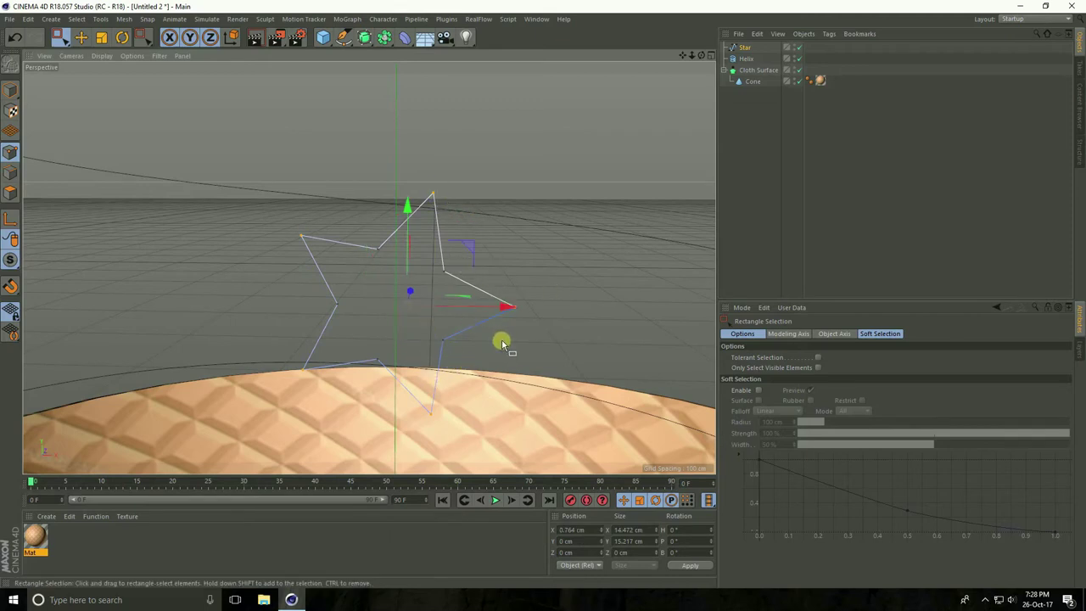
# Step: Chamfer the selected star points to a radius of about 0.96 cm
pyautogui.rightClick(390, 302)
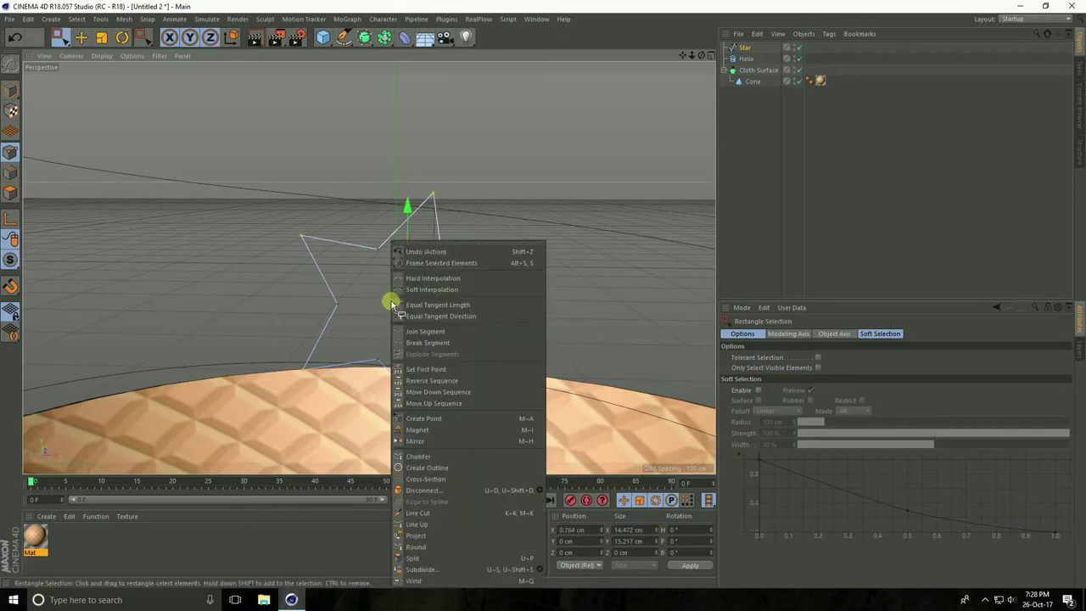
pyautogui.click(428, 456)
pyautogui.moveTo(543, 295); pyautogui.dragTo(543, 296)
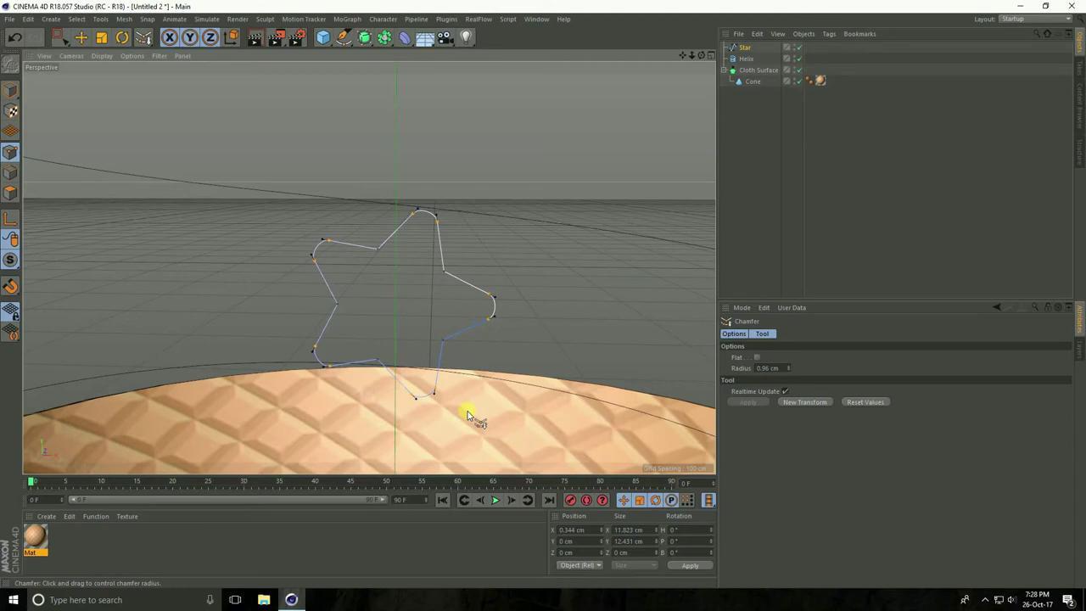
pyautogui.click(774, 367)
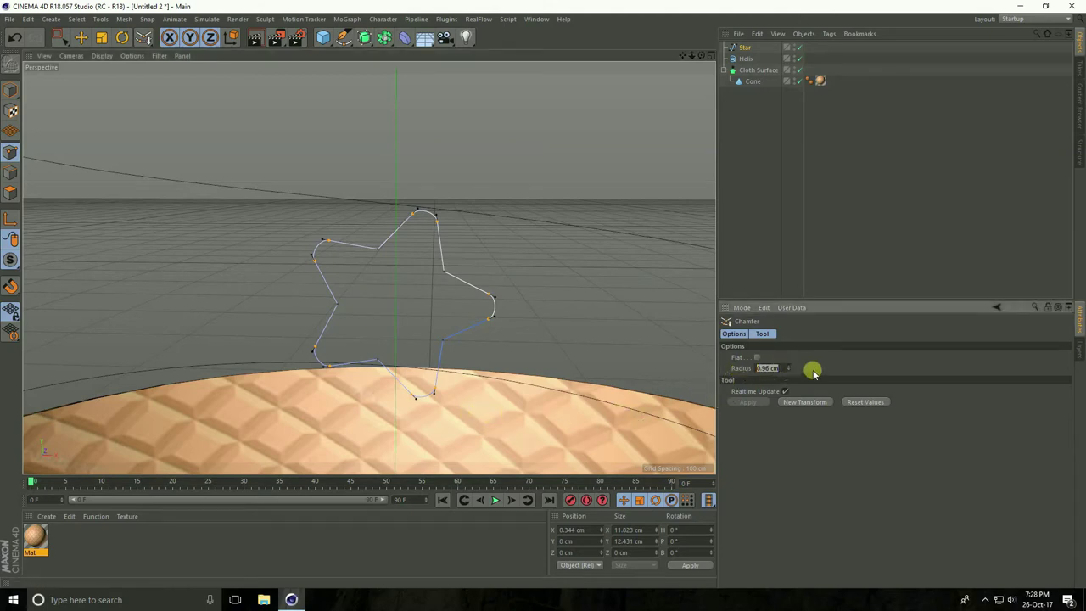
# Step: Add a Sweep generator and place the Star and Helix under it to form the swirl
pyautogui.click(11, 89)
pyautogui.click(80, 37)
pyautogui.keyDown('alt'); pyautogui.moveTo(320, 274); pyautogui.dragTo(180, 272, button='right'); pyautogui.keyUp('alt')
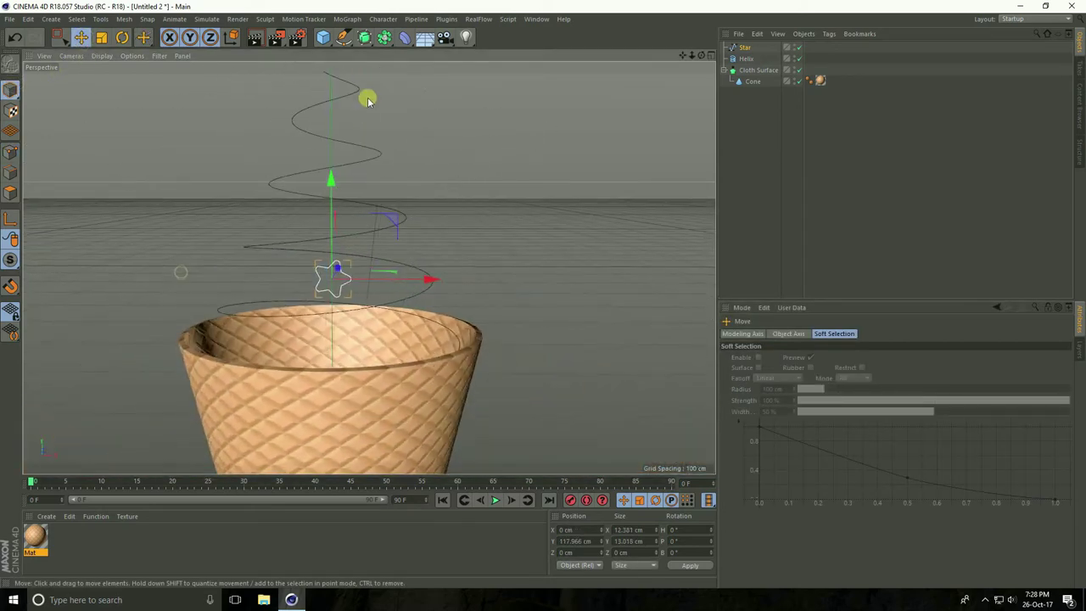
pyautogui.moveTo(362, 38); pyautogui.dragTo(414, 93)
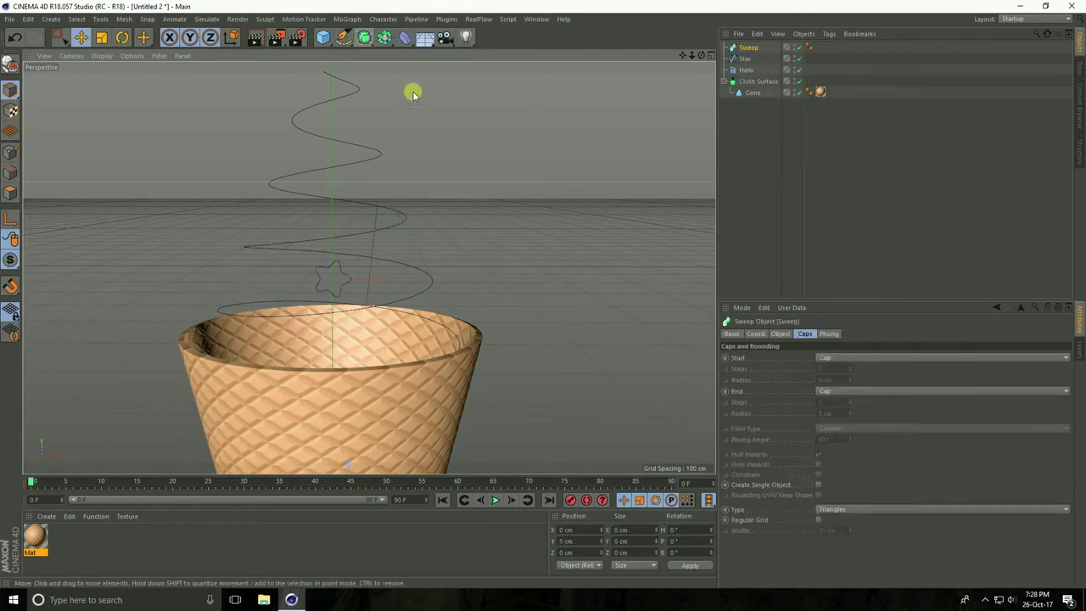
pyautogui.click(747, 71)
pyautogui.keyDown('ctrl'); pyautogui.click(745, 59); pyautogui.keyUp('ctrl')
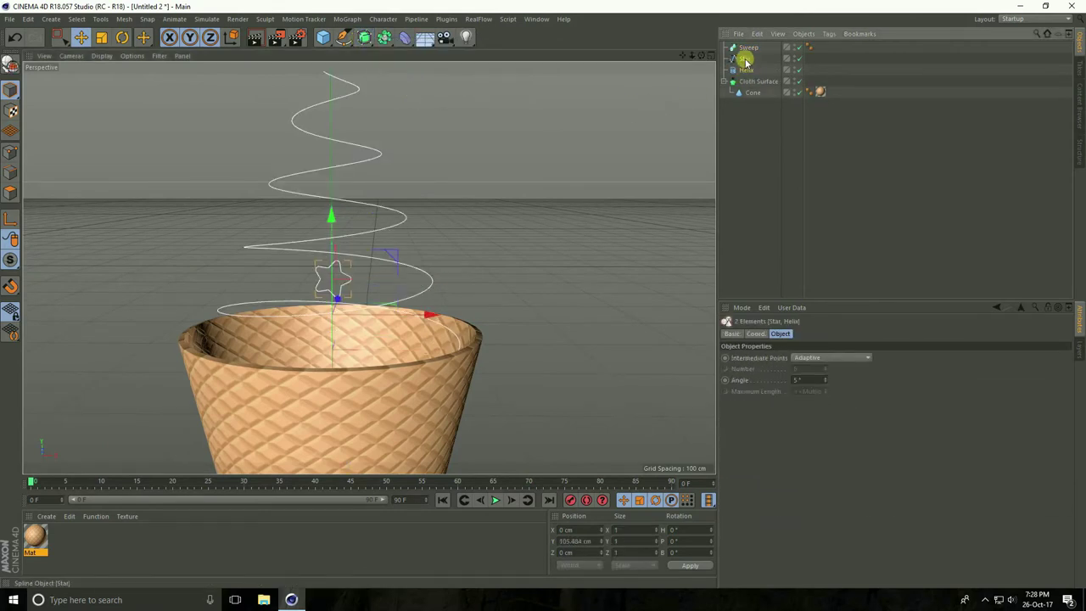
pyautogui.moveTo(745, 53); pyautogui.dragTo(745, 48)
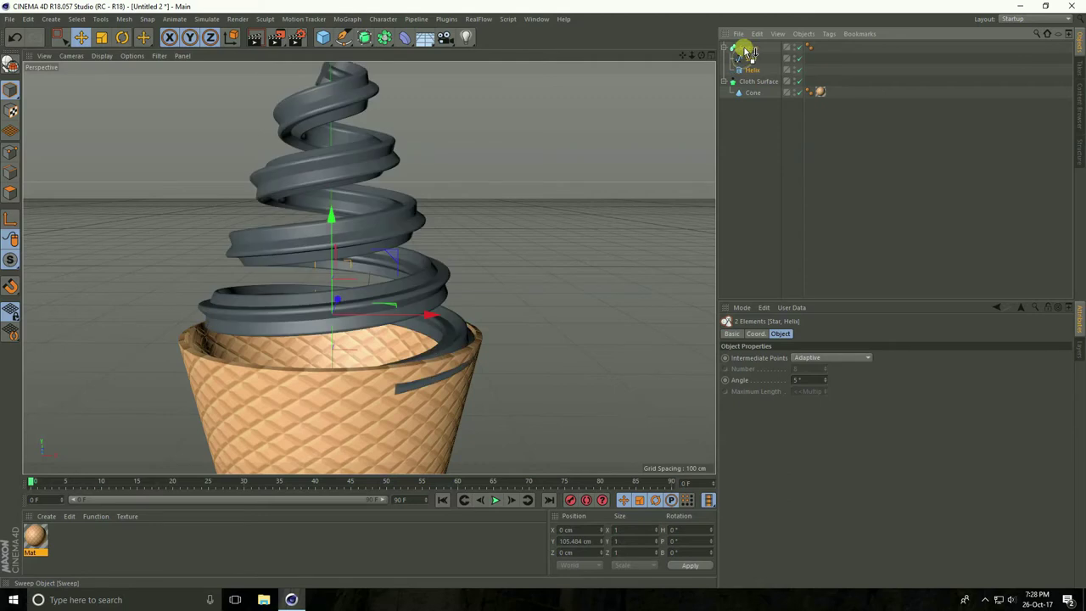
pyautogui.keyDown('alt'); pyautogui.moveTo(390, 285); pyautogui.dragTo(314, 280, button='right'); pyautogui.keyUp('alt')
pyautogui.keyDown('alt'); pyautogui.moveTo(313, 280); pyautogui.dragTo(358, 156); pyautogui.keyUp('alt')
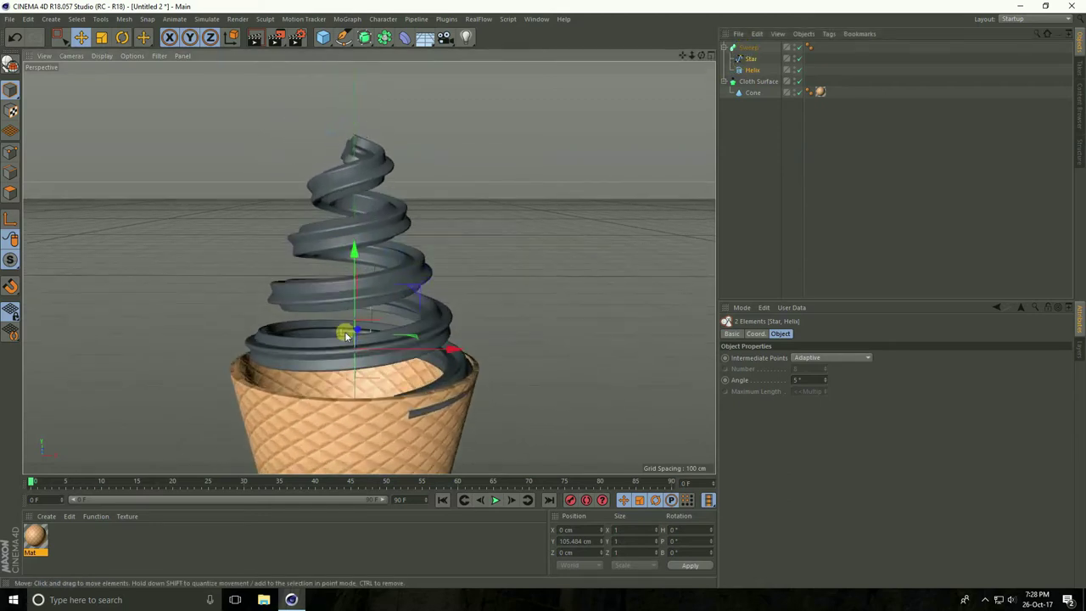
pyautogui.click(751, 69)
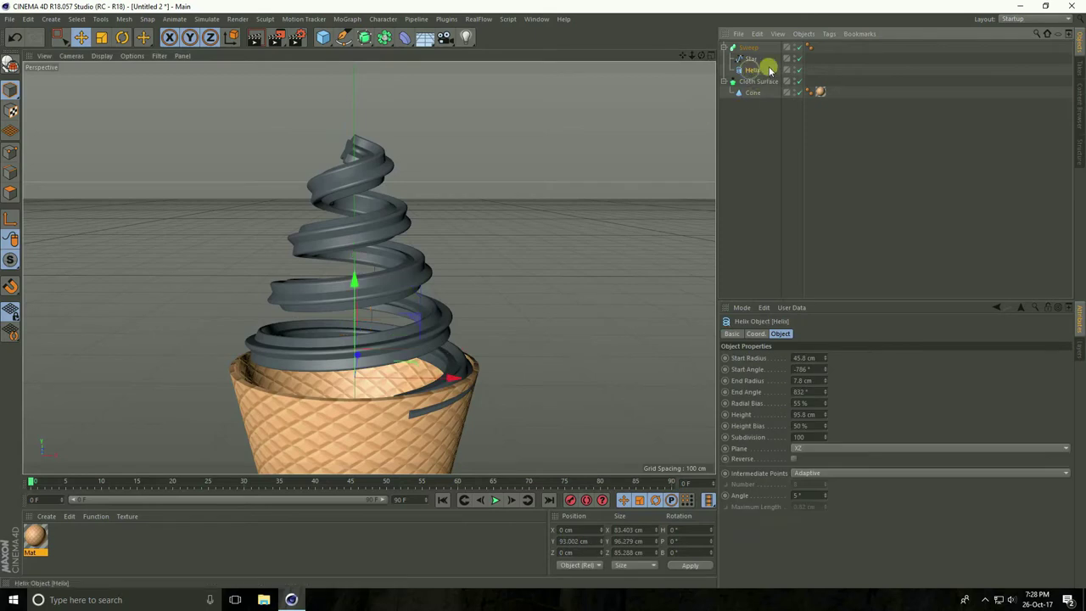
# Step: Raise the helix End Angle to about 1688° so the swirl winds into tight coils
pyautogui.keyDown('alt'); pyautogui.moveTo(349, 363); pyautogui.dragTo(368, 358); pyautogui.keyUp('alt')
pyautogui.moveTo(825, 389); pyautogui.dragTo(816, 431)
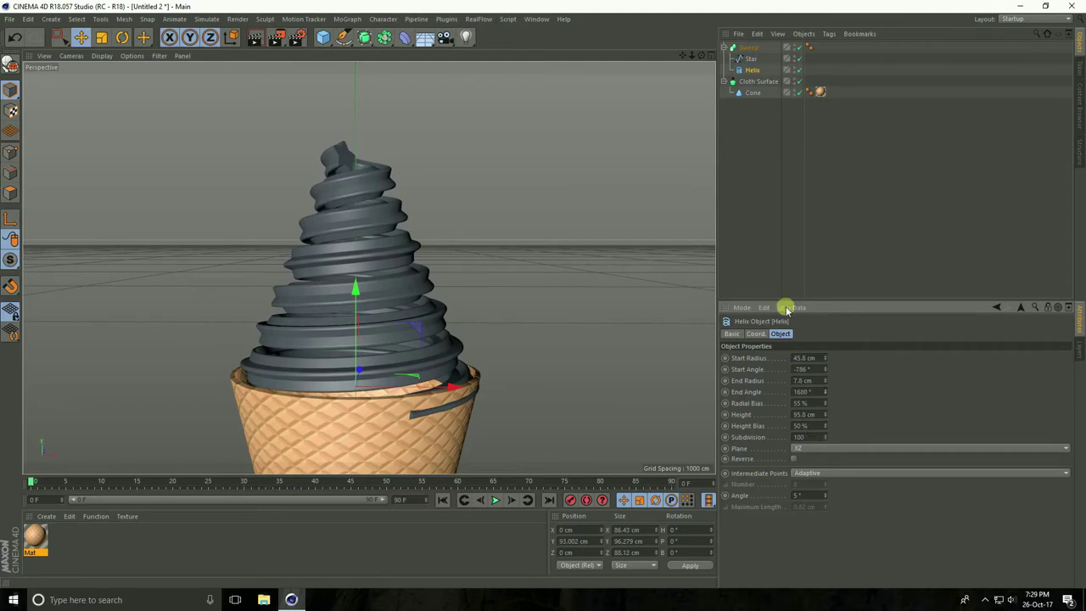
pyautogui.click(750, 48)
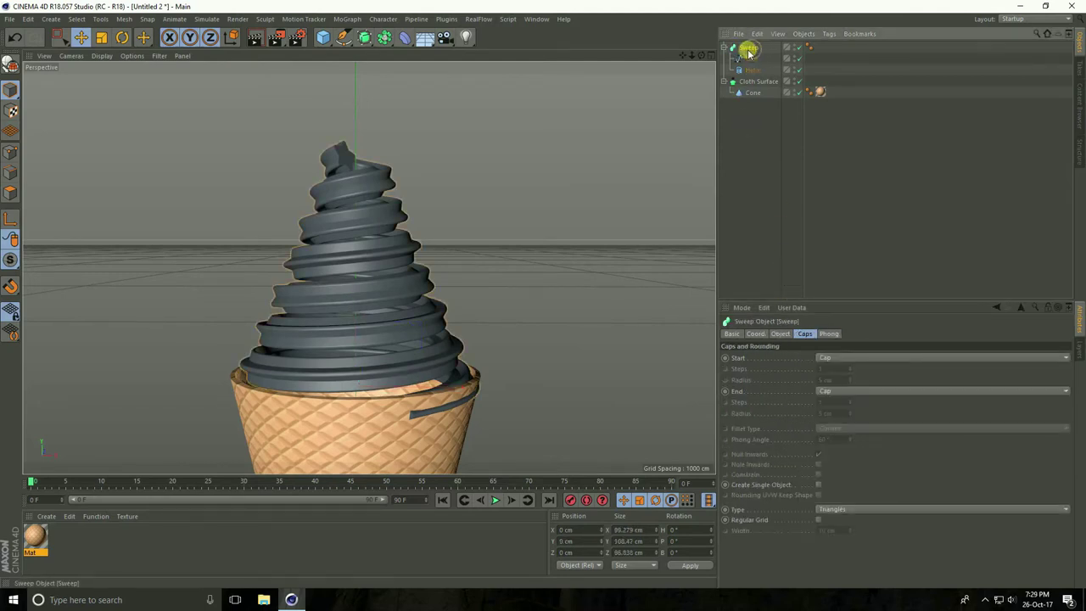
# Step: Pull the first and last points of the Sweep's Scale curve down to 0
pyautogui.click(780, 334)
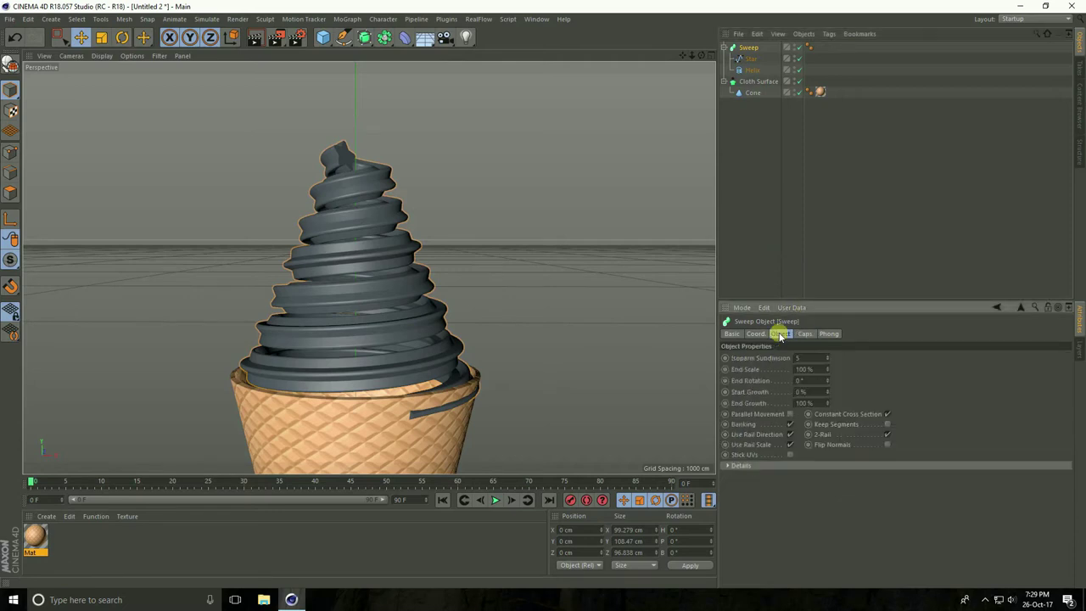
pyautogui.click(727, 466)
pyautogui.moveTo(1067, 436); pyautogui.dragTo(1051, 497)
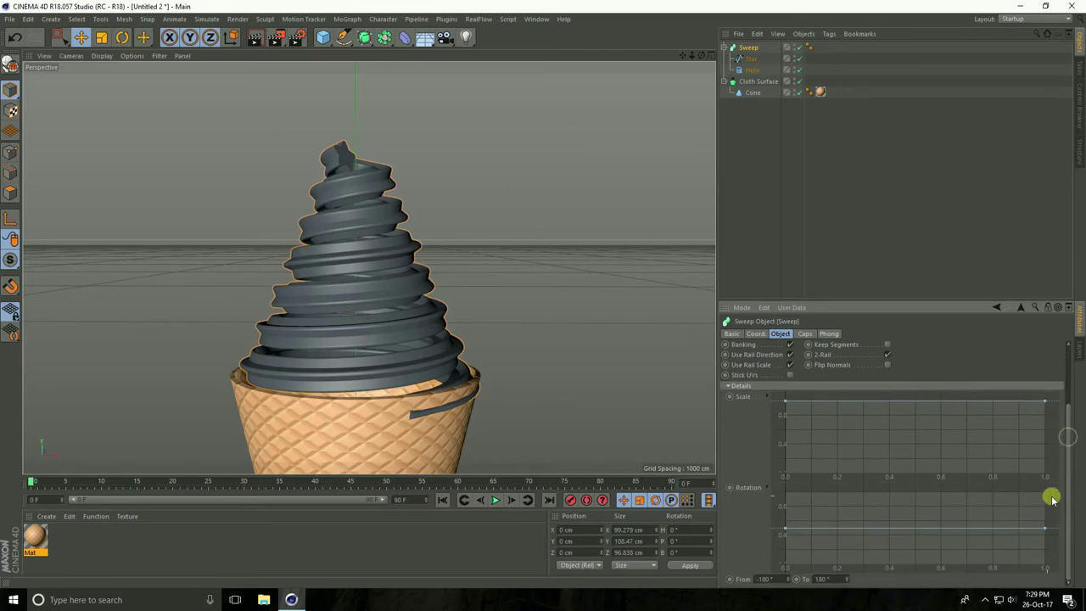
pyautogui.keyDown('ctrl'); pyautogui.click(812, 403); pyautogui.keyUp('ctrl')
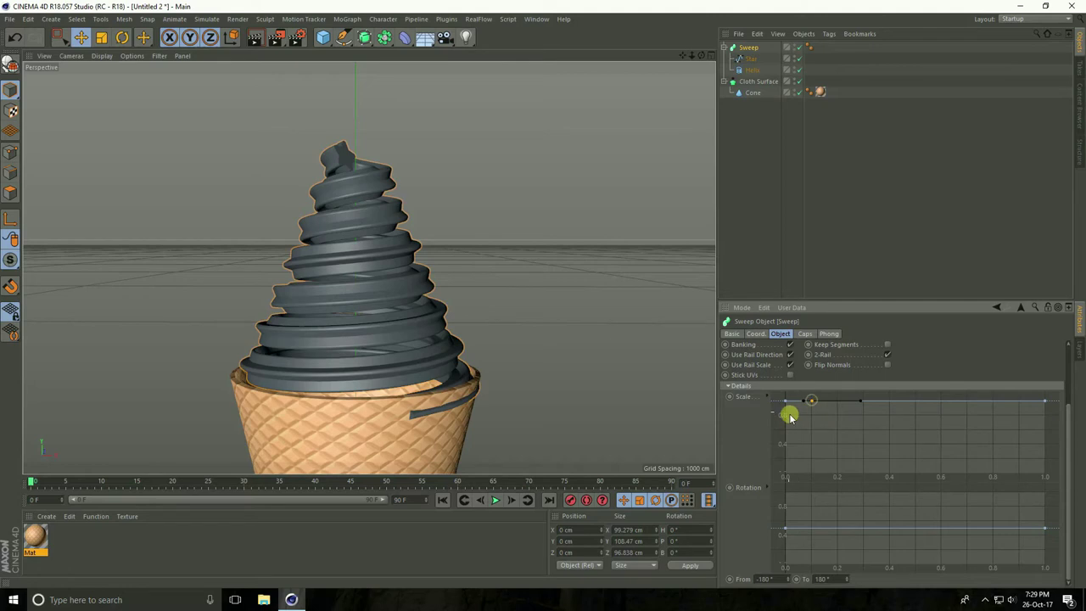
pyautogui.moveTo(785, 403); pyautogui.dragTo(764, 485)
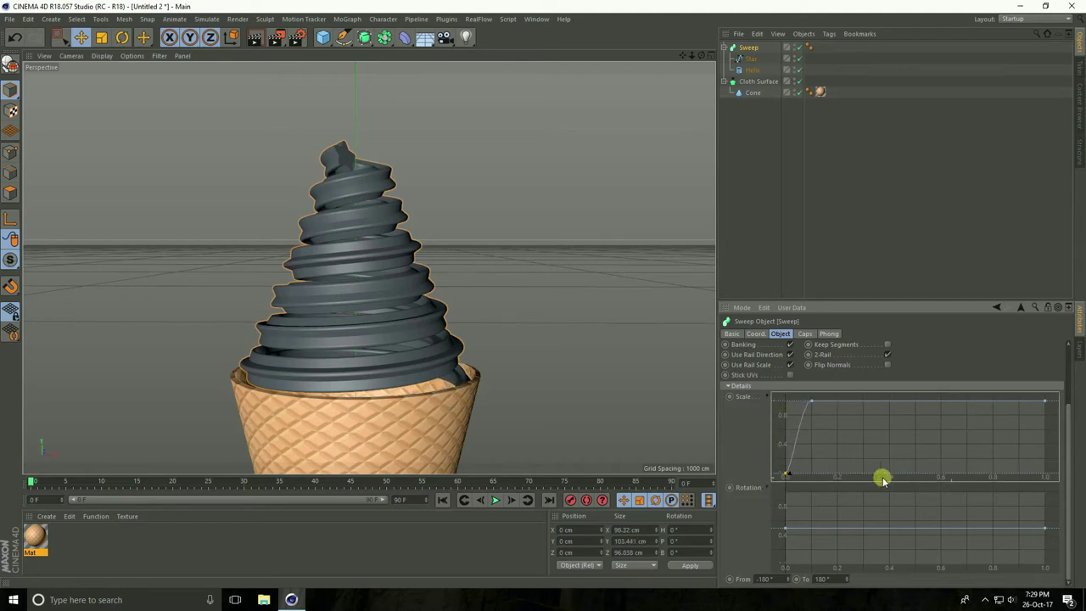
pyautogui.keyDown('ctrl'); pyautogui.click(1018, 402); pyautogui.keyUp('ctrl')
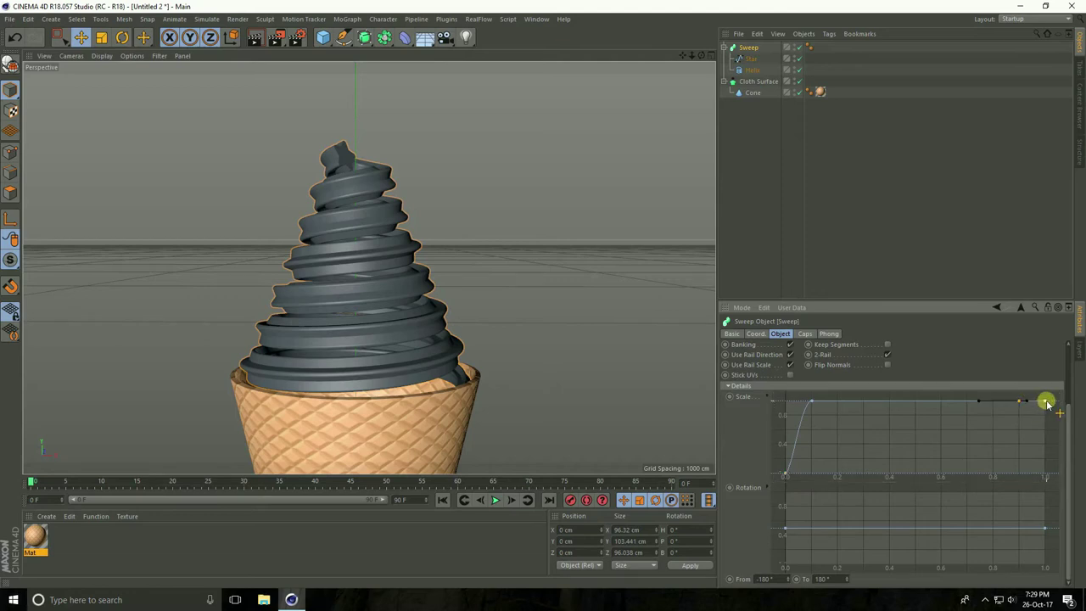
pyautogui.moveTo(1047, 403); pyautogui.dragTo(1047, 481)
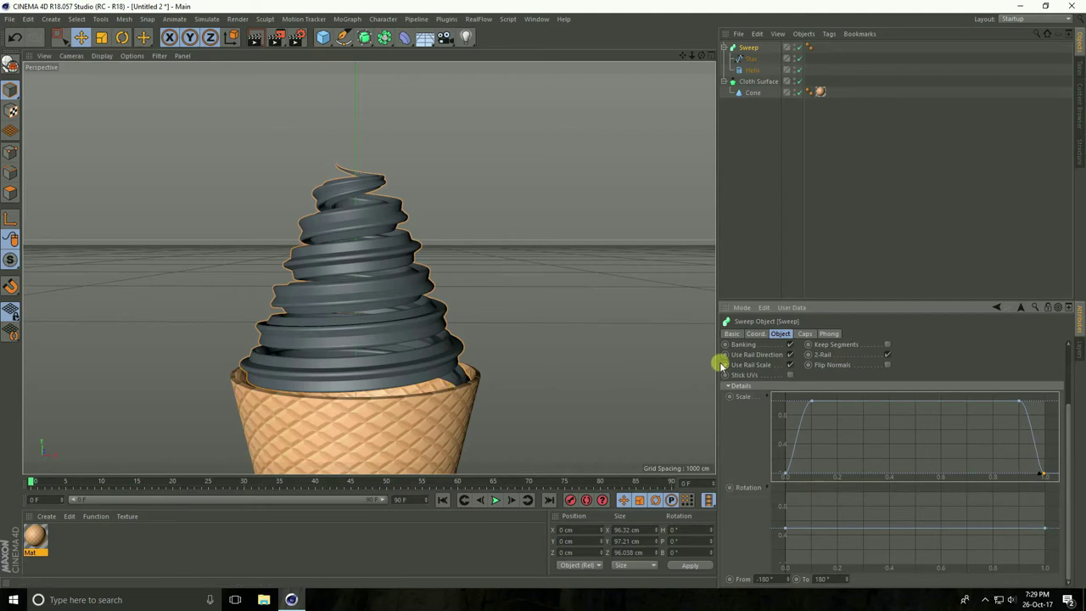
pyautogui.scroll(3, 738, 454)
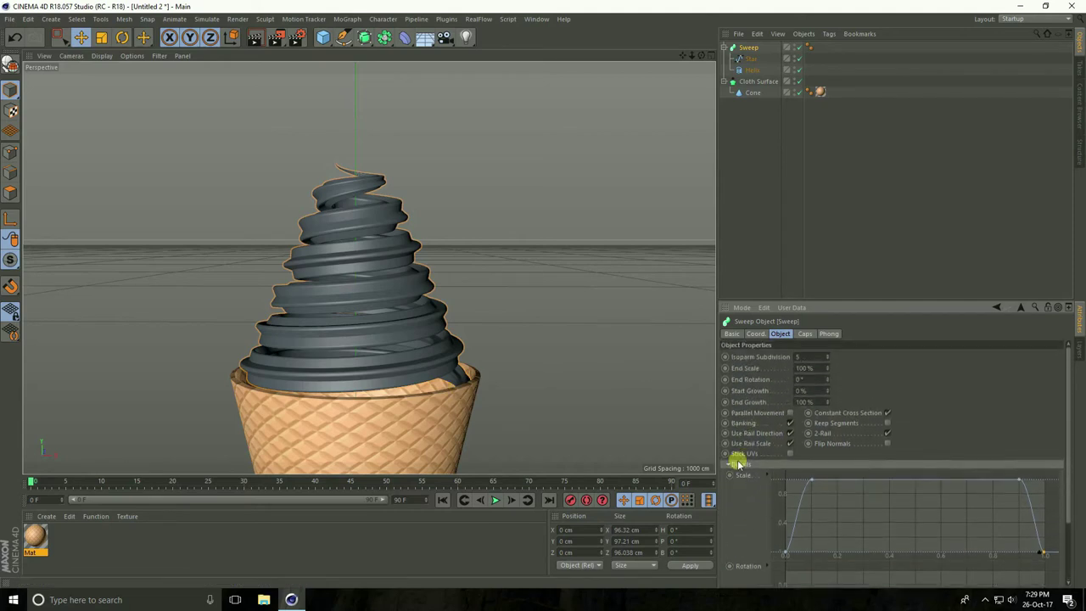
# Step: Disable Banking on the Sweep and set its End Rotation to 300°
pyautogui.click(789, 423)
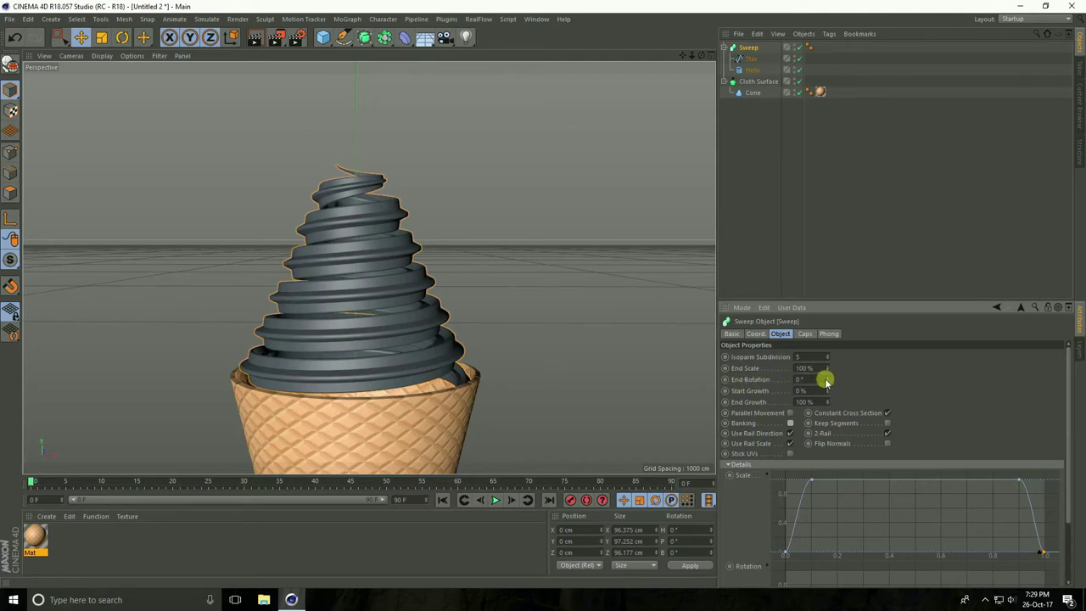
pyautogui.doubleClick(799, 379)
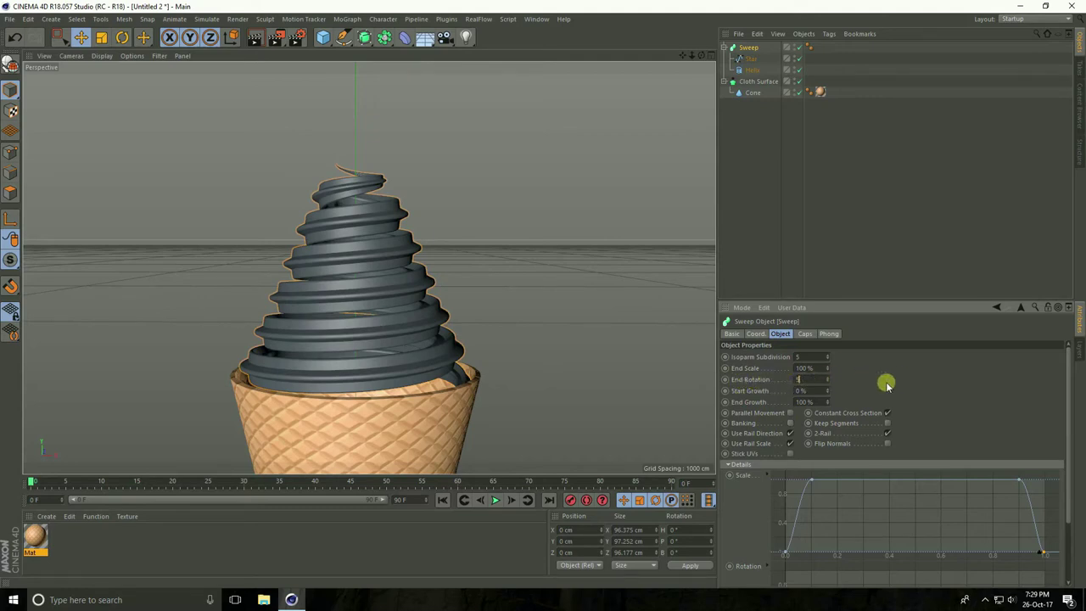
pyautogui.press('Return')
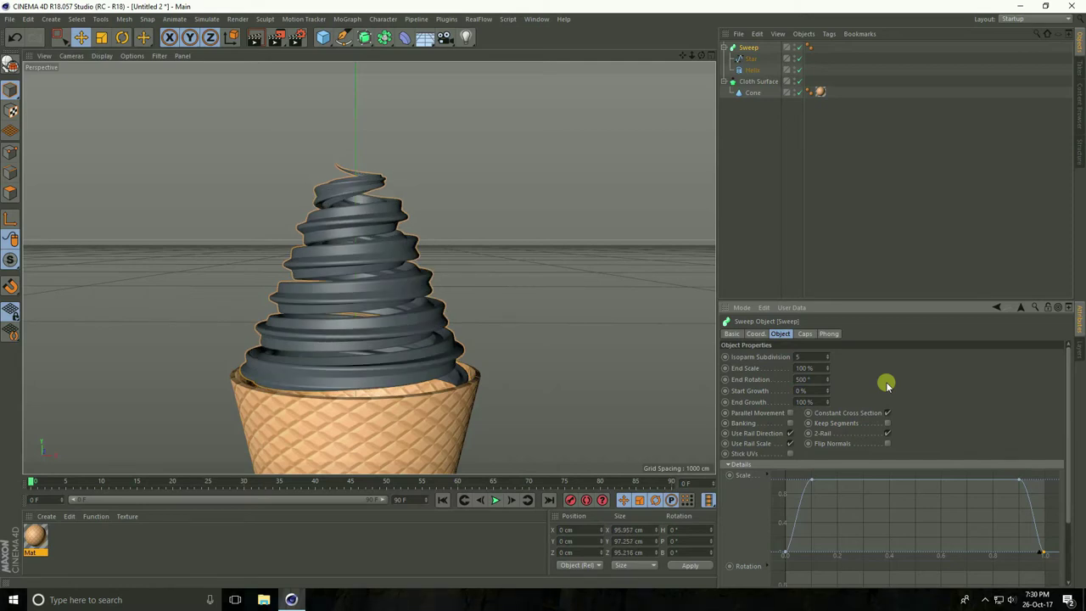
pyautogui.moveTo(828, 380); pyautogui.dragTo(801, 388)
pyautogui.click(808, 381)
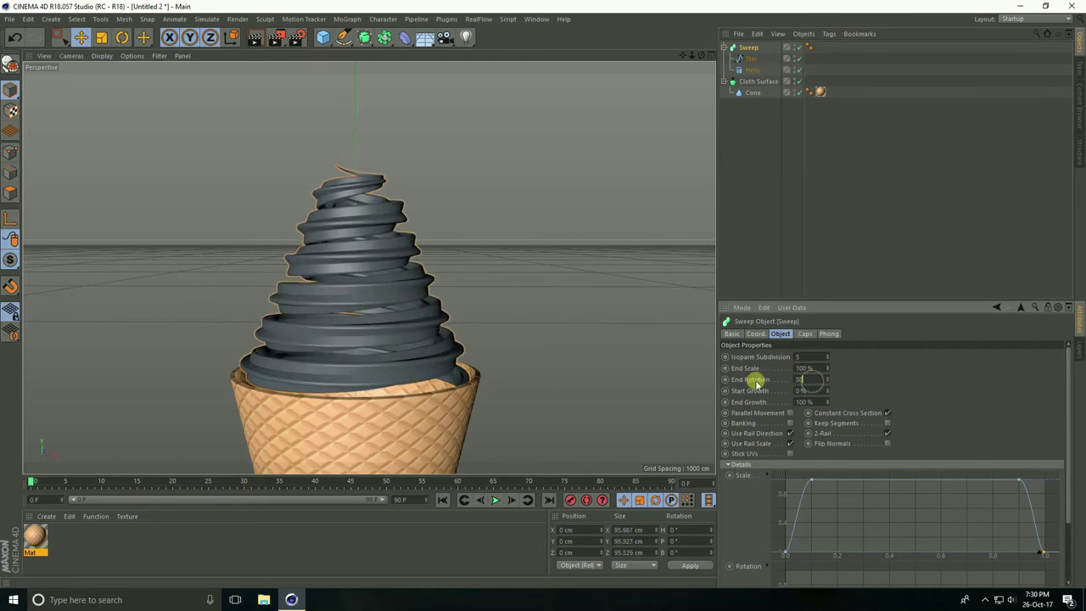
pyautogui.write('300')
pyautogui.press('Return')
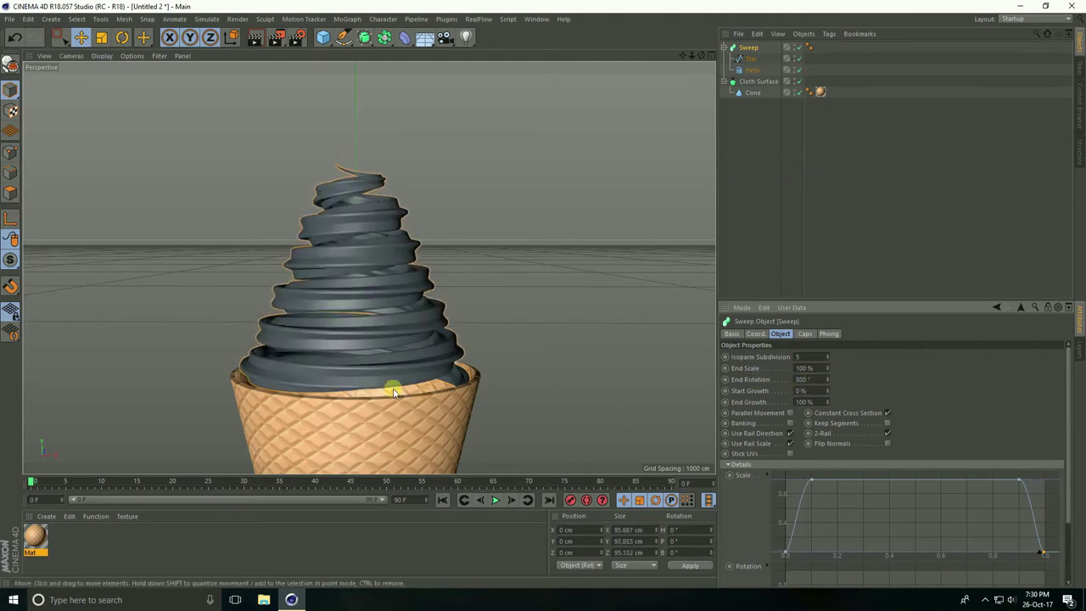
pyautogui.scroll(-2, 367, 360)
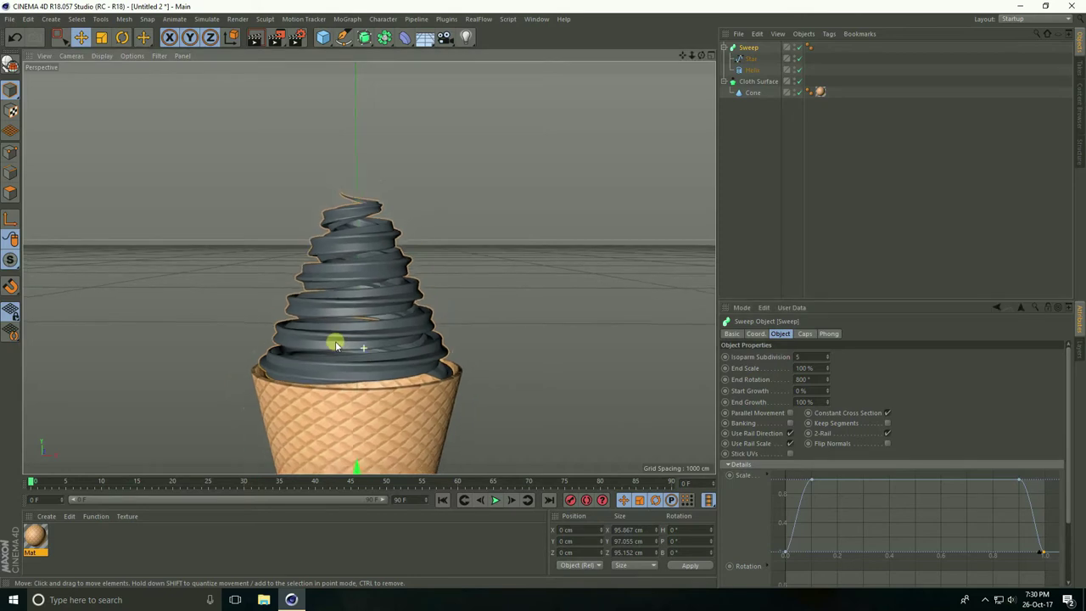
pyautogui.keyDown('alt'); pyautogui.moveTo(338, 413); pyautogui.dragTo(354, 356); pyautogui.keyUp('alt')
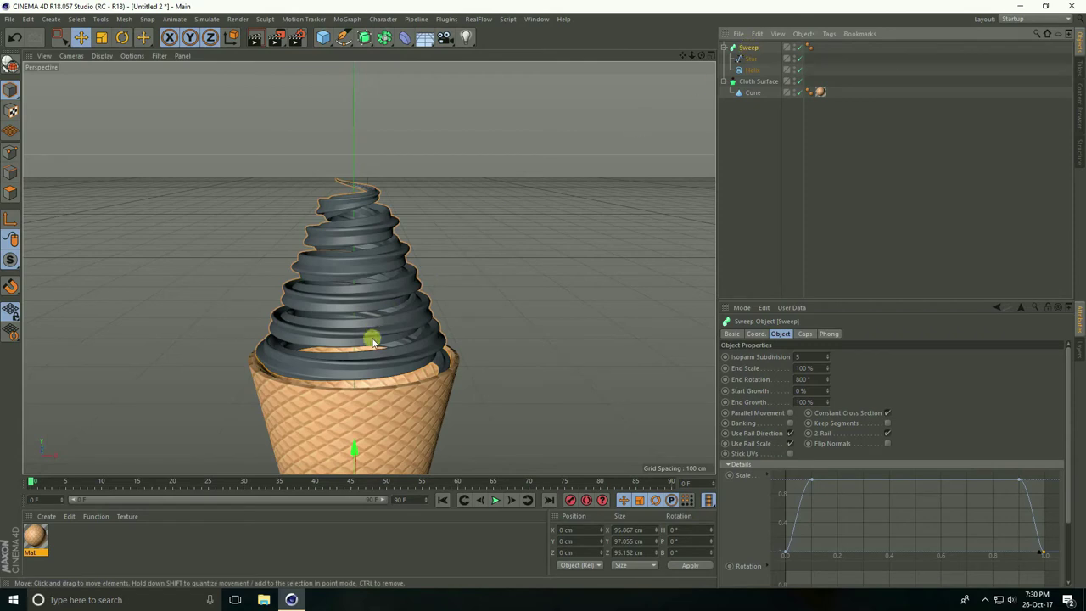
# Step: Duplicate the star swirl as Sweep.1, leaving the copy in place on the cone
pyautogui.hotkey('ctrl', 'c')
pyautogui.hotkey('ctrl', 'v')
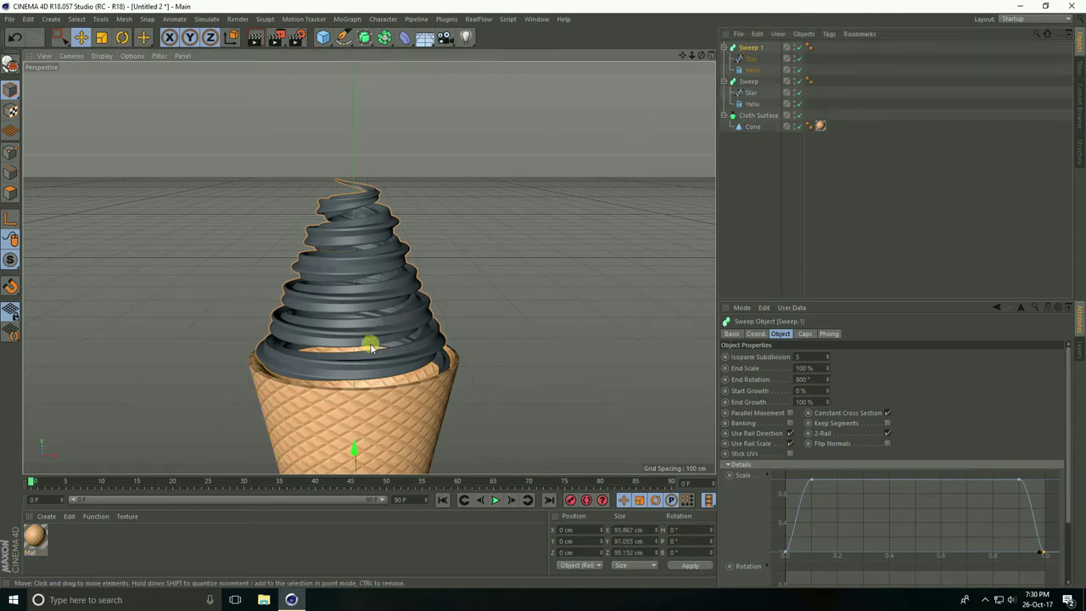
pyautogui.scroll(-3, 310, 323)
pyautogui.moveTo(509, 450); pyautogui.dragTo(550, 446)
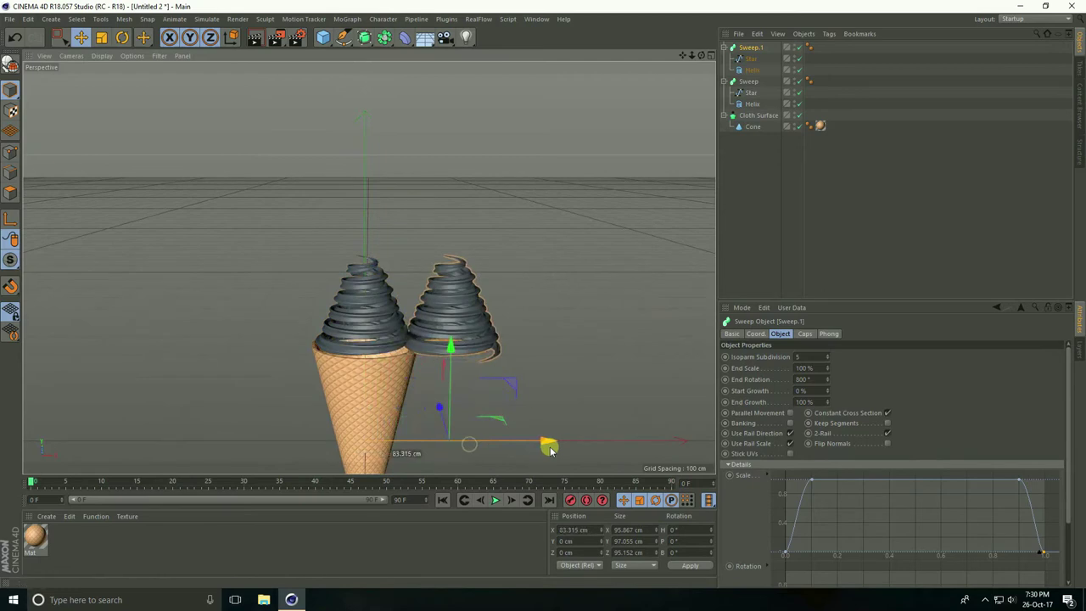
pyautogui.hotkey('ctrl', 'z')
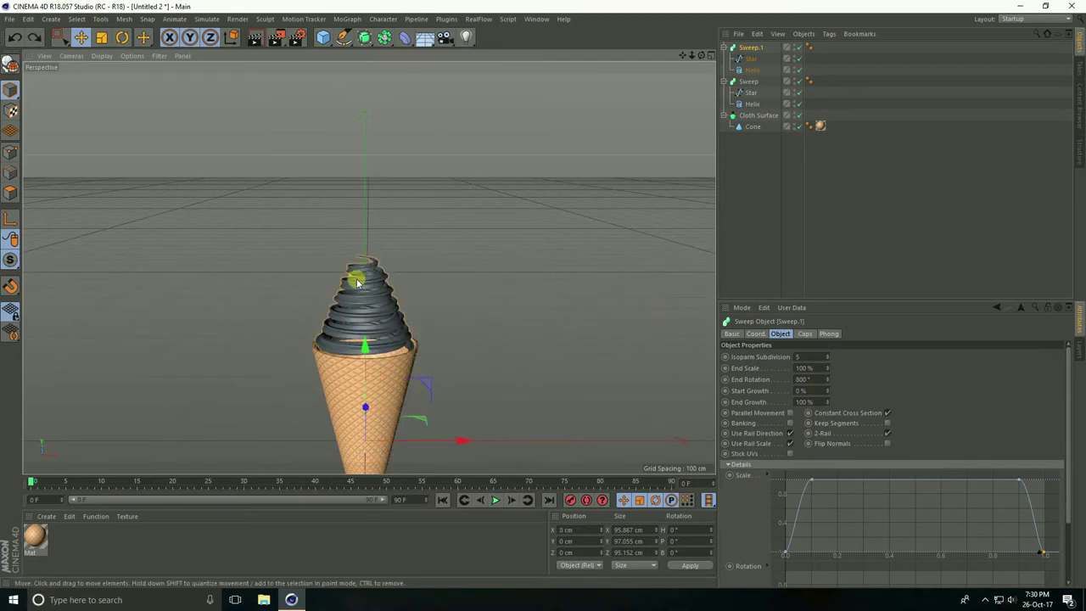
pyautogui.scroll(4, 381, 267)
# Step: Add a Circle spline above the cone and scale it down to about 13.6 cm
pyautogui.click(350, 40)
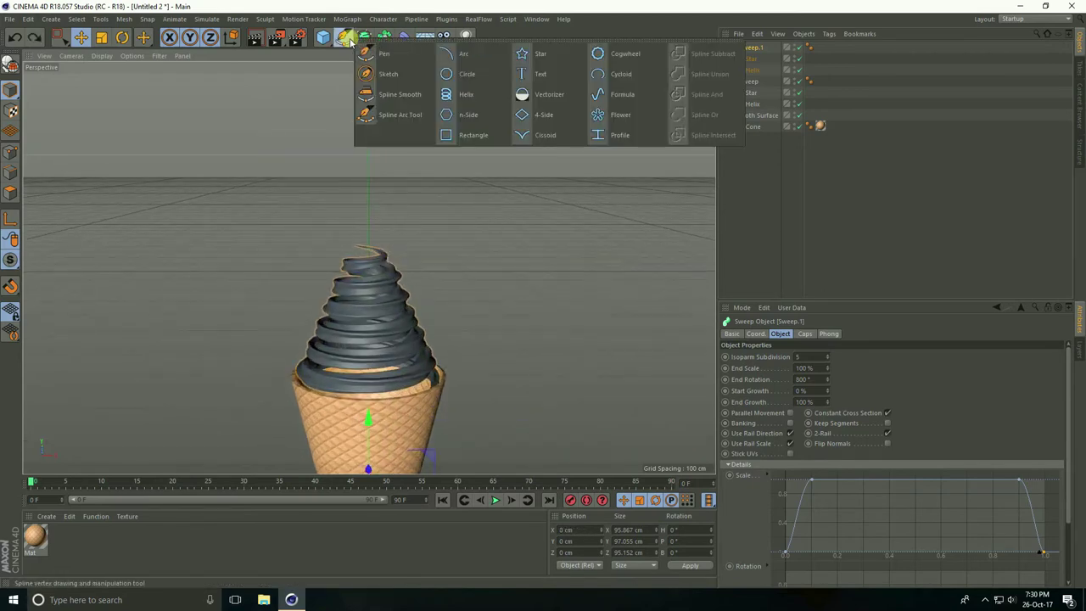
pyautogui.click(461, 70)
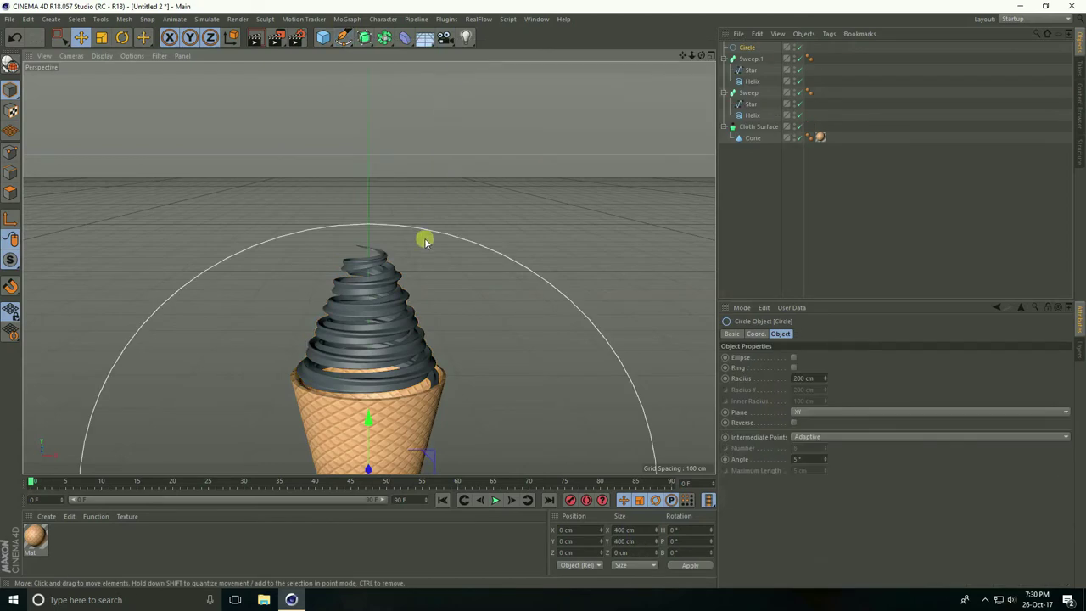
pyautogui.scroll(-3, 381, 235)
pyautogui.moveTo(388, 339); pyautogui.dragTo(386, 239)
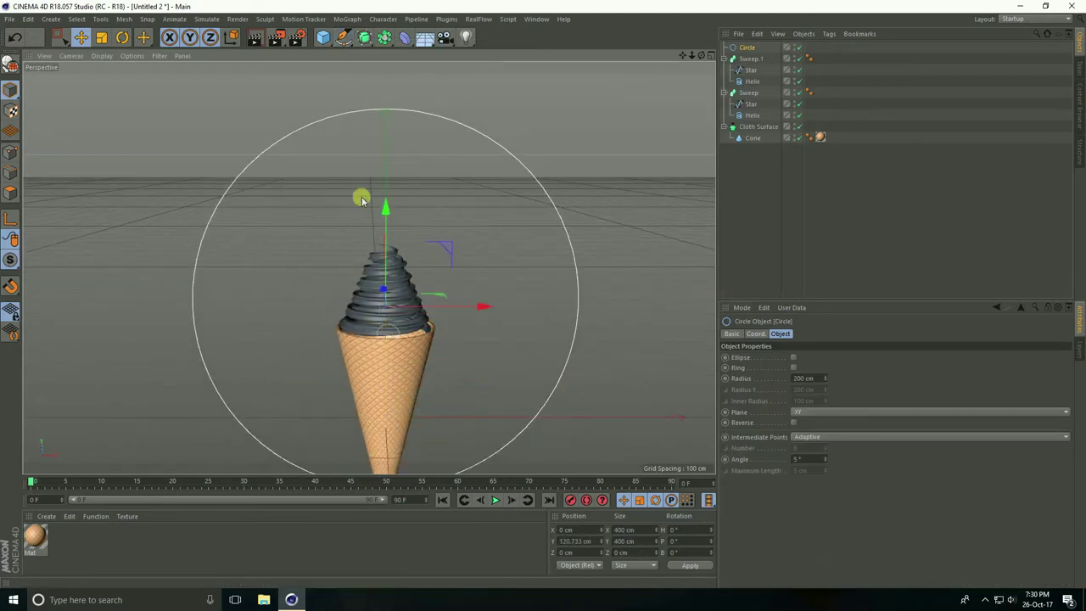
pyautogui.click(101, 37)
pyautogui.moveTo(538, 240); pyautogui.dragTo(165, 395)
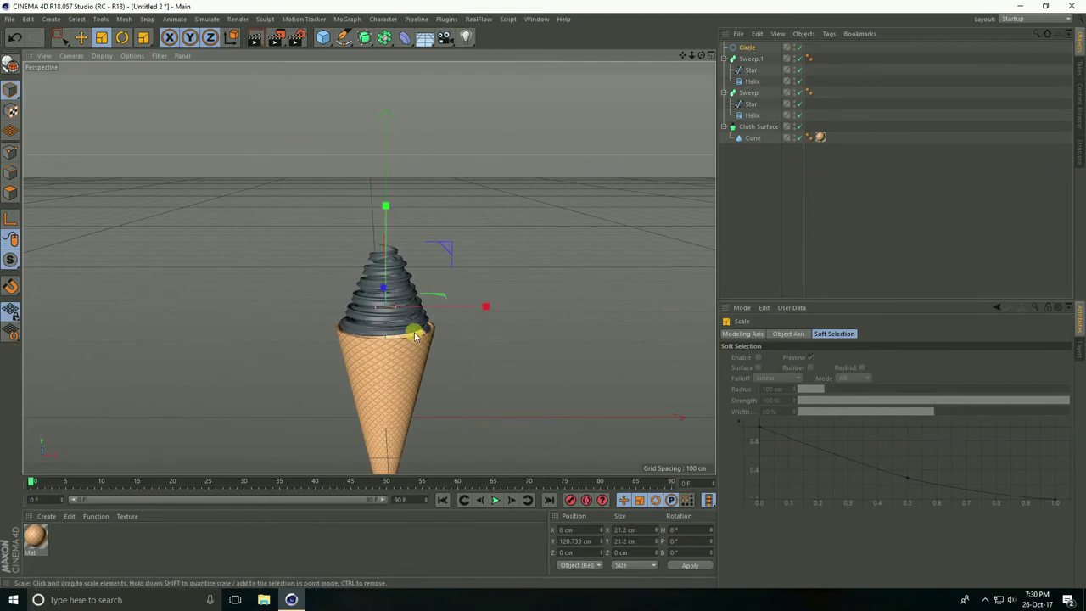
pyautogui.scroll(4, 424, 323)
pyautogui.moveTo(455, 269); pyautogui.dragTo(543, 310)
pyautogui.click(80, 37)
pyautogui.click(101, 38)
pyautogui.moveTo(548, 167); pyautogui.dragTo(481, 209)
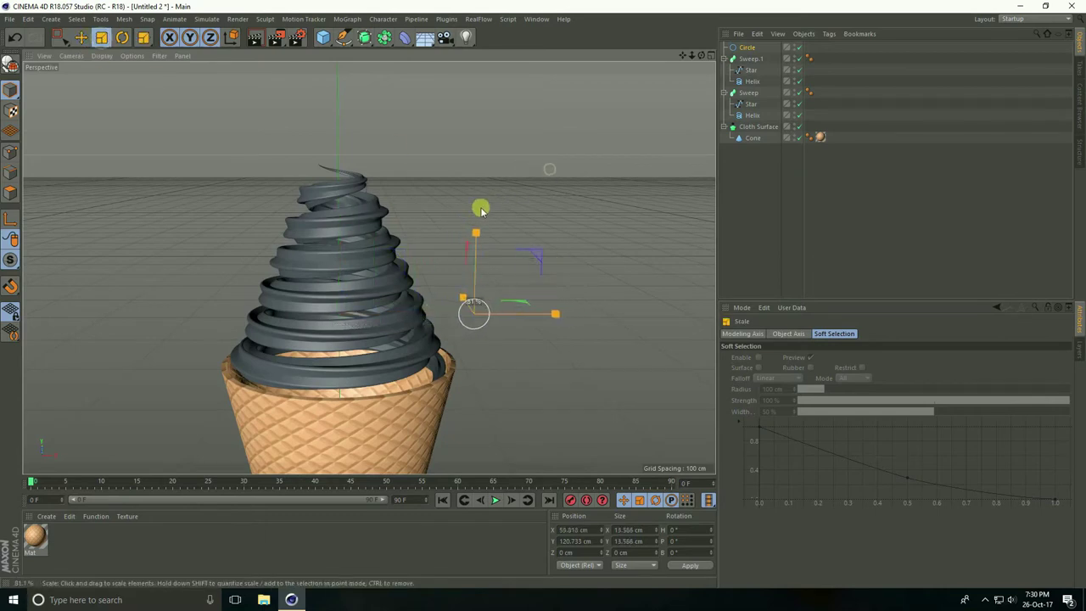
pyautogui.click(81, 38)
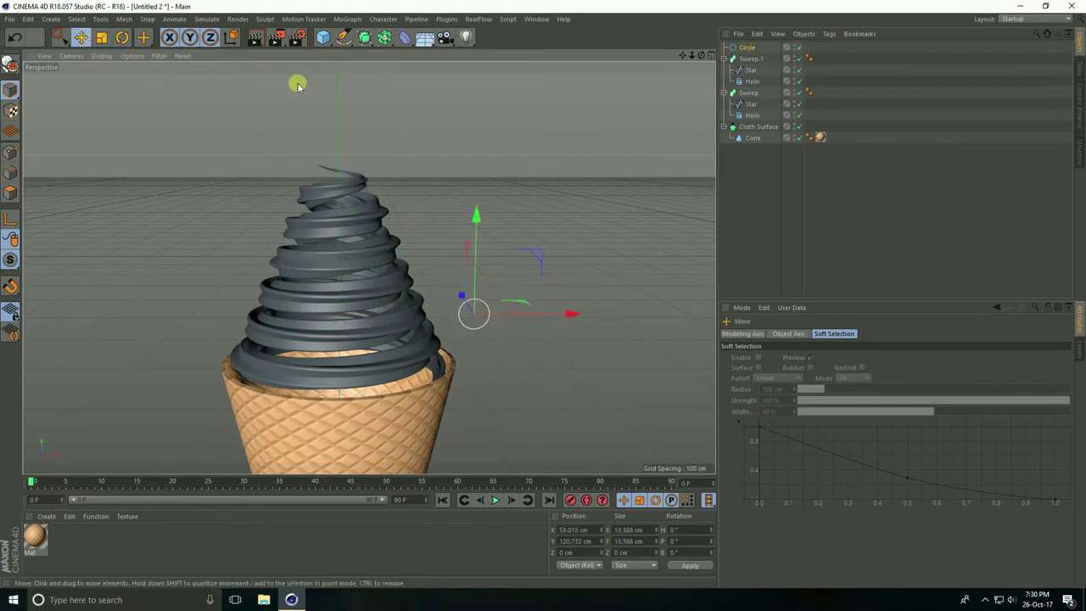
# Step: Make the Circle the profile of Sweep.1 in place of the Star, then delete the leftover Star
pyautogui.click(748, 48)
pyautogui.moveTo(744, 48)
pyautogui.mouseDown()
pyautogui.moveTo(746, 74)
pyautogui.moveTo(761, 54)
pyautogui.moveTo(751, 55)
pyautogui.mouseUp()
pyautogui.click(743, 71)
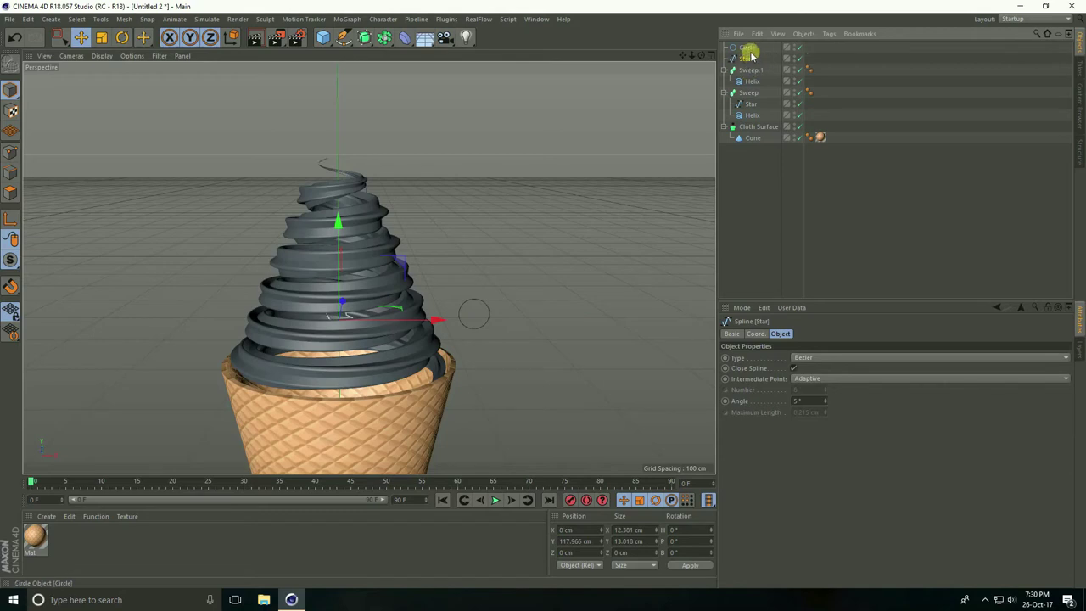
pyautogui.click(744, 49)
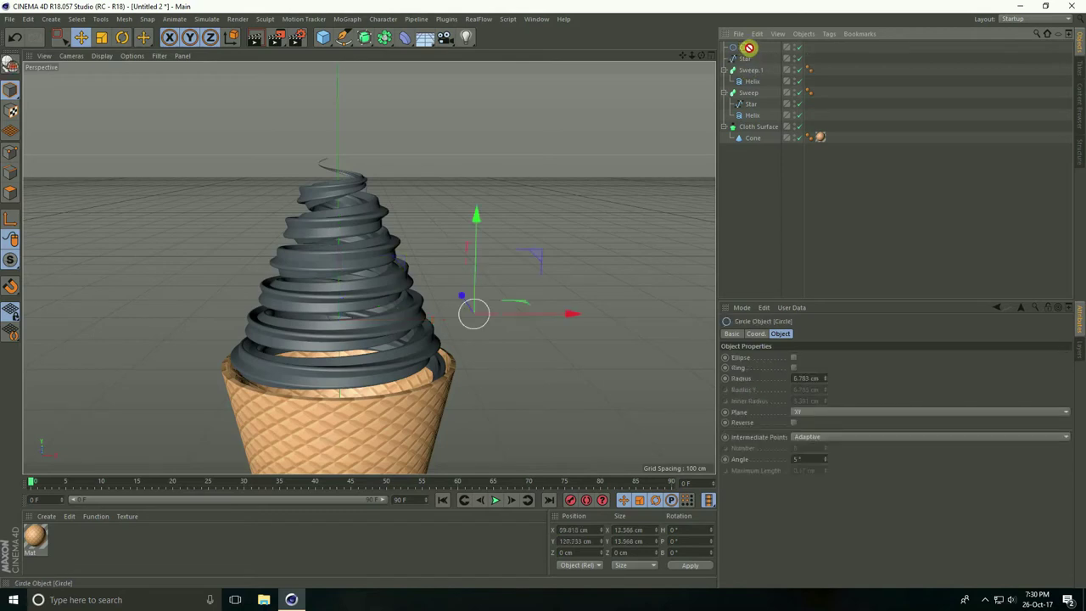
pyautogui.moveTo(748, 47); pyautogui.dragTo(756, 75)
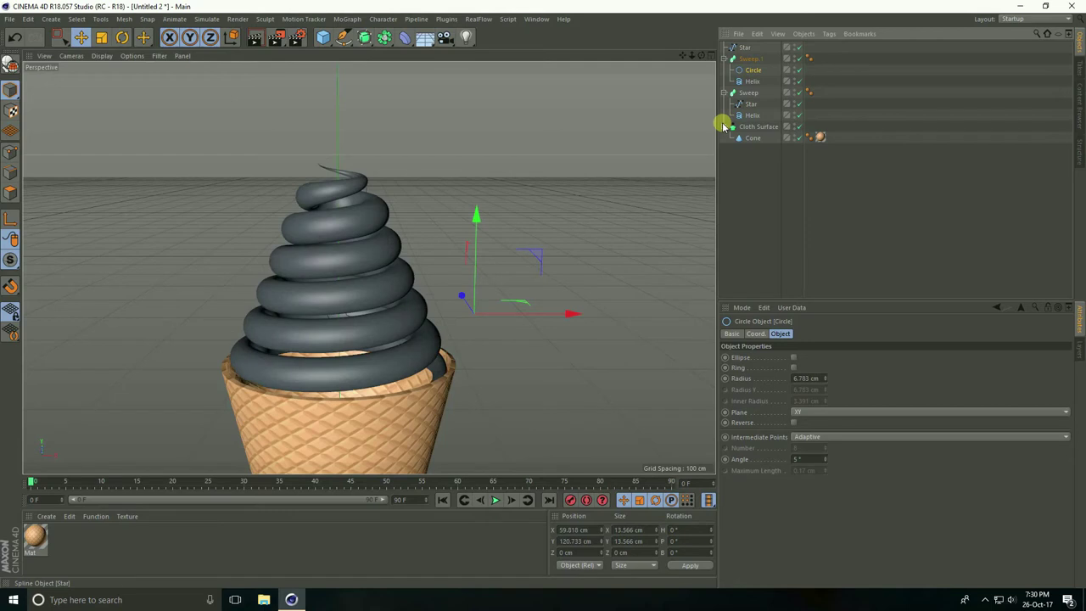
pyautogui.click(746, 48)
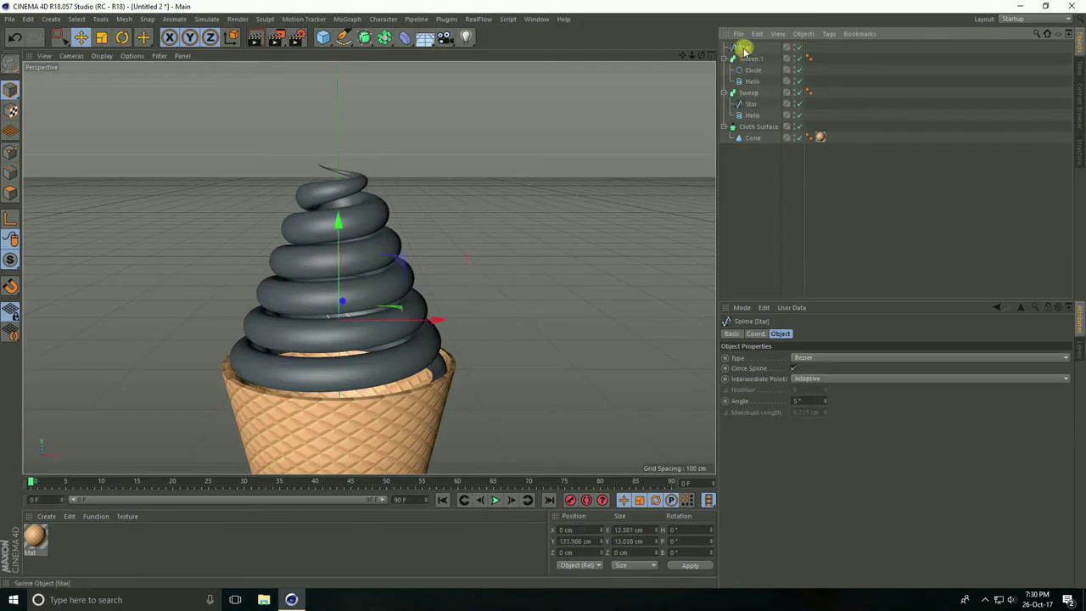
pyautogui.press('Delete')
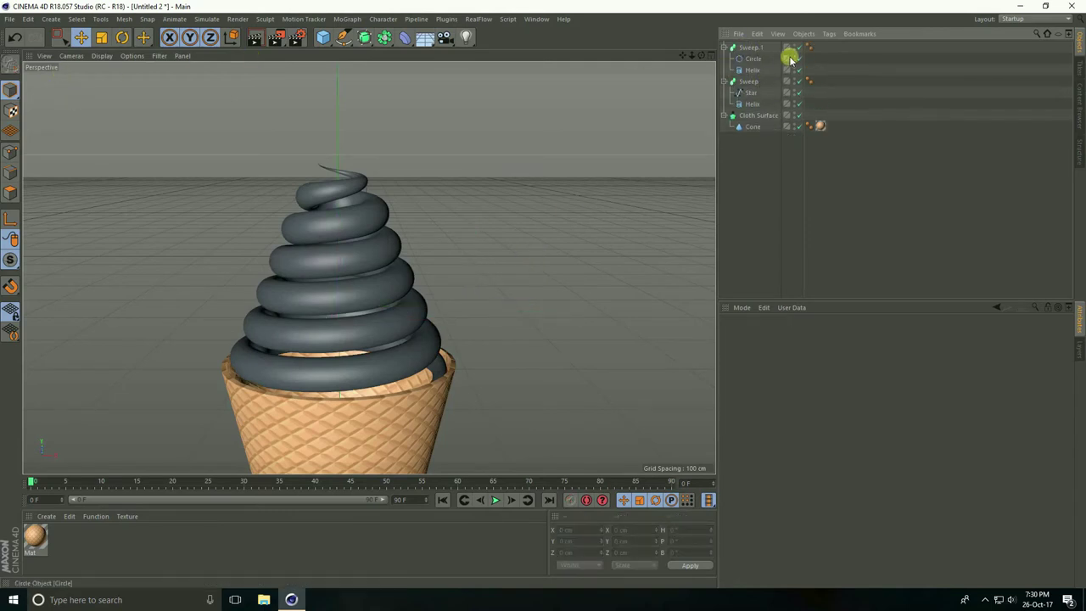
# Step: Briefly move the round swirl aside to compare, then put it back on the cone
pyautogui.click(753, 47)
pyautogui.scroll(-3, 232, 257)
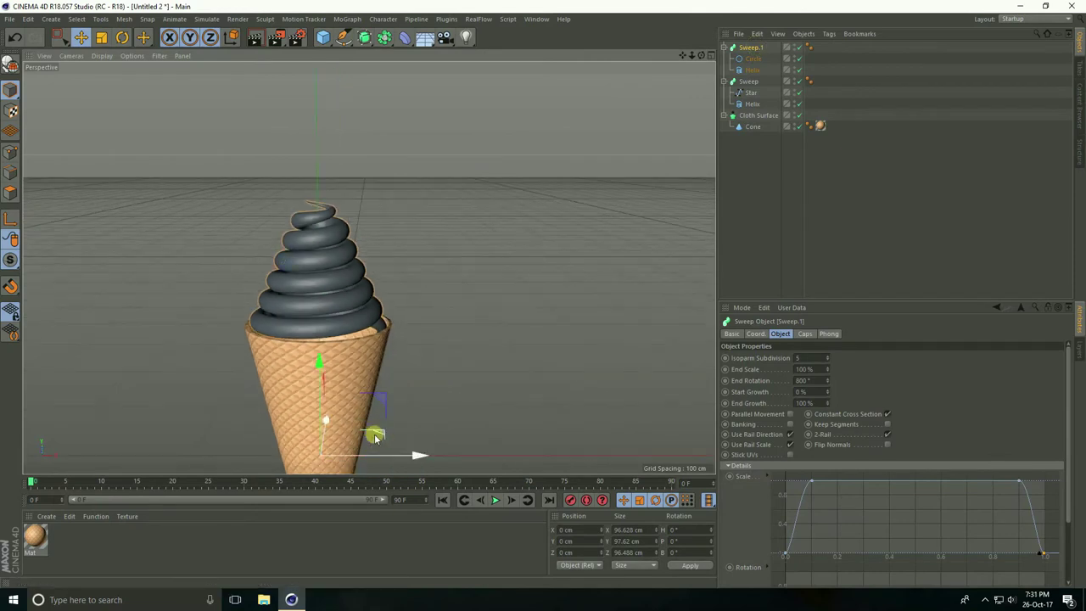
pyautogui.moveTo(419, 453); pyautogui.dragTo(550, 456)
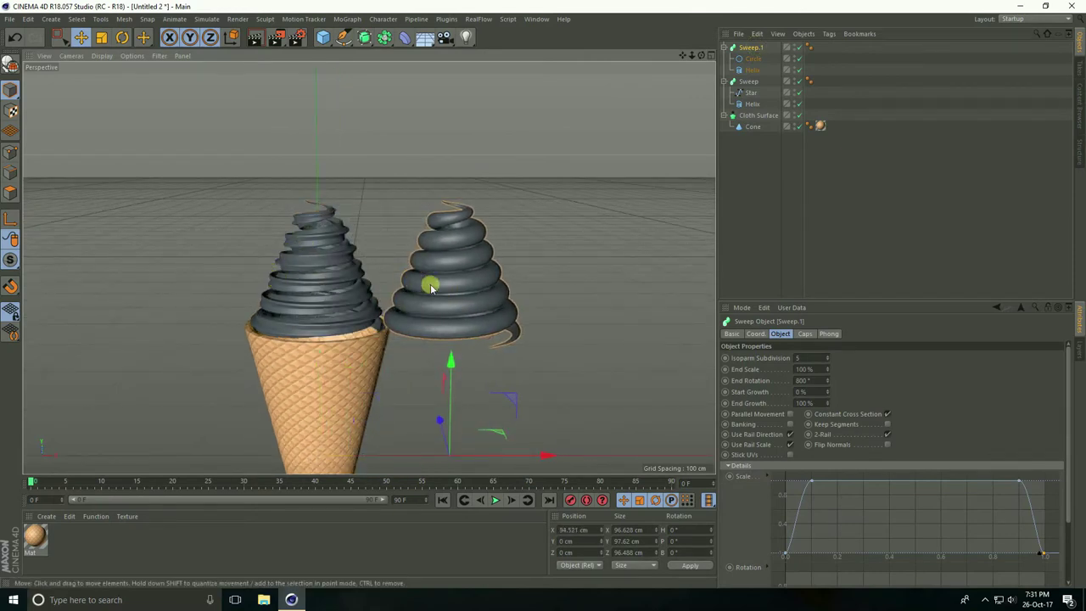
pyautogui.hotkey('ctrl', 'z')
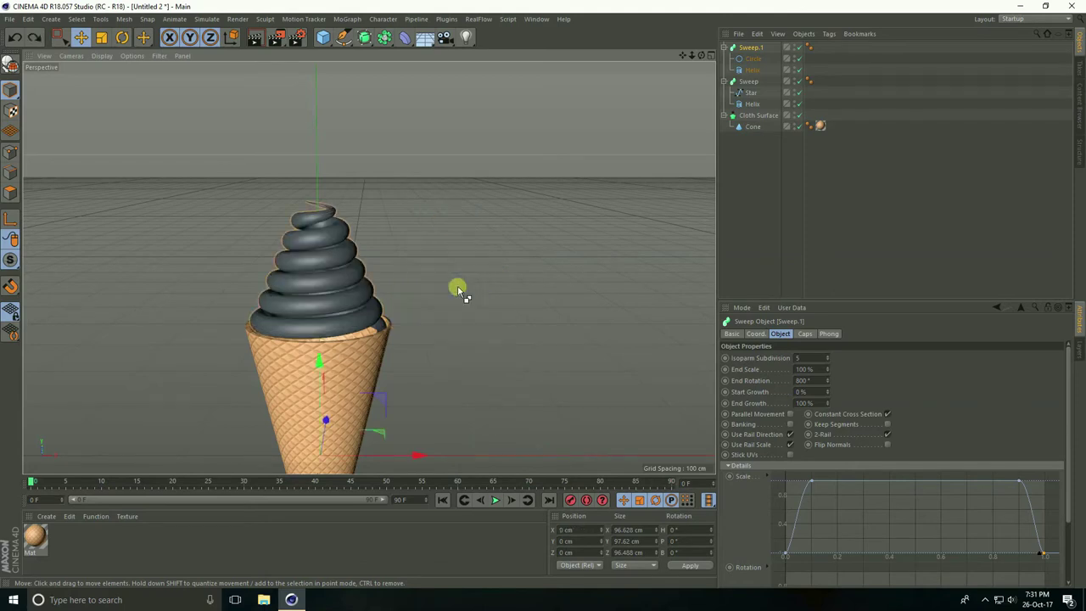
pyautogui.scroll(4, 322, 246)
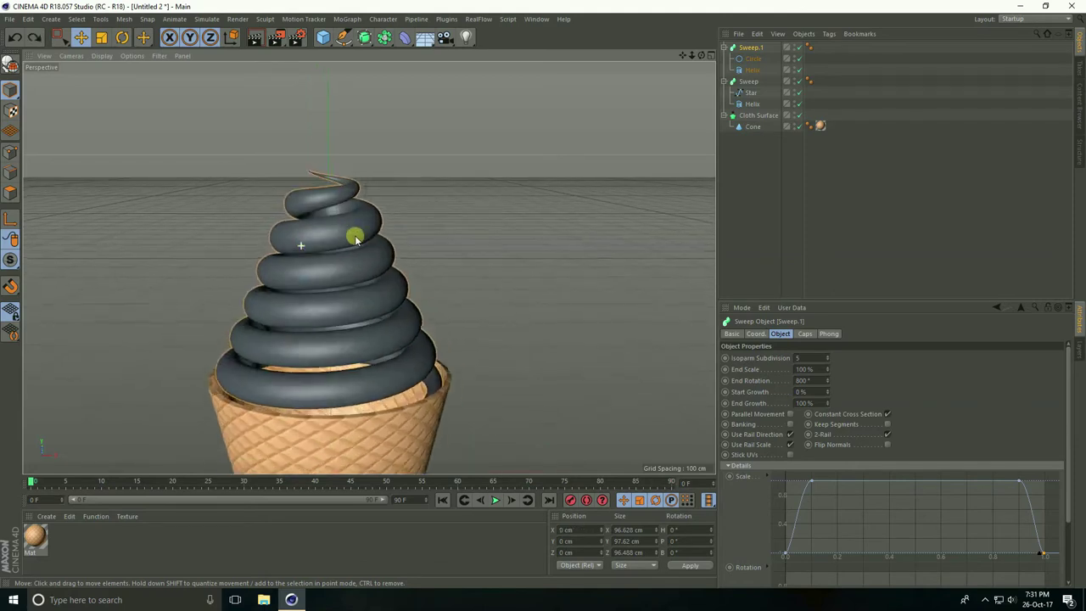
pyautogui.click(750, 72)
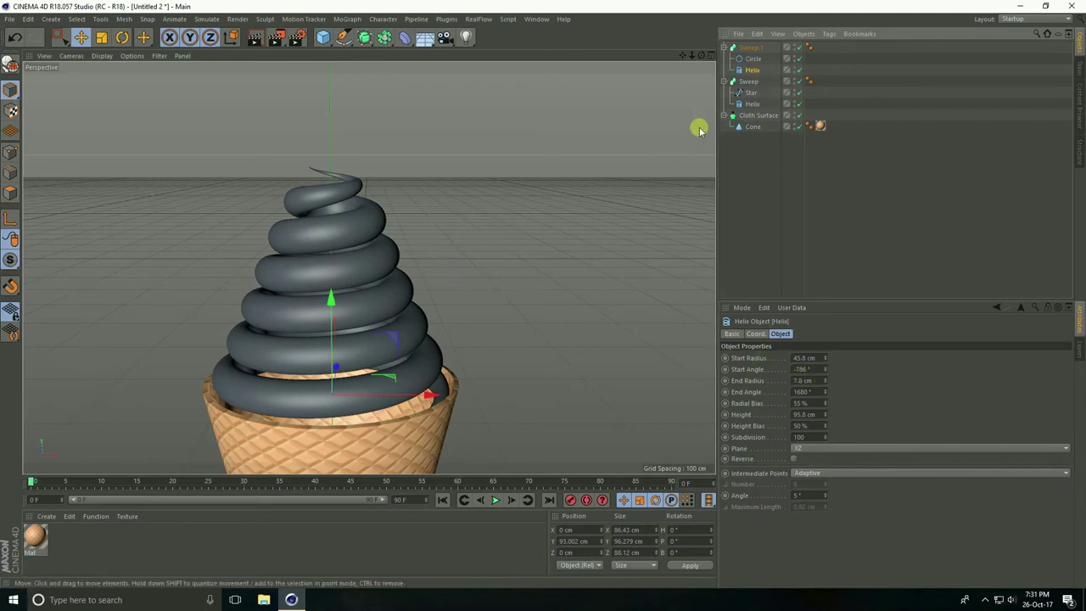
# Step: Set the copied helix to radius 41.8→4 cm, end angle 1676°, 60% radial bias, height 94.8 cm
pyautogui.click(826, 360)
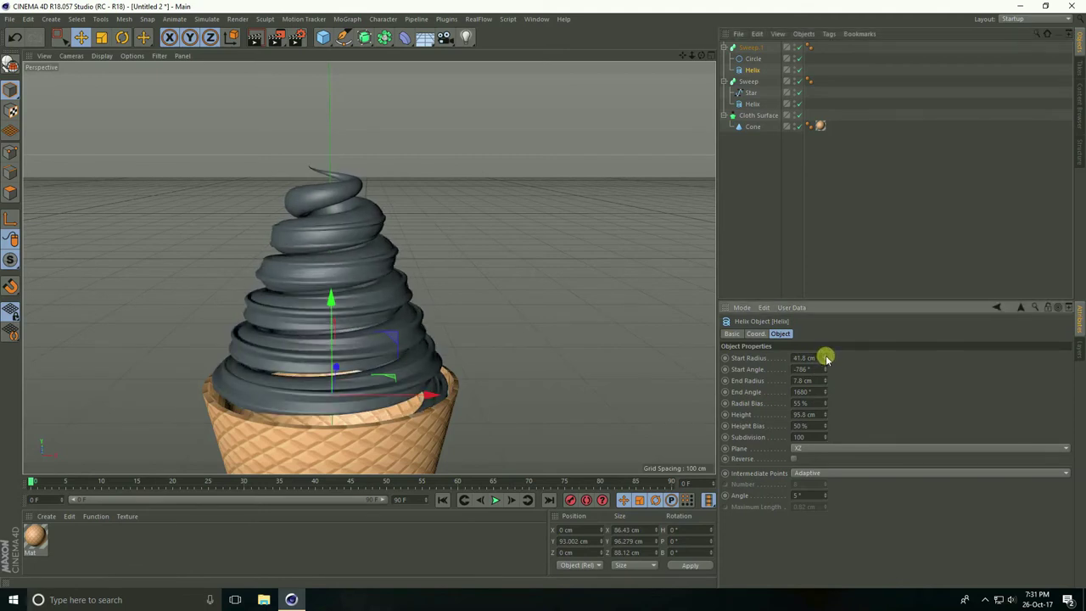
pyautogui.moveTo(823, 371); pyautogui.dragTo(824, 378)
pyautogui.click(824, 389)
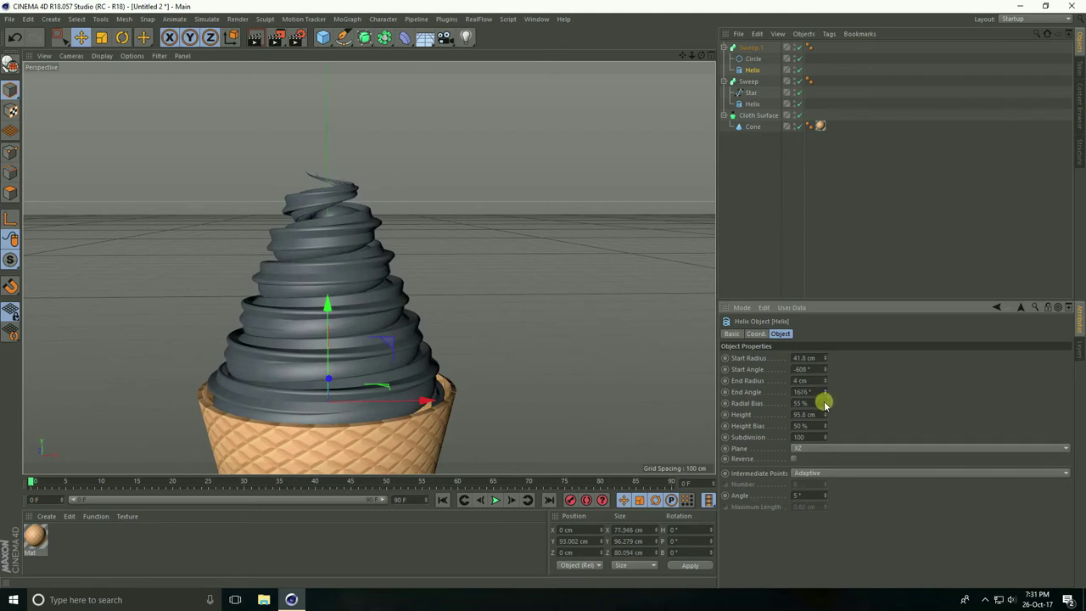
pyautogui.moveTo(824, 405); pyautogui.dragTo(824, 404)
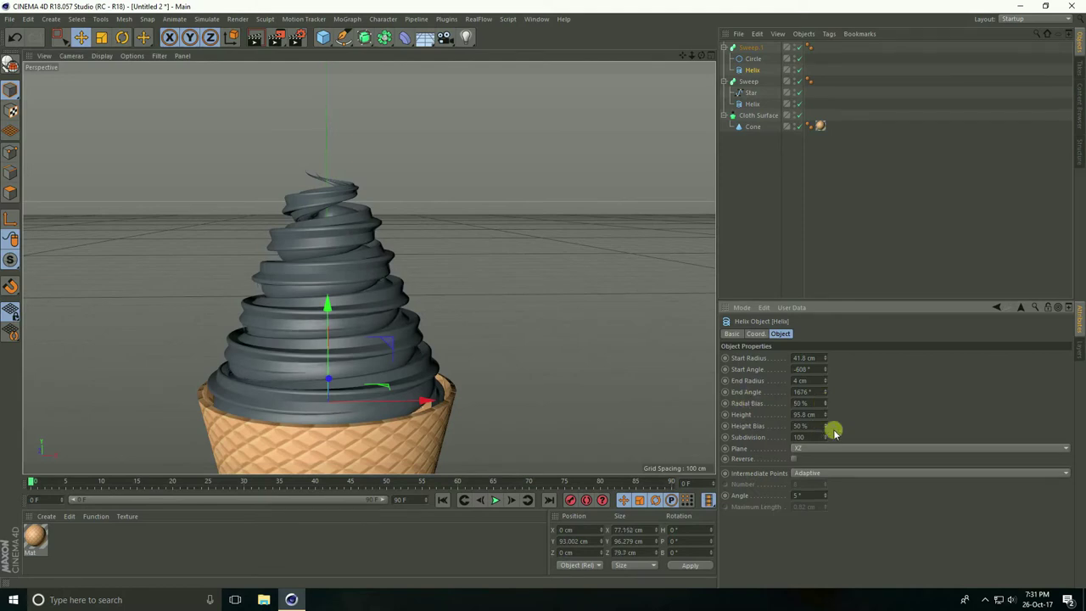
pyautogui.moveTo(827, 418); pyautogui.dragTo(825, 416)
pyautogui.moveTo(826, 416); pyautogui.dragTo(825, 415)
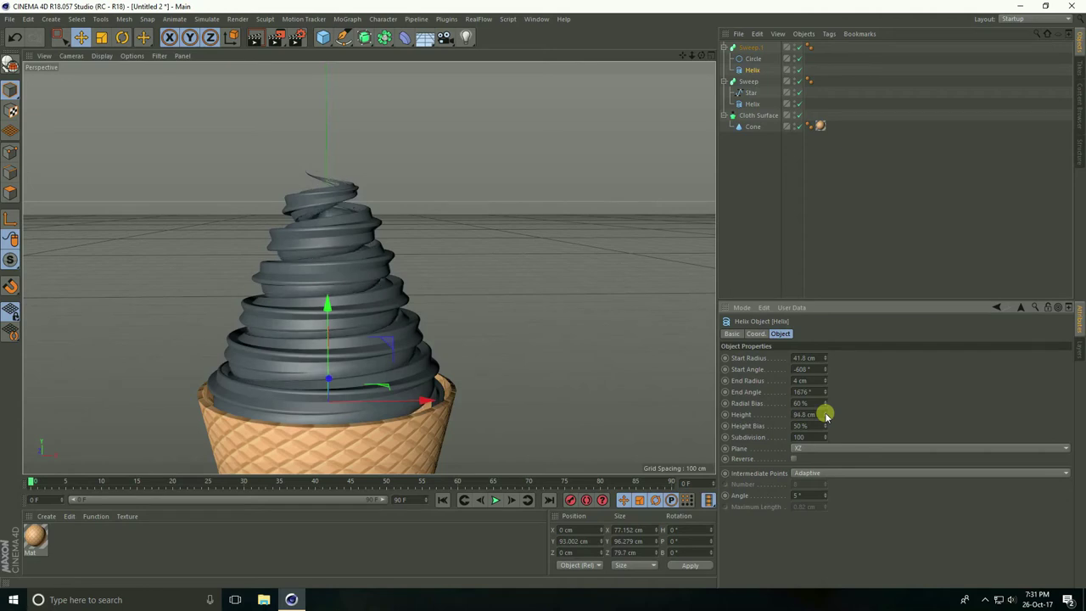
pyautogui.keyDown('alt'); pyautogui.moveTo(424, 412); pyautogui.dragTo(320, 387); pyautogui.keyUp('alt')
pyautogui.click(727, 81)
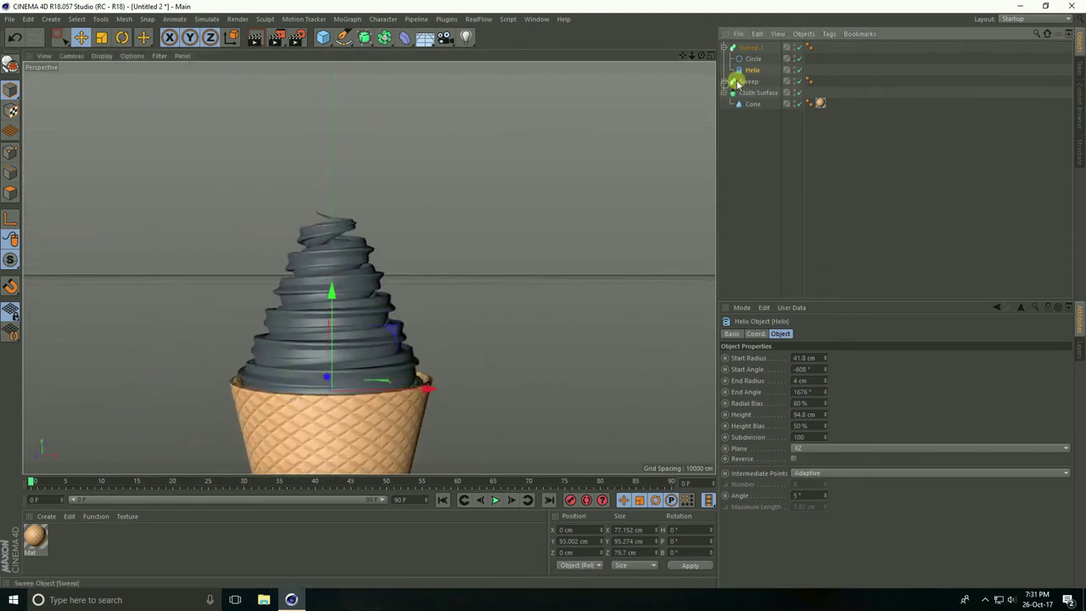
# Step: Scale Sweep and Sweep.1 down together and lower them onto the cone at Y −9.251 cm
pyautogui.click(727, 47)
pyautogui.click(748, 47)
pyautogui.keyDown('ctrl'); pyautogui.click(748, 59); pyautogui.keyUp('ctrl')
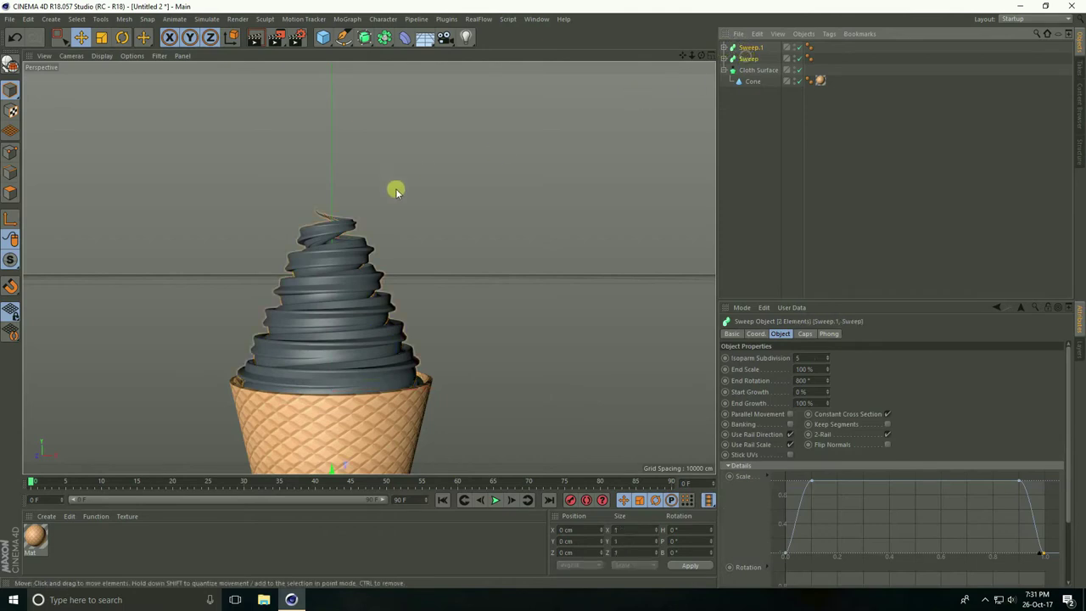
pyautogui.click(101, 36)
pyautogui.moveTo(468, 226); pyautogui.dragTo(408, 209)
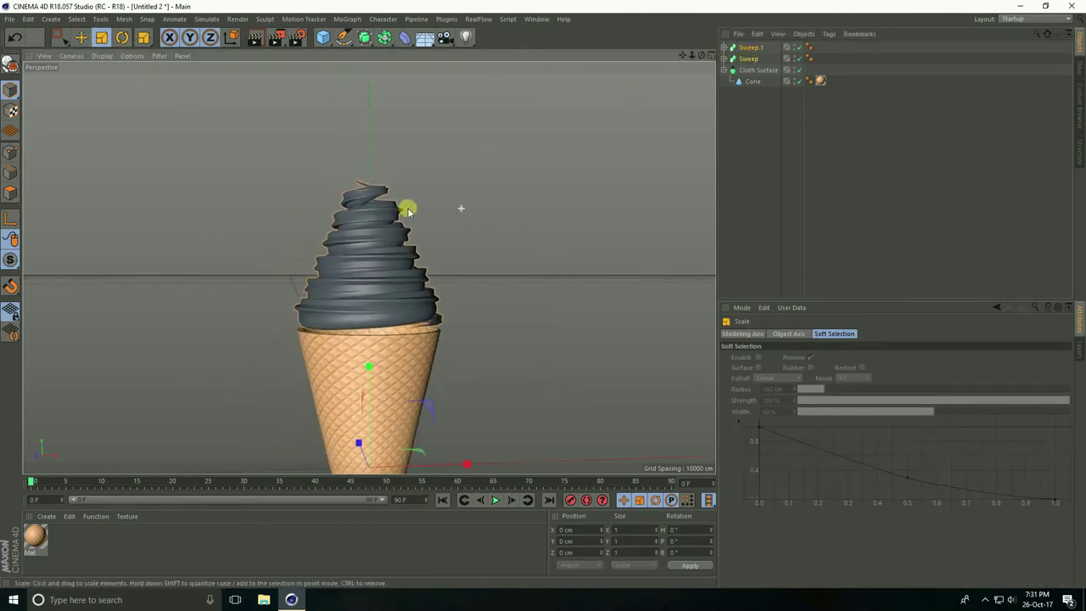
pyautogui.click(80, 37)
pyautogui.moveTo(368, 364); pyautogui.dragTo(437, 363)
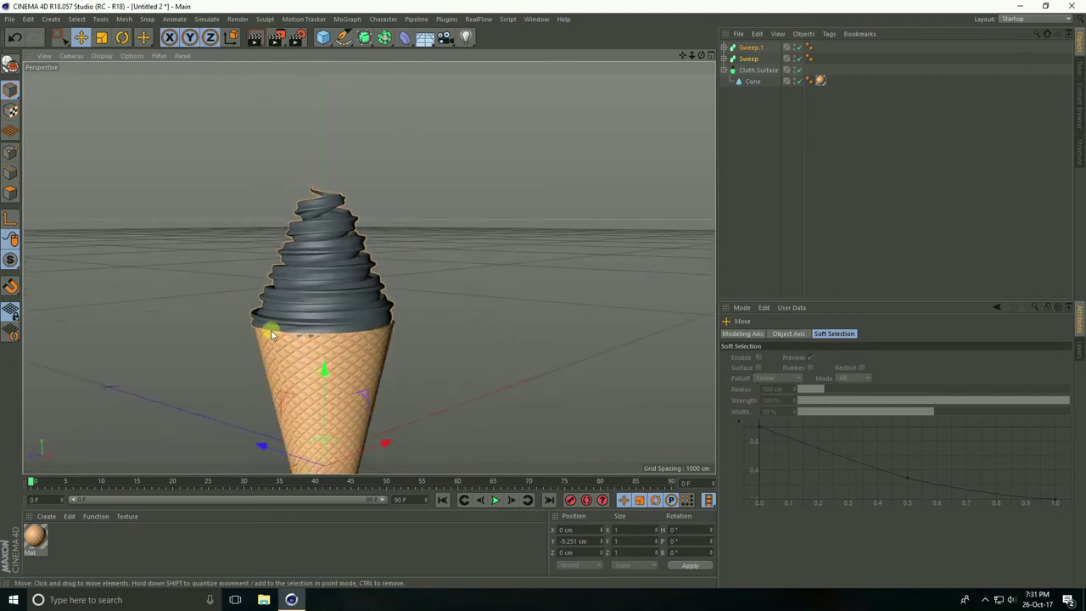
pyautogui.click(101, 39)
pyautogui.keyDown('alt'); pyautogui.moveTo(552, 238); pyautogui.dragTo(353, 286); pyautogui.keyUp('alt')
pyautogui.scroll(5, 412, 243)
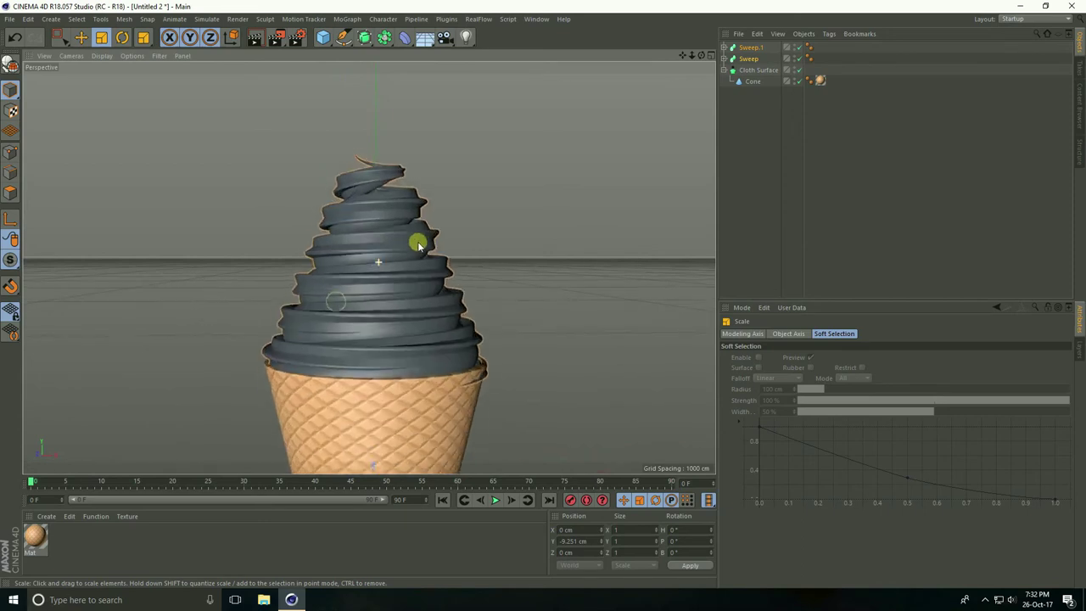
pyautogui.click(751, 59)
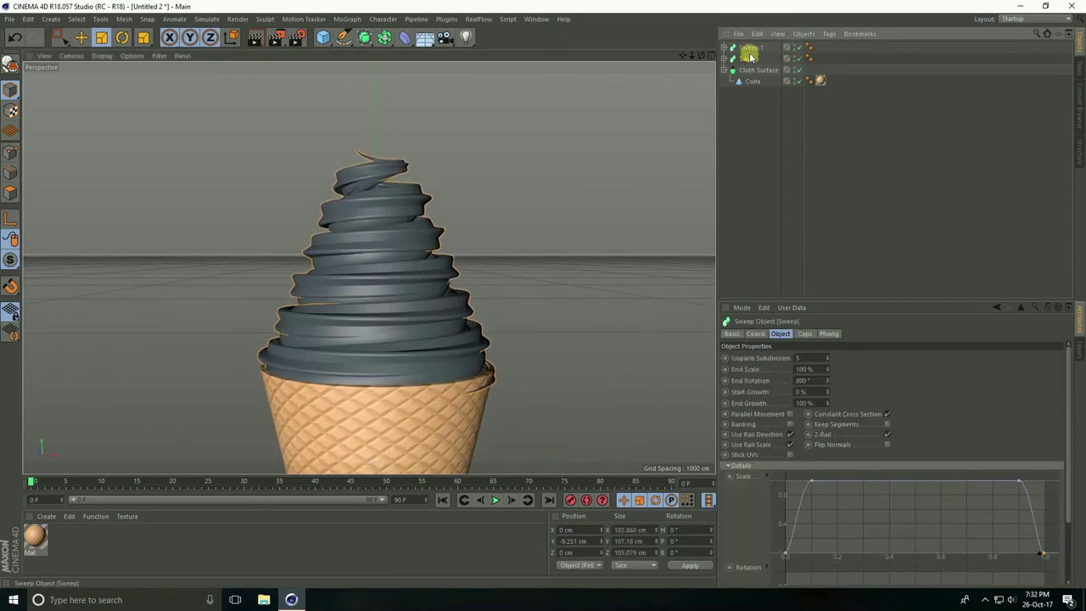
pyautogui.click(750, 47)
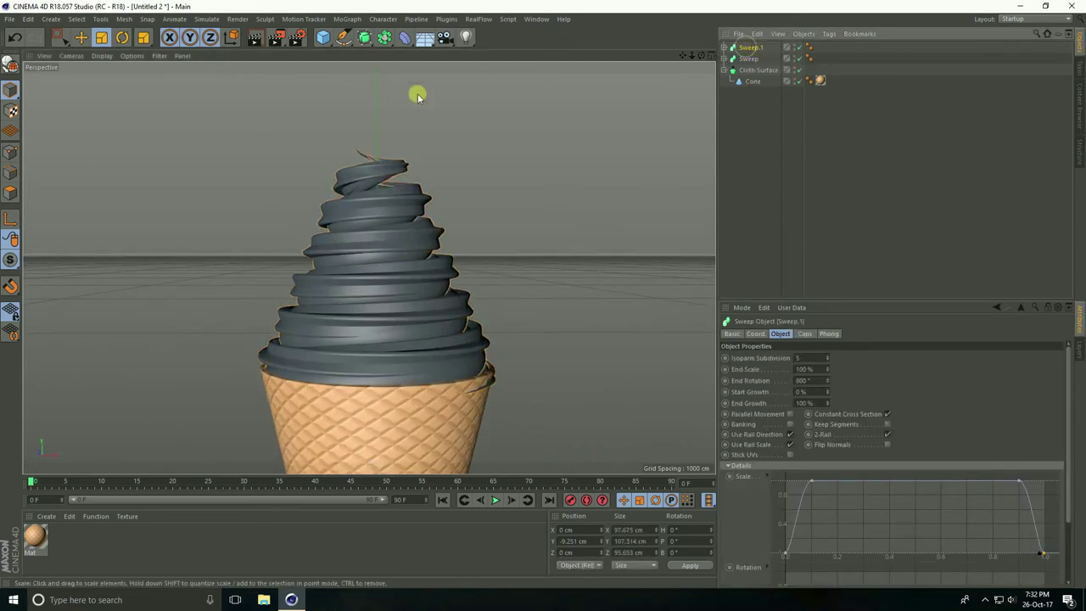
# Step: Make Sweep.1 editable, select its children and merge them with Connect Objects + Delete
pyautogui.click(11, 67)
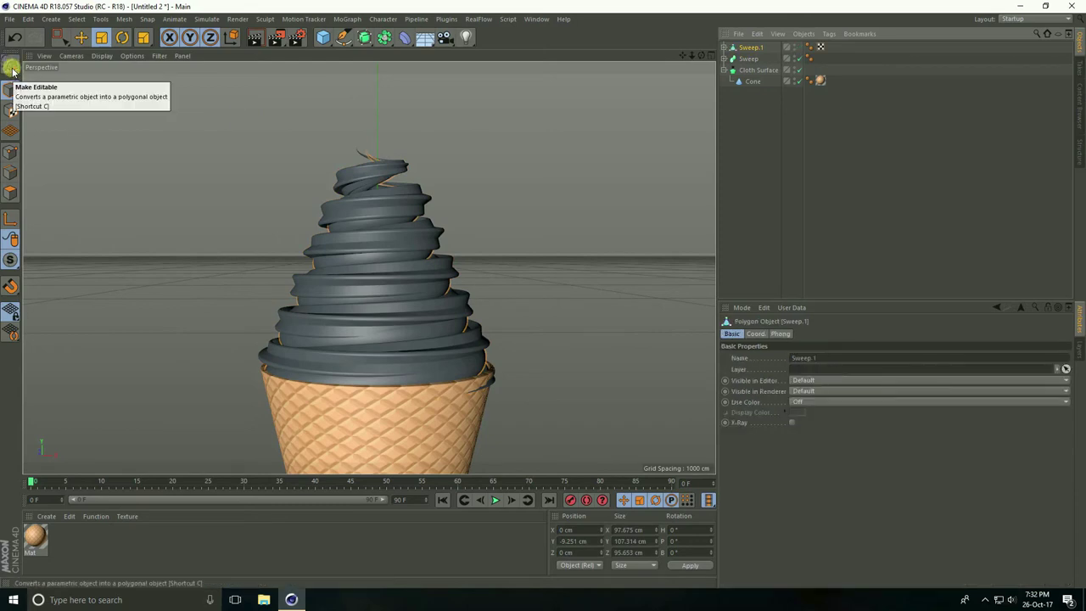
pyautogui.rightClick(747, 50)
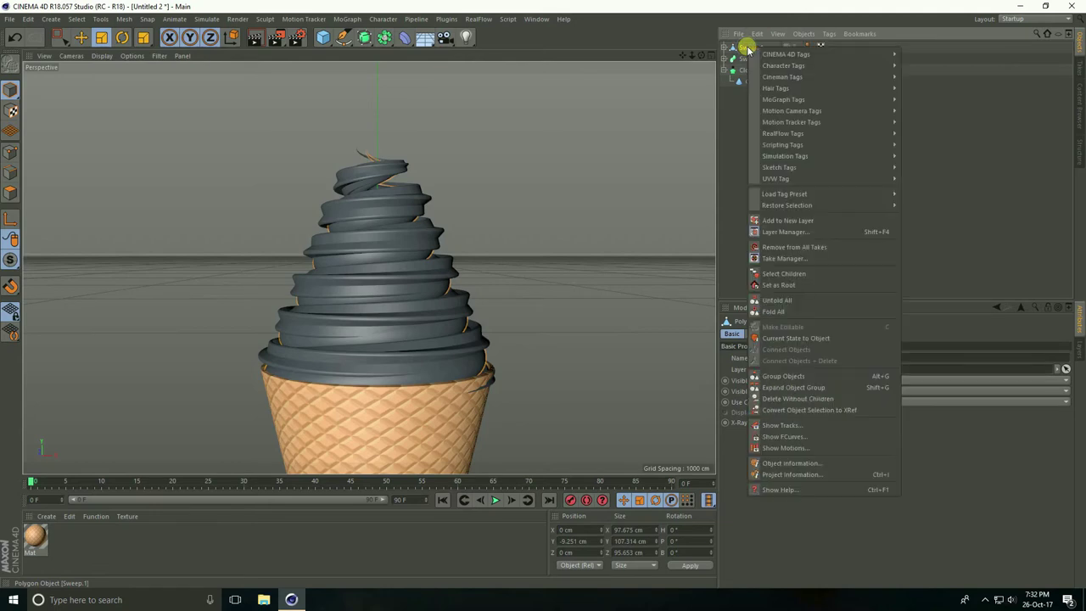
pyautogui.click(788, 274)
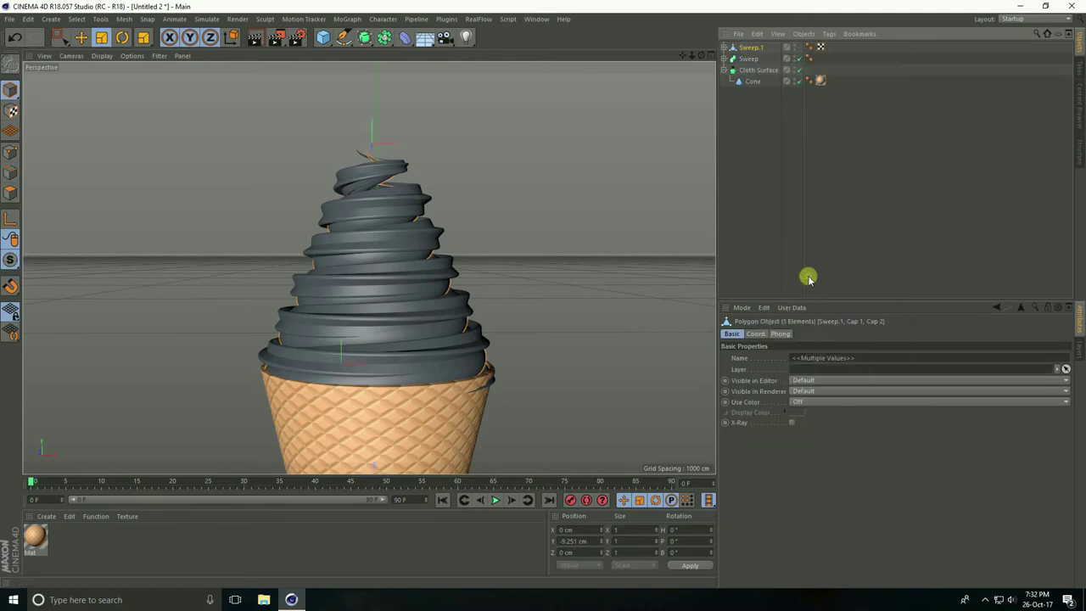
pyautogui.rightClick(745, 49)
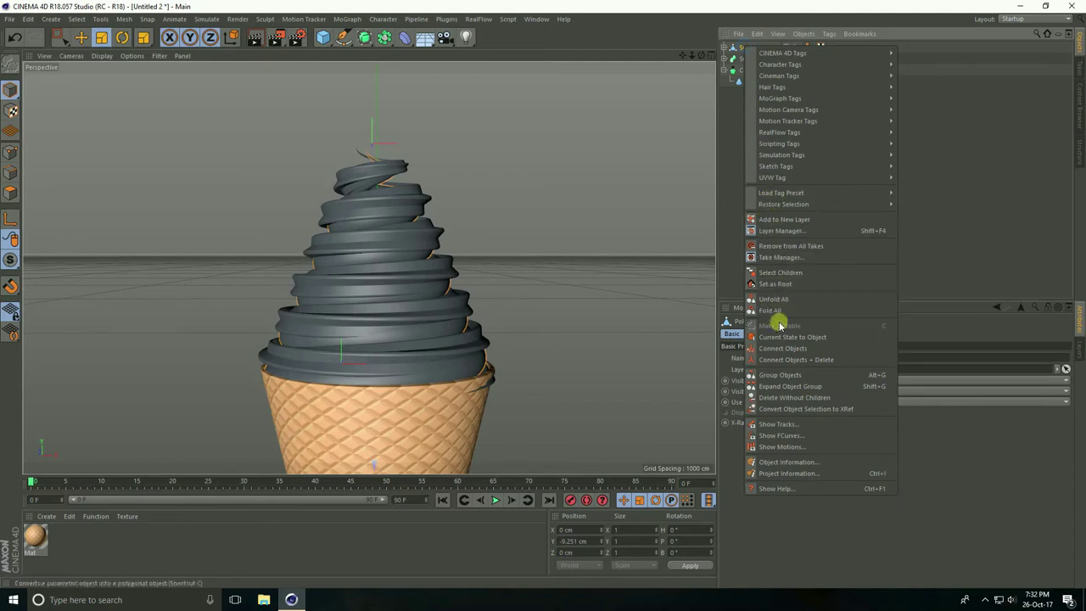
pyautogui.click(837, 361)
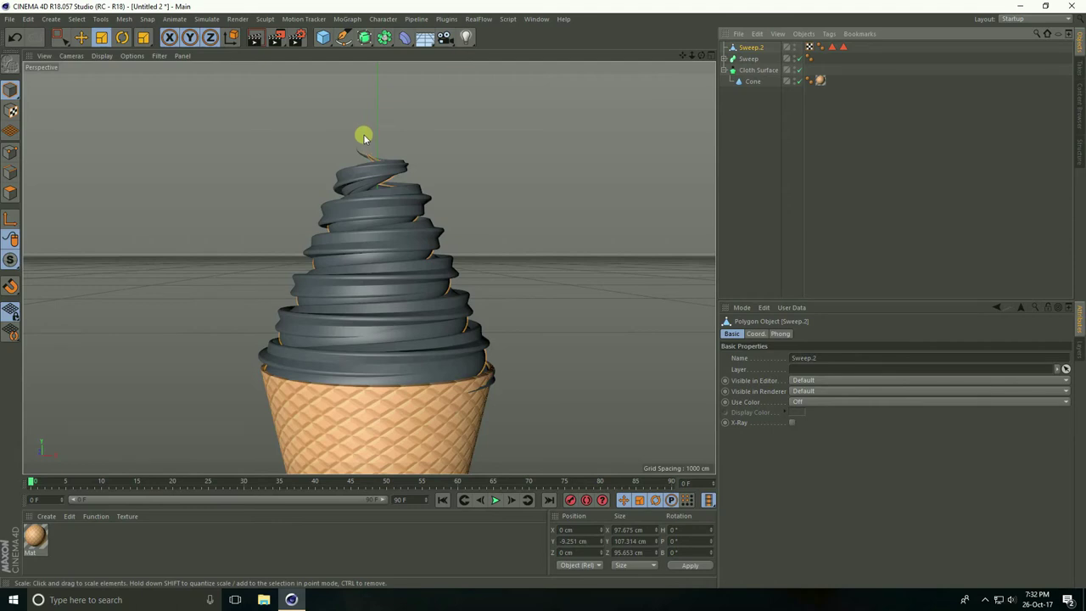
# Step: Add a small Sphere with radius set to 4 and move it up beside the swirl at X 47.45, Y 136.431 cm
pyautogui.click(322, 38)
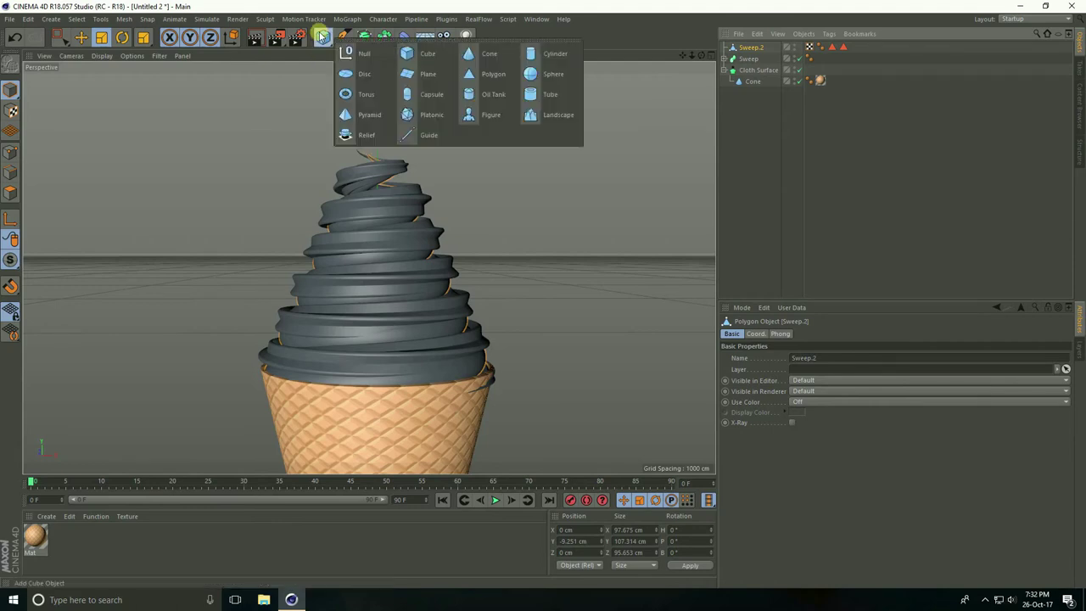
pyautogui.click(554, 75)
pyautogui.scroll(-2, 364, 213)
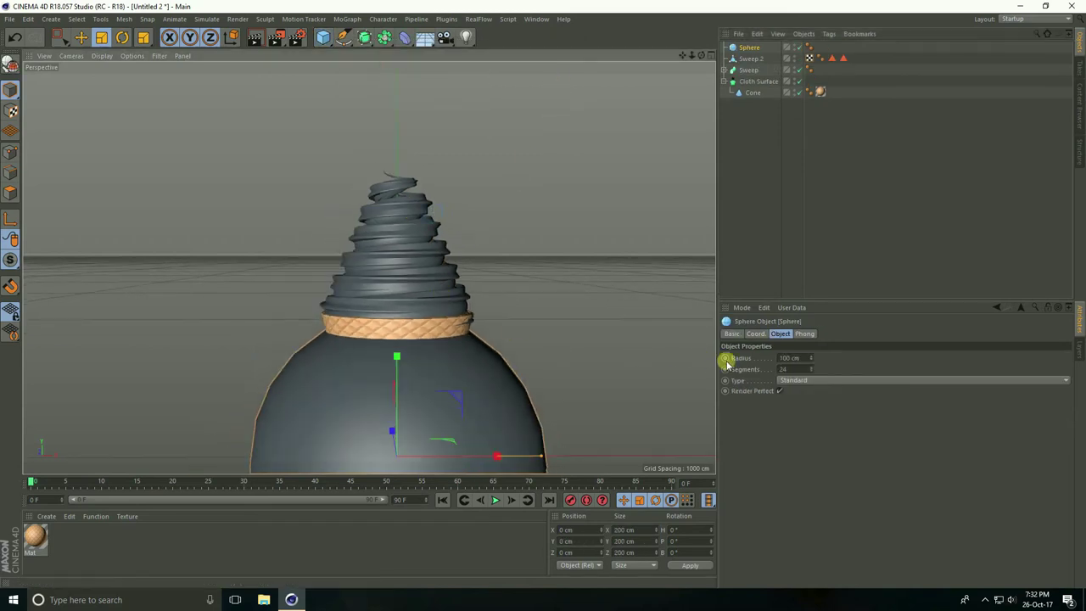
pyautogui.click(800, 358)
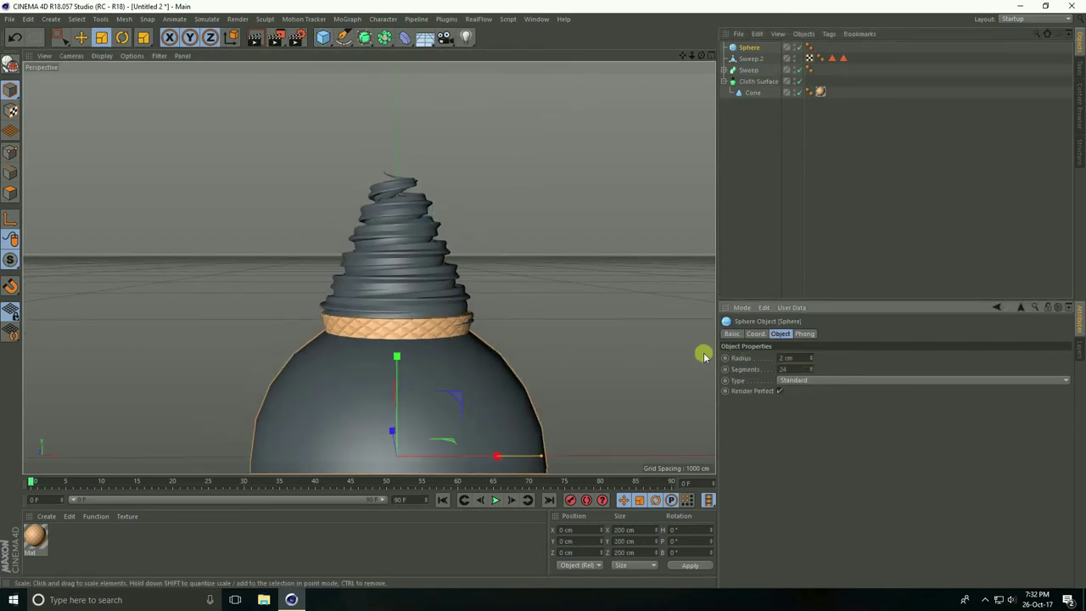
pyautogui.write('4')
pyautogui.press('Return')
pyautogui.click(80, 38)
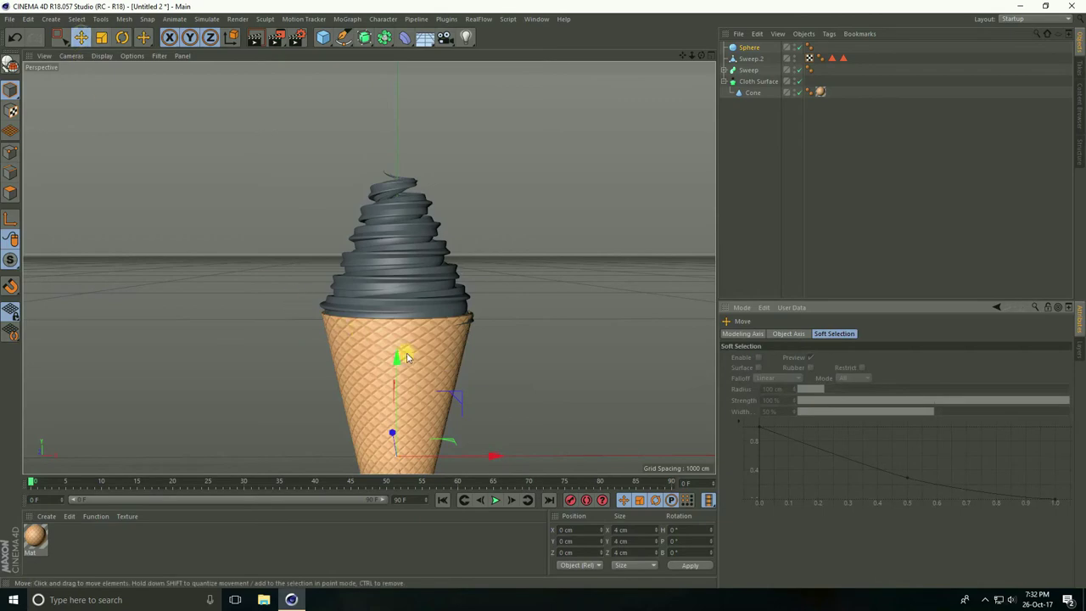
pyautogui.moveTo(404, 354); pyautogui.dragTo(379, 167)
pyautogui.moveTo(521, 248); pyautogui.dragTo(557, 261)
pyautogui.scroll(5, 478, 257)
pyautogui.scroll(-5, 459, 324)
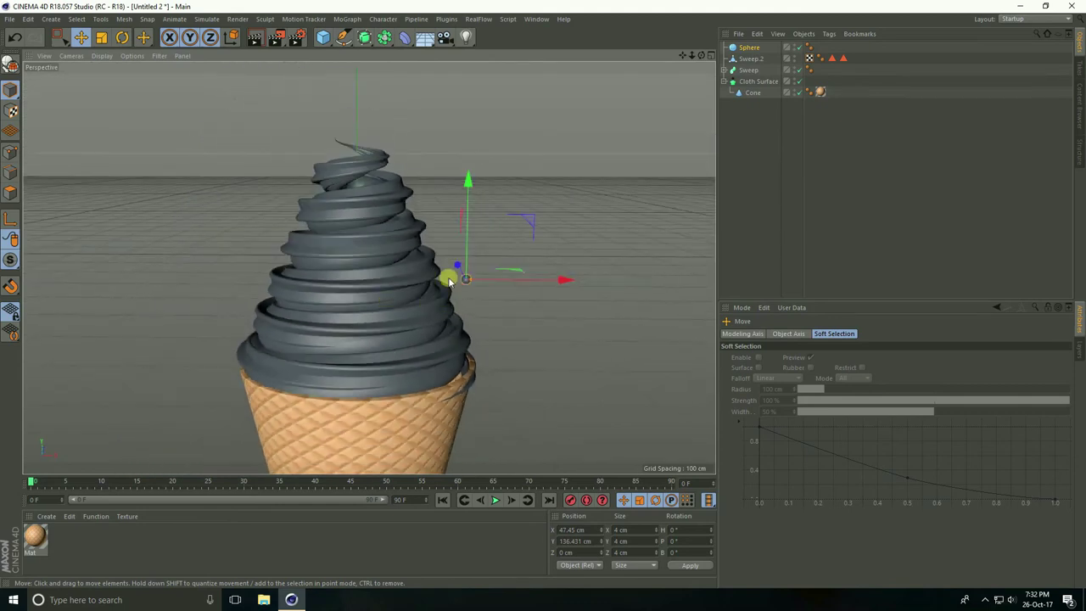
pyautogui.click(347, 19)
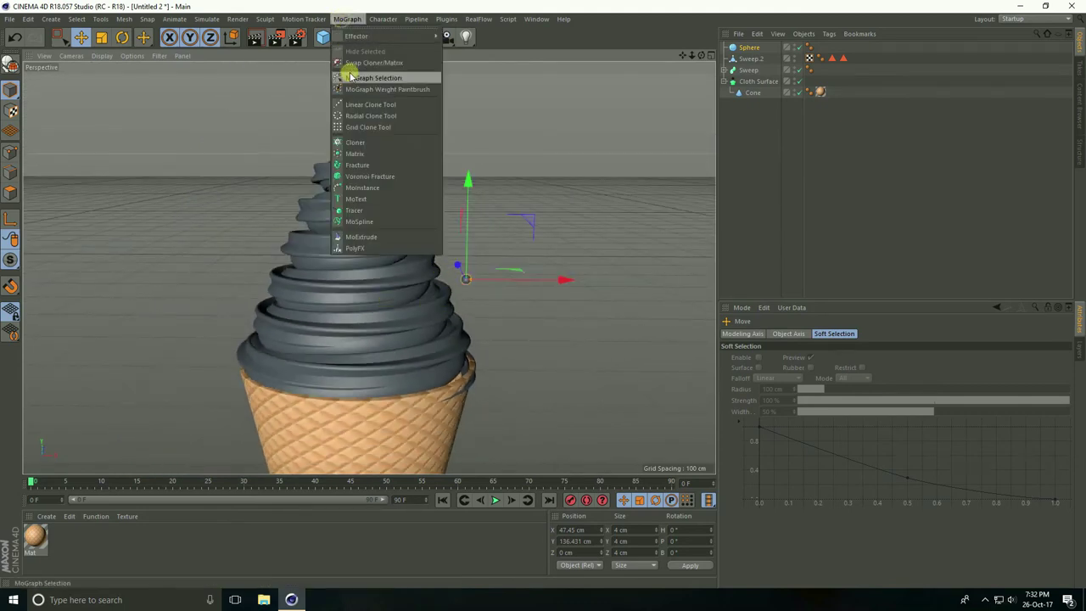
# Step: Create a Cloner holding the Sphere in Object mode, with Sweep.2 as its target object
pyautogui.click(356, 143)
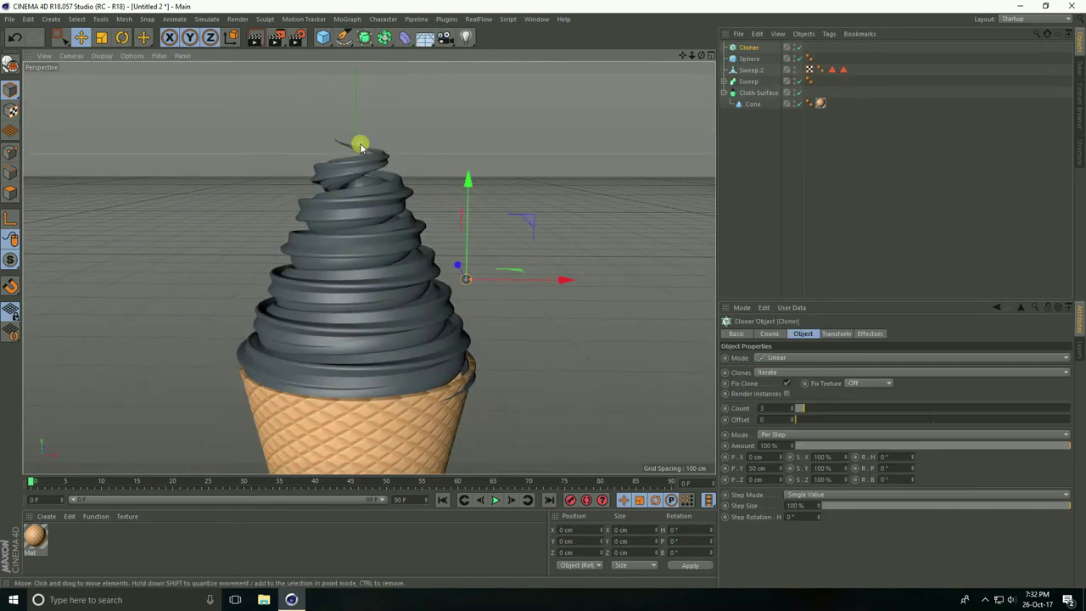
pyautogui.click(748, 60)
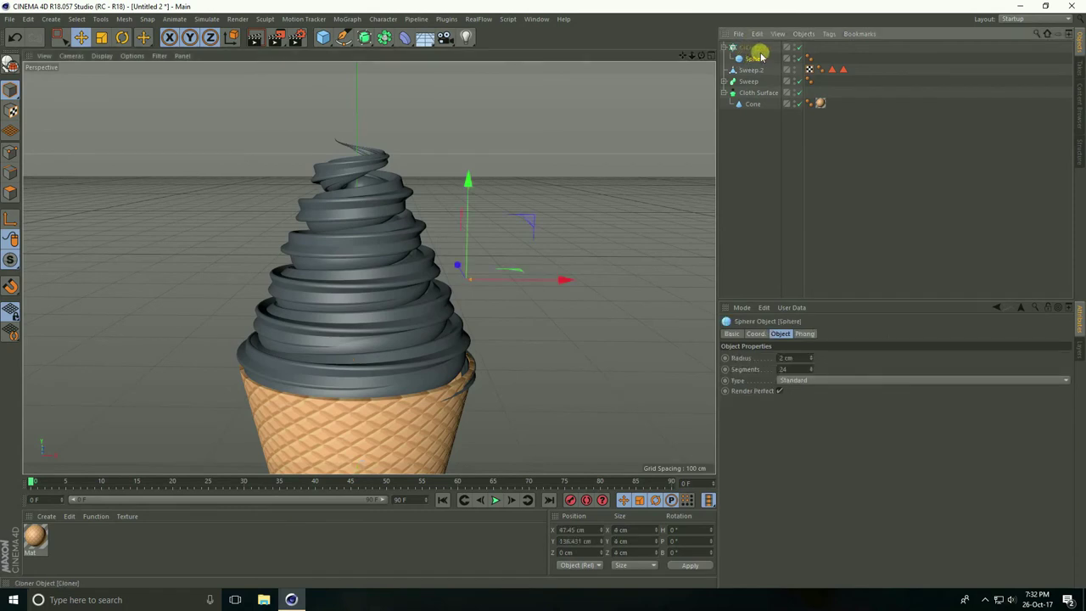
pyautogui.click(750, 48)
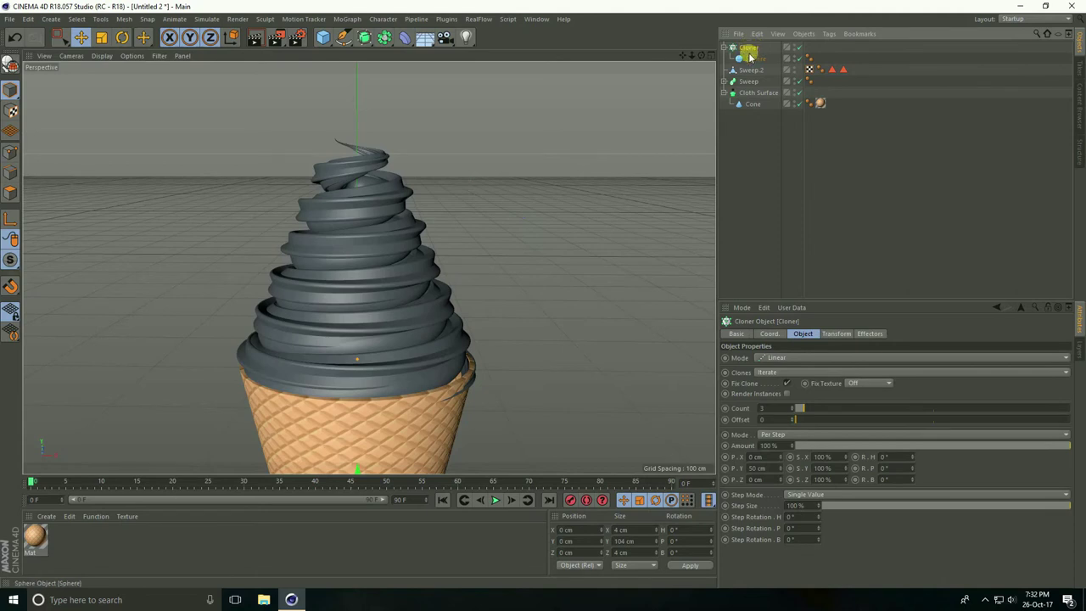
pyautogui.click(773, 360)
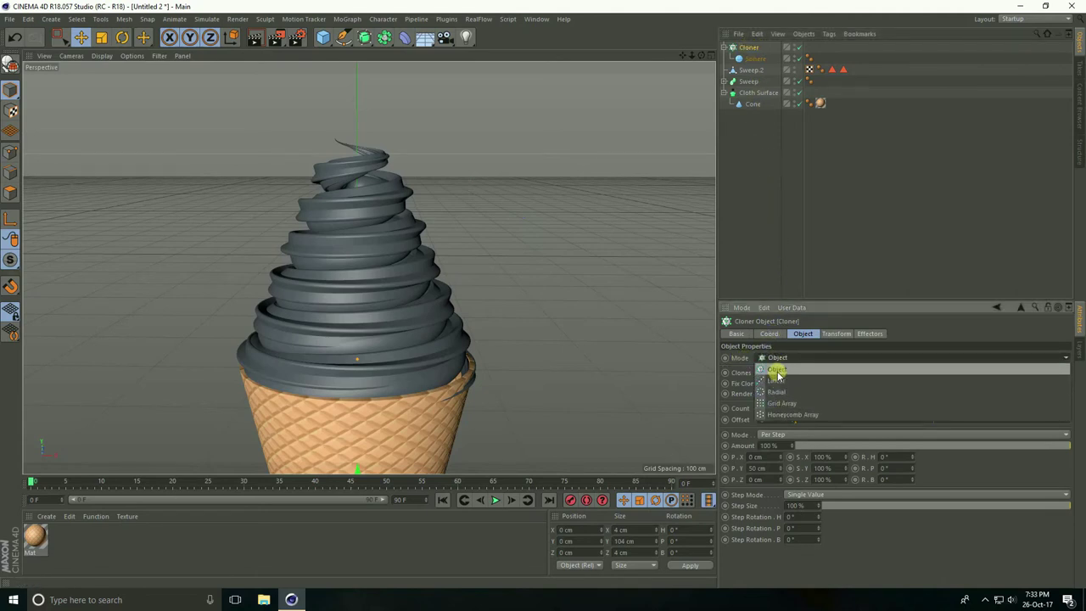
pyautogui.click(777, 371)
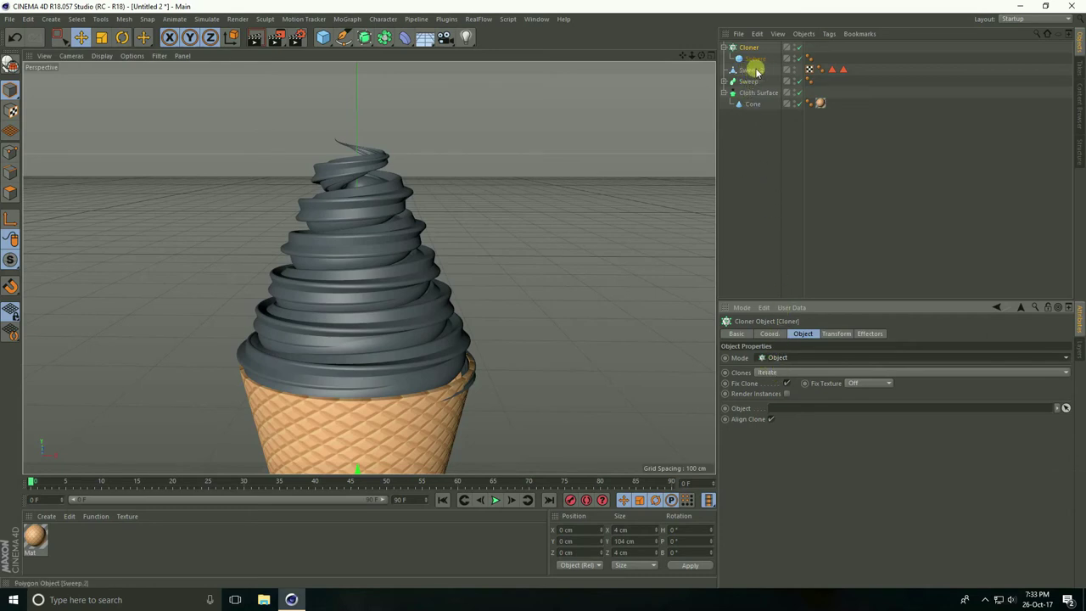
pyautogui.moveTo(751, 72); pyautogui.dragTo(803, 322)
pyautogui.moveTo(791, 387); pyautogui.dragTo(789, 410)
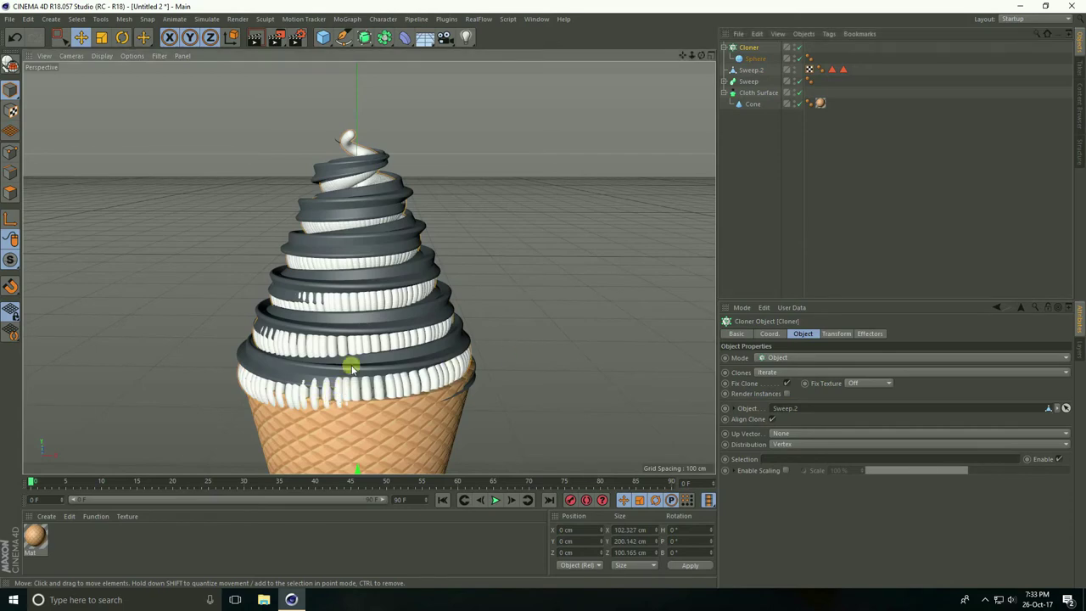
# Step: Set the Cloner's distribution to Surface with a count of 1000 clones
pyautogui.keyDown('alt'); pyautogui.moveTo(364, 301); pyautogui.dragTo(362, 305); pyautogui.keyUp('alt')
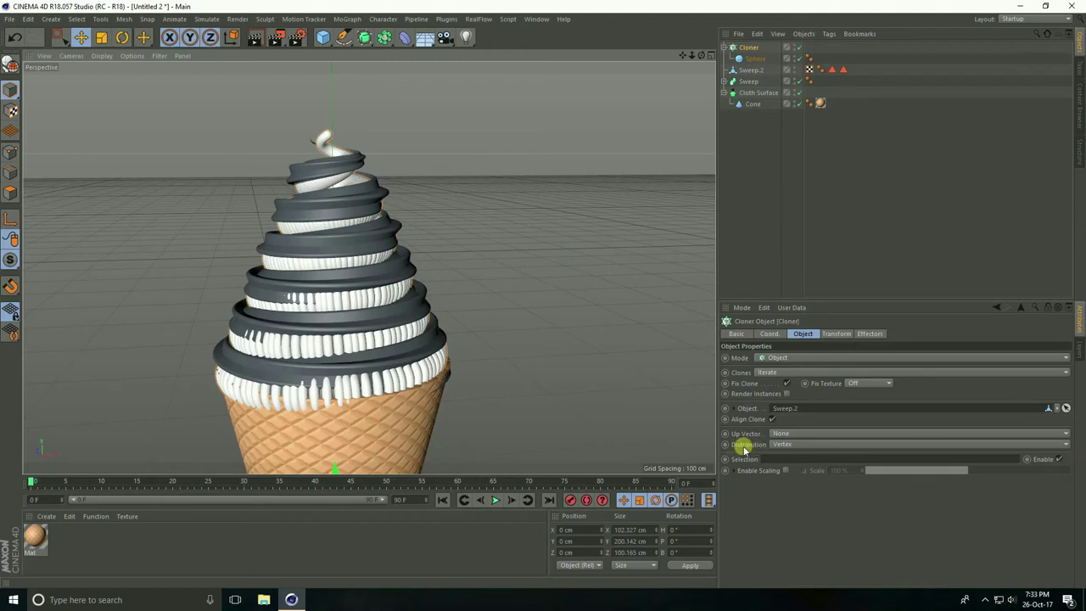
pyautogui.click(780, 444)
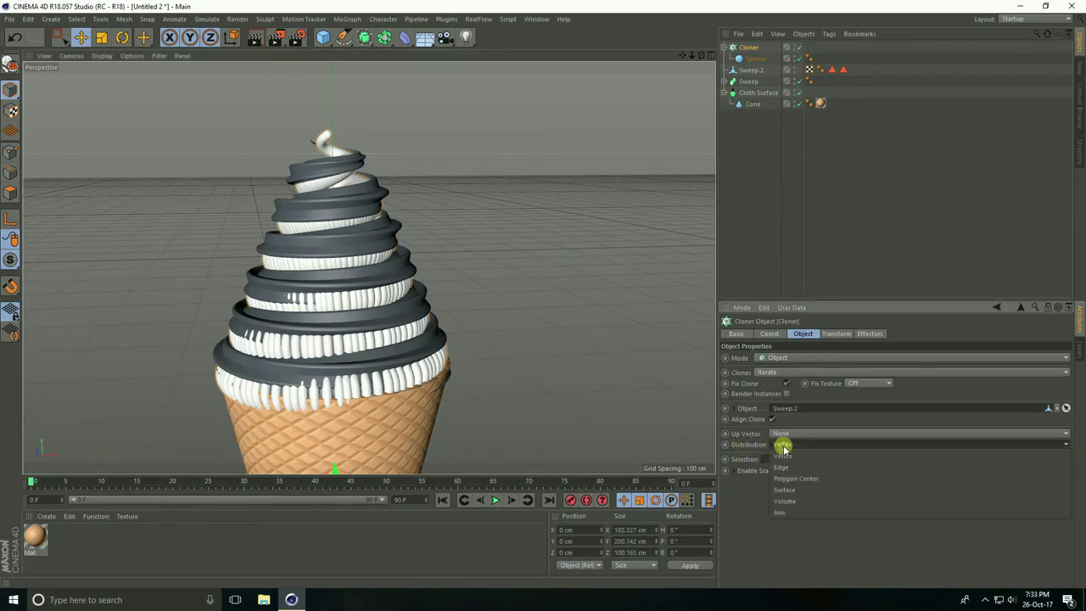
pyautogui.click(803, 491)
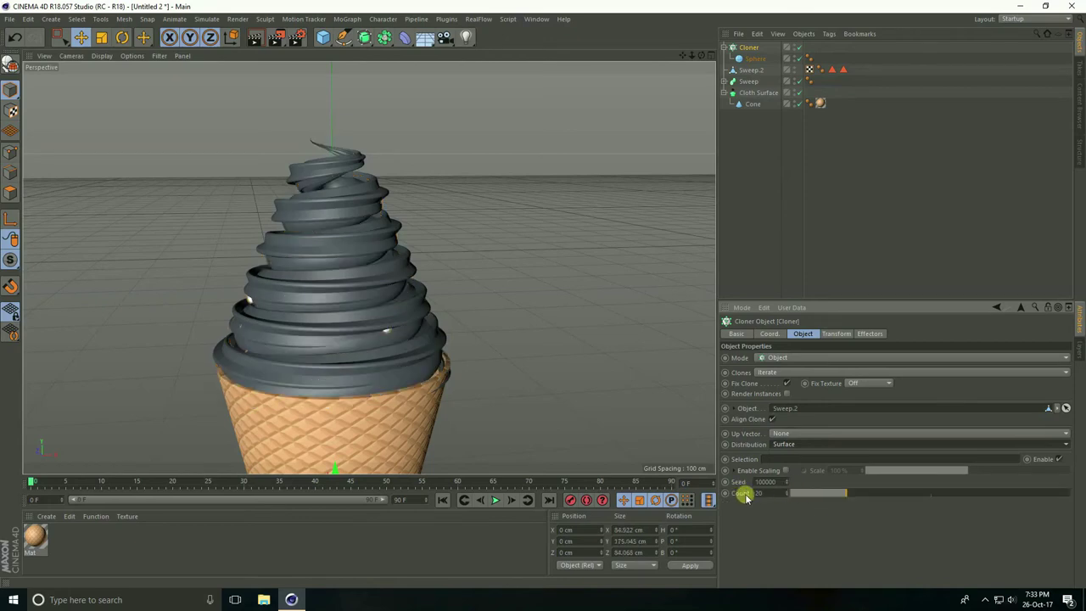
pyautogui.click(768, 494)
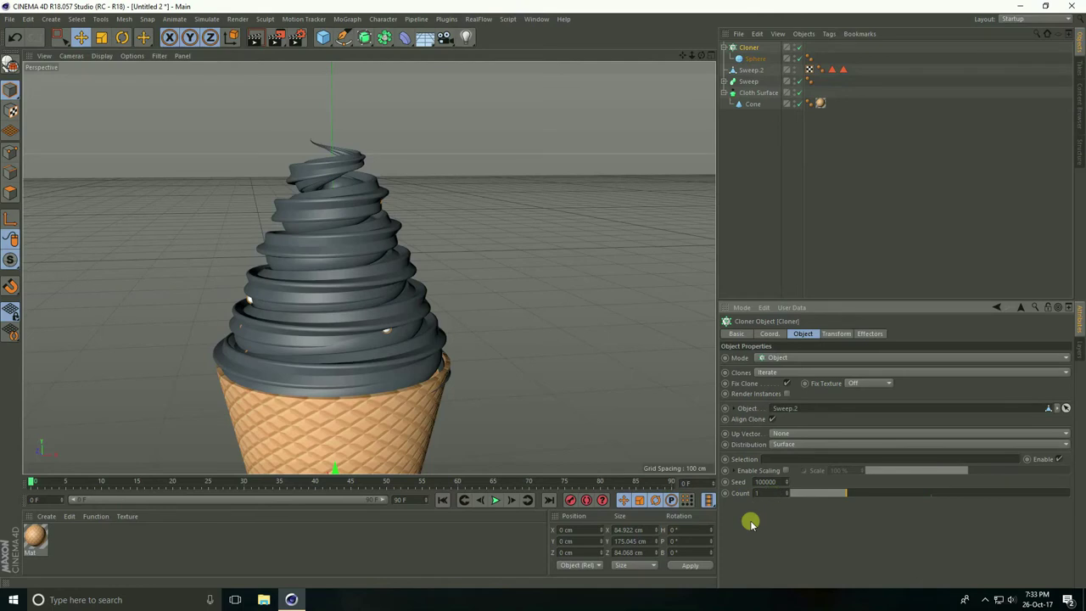
pyautogui.press('Return')
pyautogui.keyDown('alt'); pyautogui.moveTo(315, 383); pyautogui.dragTo(330, 358); pyautogui.keyUp('alt')
pyautogui.click(301, 356)
pyautogui.moveTo(235, 335)
pyautogui.keyDown('alt'); pyautogui.mouseDown()
pyautogui.moveTo(240, 300)
pyautogui.moveTo(230, 326)
pyautogui.mouseUp(); pyautogui.keyUp('alt')
pyautogui.moveTo(686, 53)
pyautogui.mouseDown()
pyautogui.moveTo(546, 293)
pyautogui.moveTo(687, 53)
pyautogui.mouseUp()
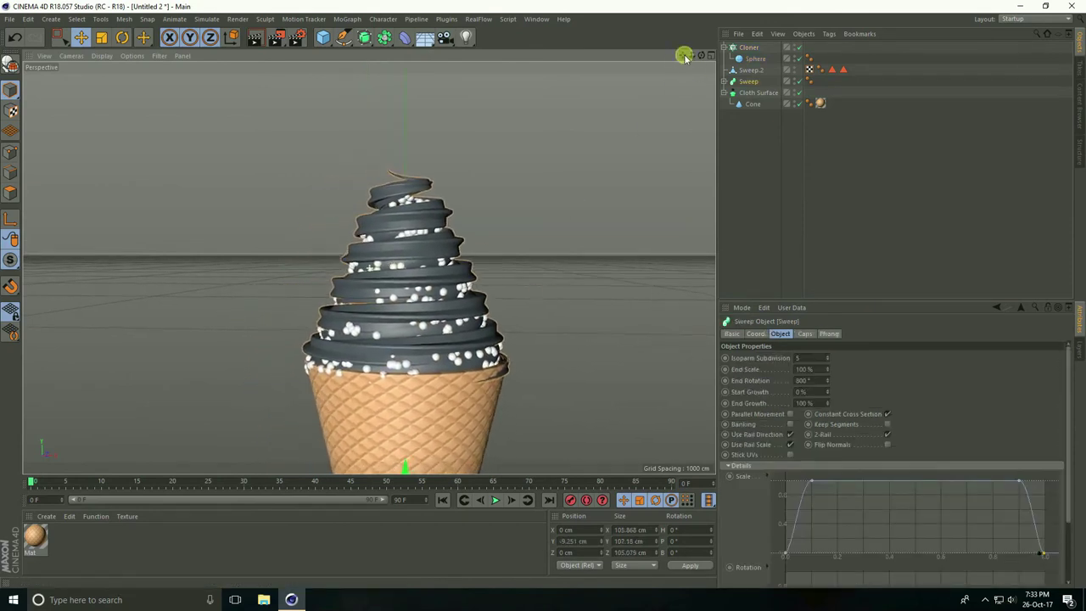
# Step: Create a white material (value 100%) and apply it to Sweep.2
pyautogui.click(45, 516)
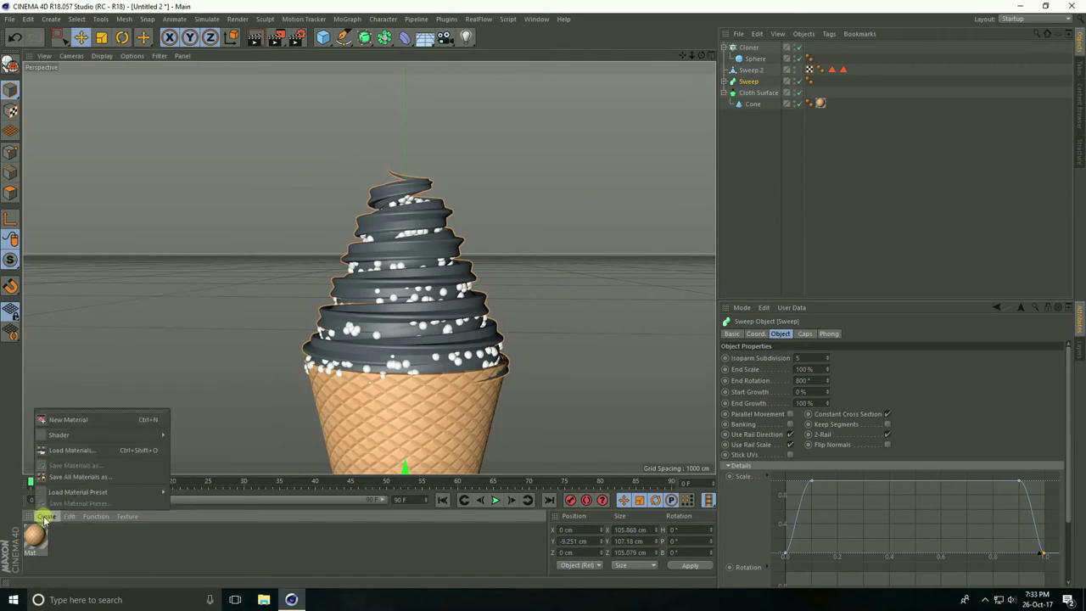
pyautogui.click(55, 419)
pyautogui.doubleClick(34, 540)
pyautogui.click(189, 198)
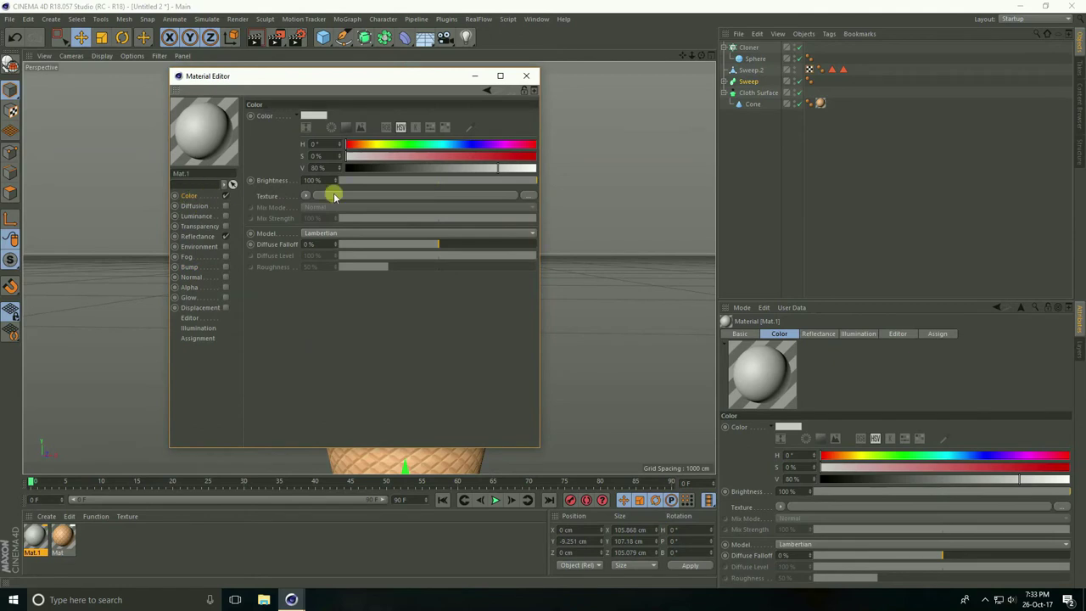
pyautogui.moveTo(510, 169); pyautogui.dragTo(548, 167)
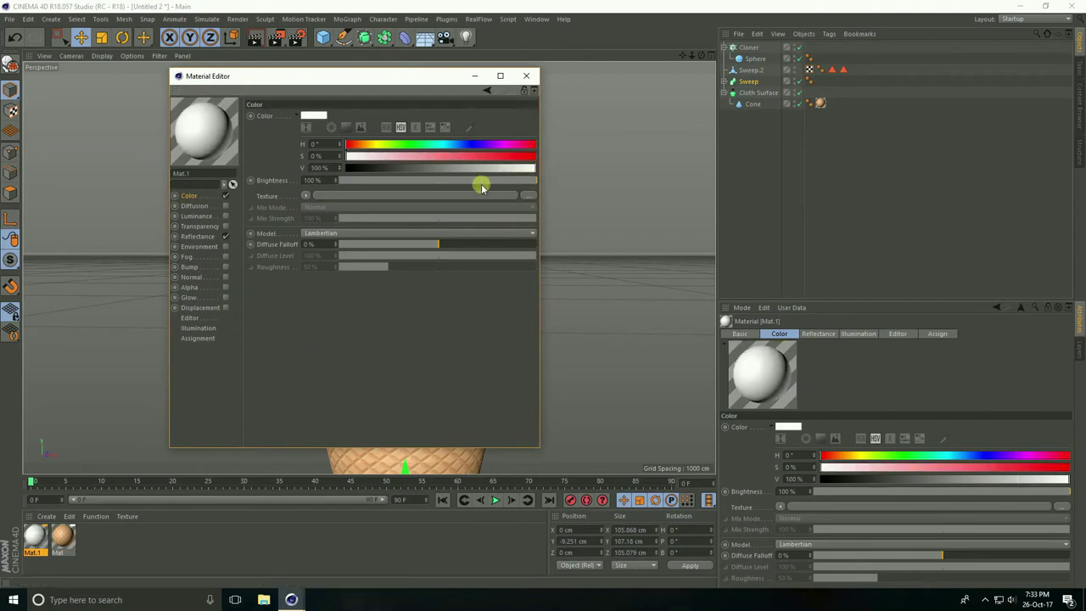
pyautogui.click(526, 76)
pyautogui.moveTo(505, 236); pyautogui.dragTo(750, 72)
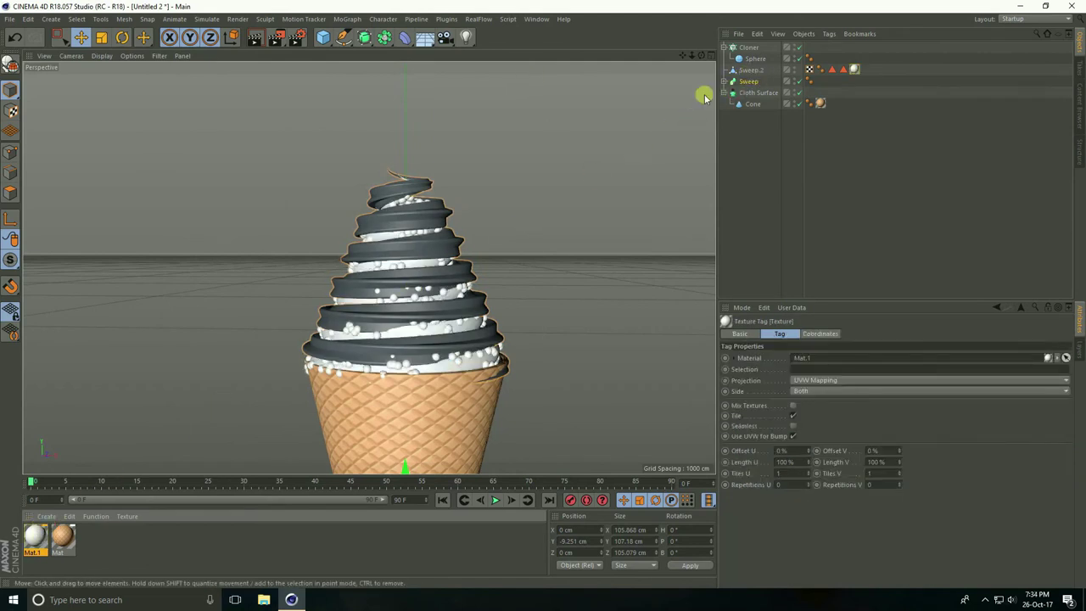
# Step: Create a blue Mat.2 with H 200°, S 100%, V 100% and apply it to Sweep
pyautogui.click(46, 516)
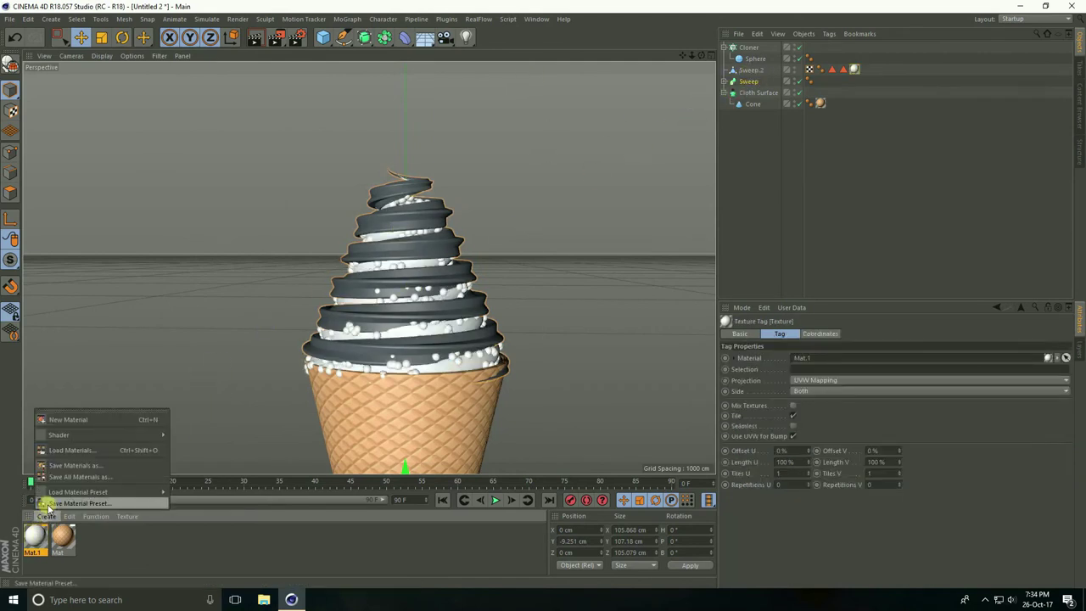
pyautogui.click(88, 420)
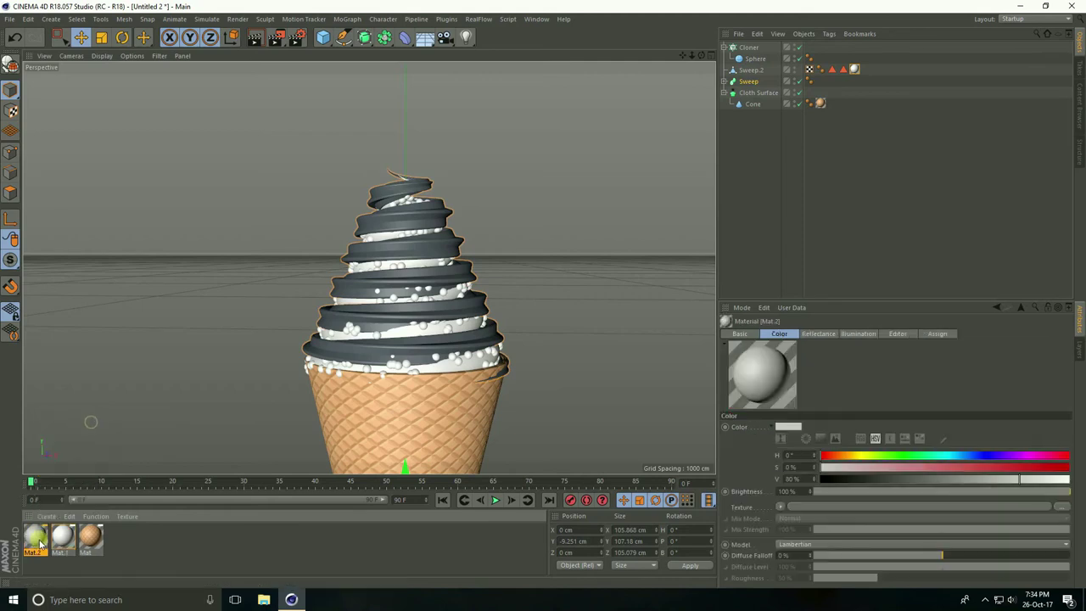
pyautogui.doubleClick(36, 536)
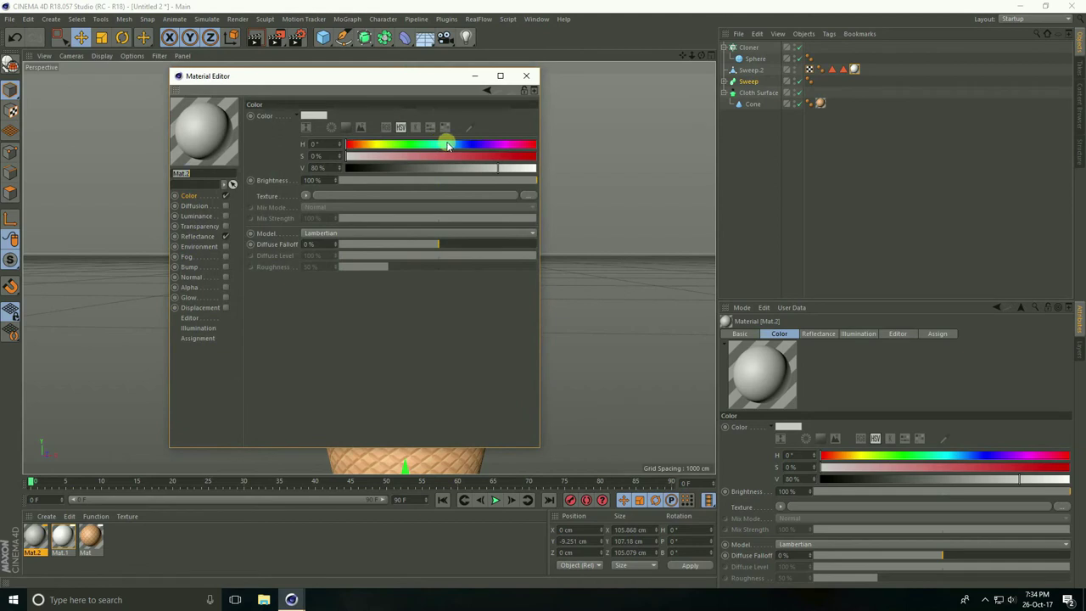
pyautogui.click(448, 144)
pyautogui.click(534, 156)
pyautogui.click(528, 167)
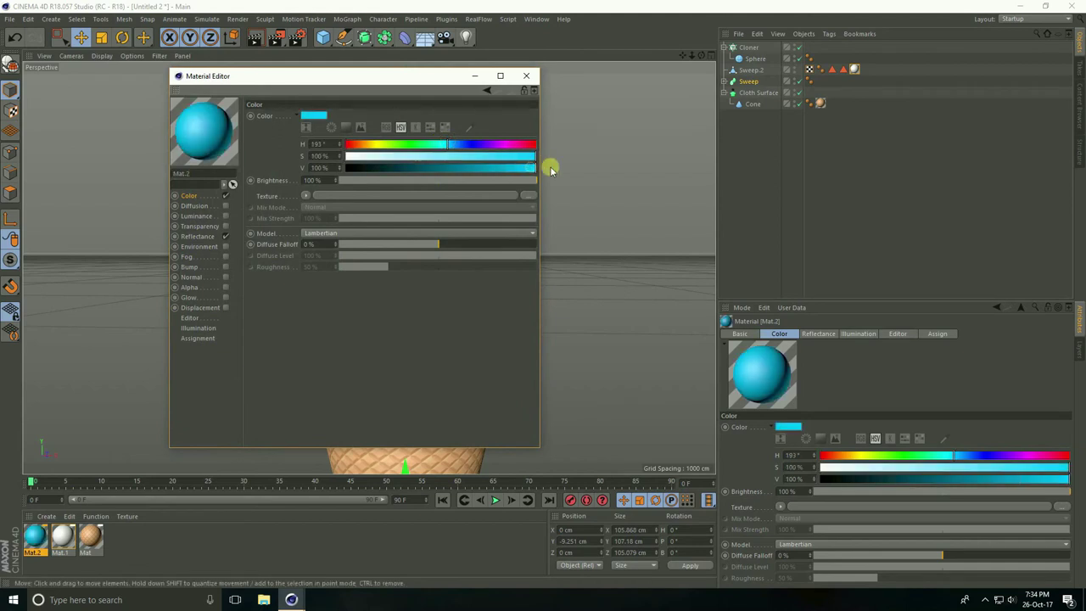
pyautogui.click(329, 144)
pyautogui.write('200')
pyautogui.press('Return')
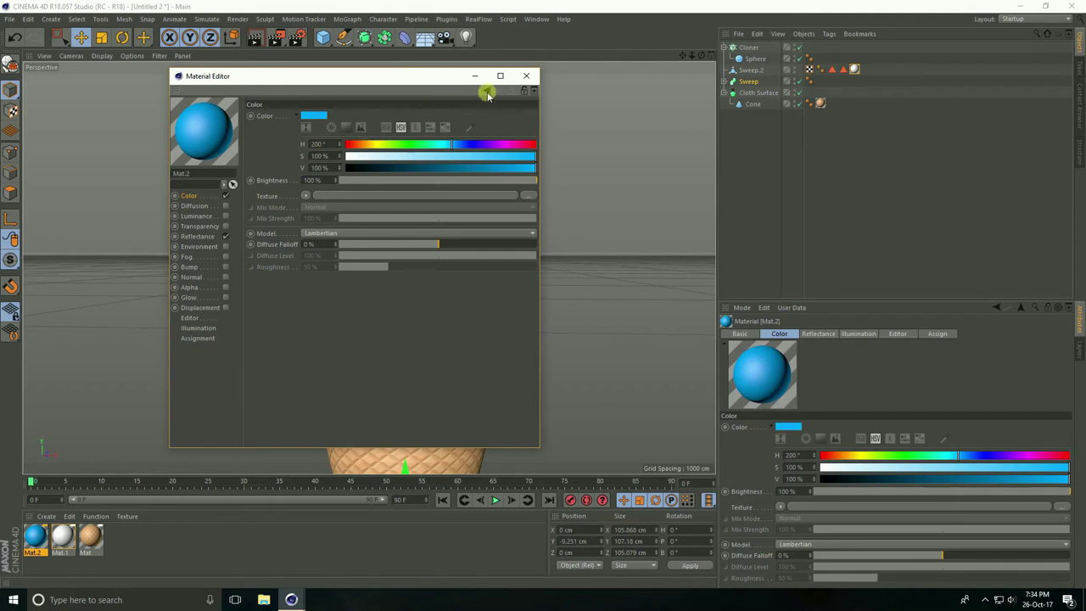
pyautogui.click(529, 76)
pyautogui.moveTo(32, 539); pyautogui.dragTo(637, 144)
pyautogui.moveTo(696, 111); pyautogui.dragTo(747, 81)
pyautogui.keyDown('alt'); pyautogui.moveTo(458, 264); pyautogui.dragTo(403, 322); pyautogui.keyUp('alt')
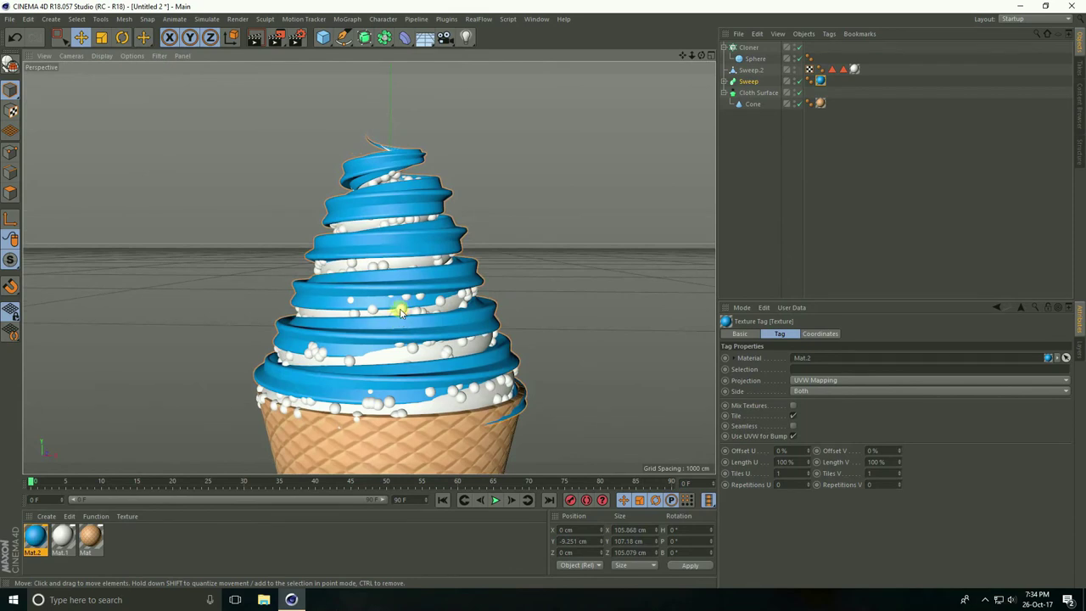
# Step: Create a third material, Mat.3, and open it in the Material Editor
pyautogui.click(46, 516)
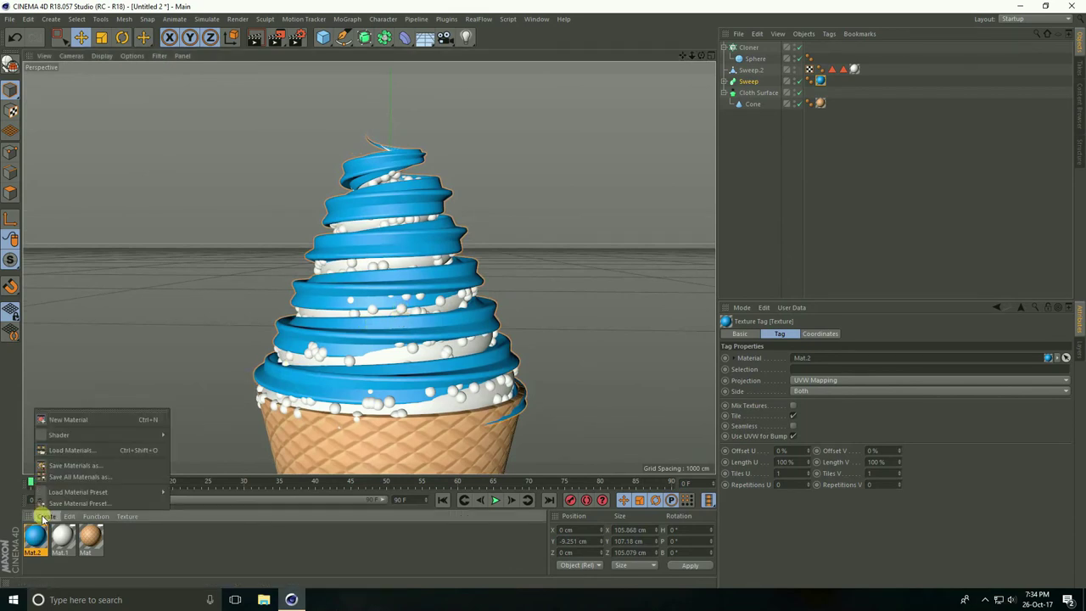
pyautogui.click(58, 420)
pyautogui.click(36, 536)
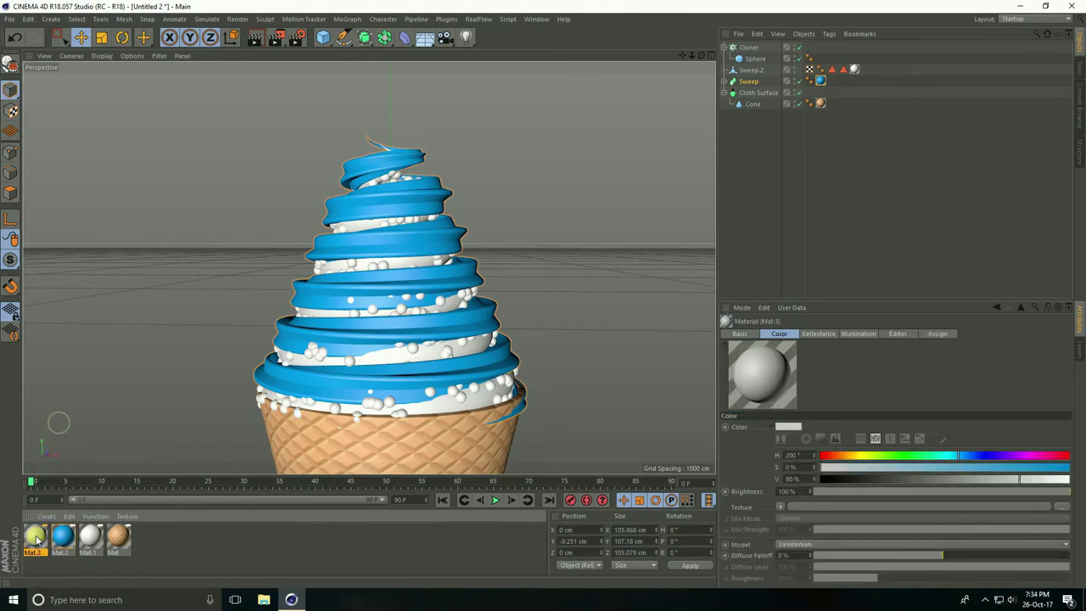
pyautogui.doubleClick(37, 536)
# Step: Load a MoGraph Multi Shader as Mat.3's Color texture and add slots up to six
pyautogui.click(194, 197)
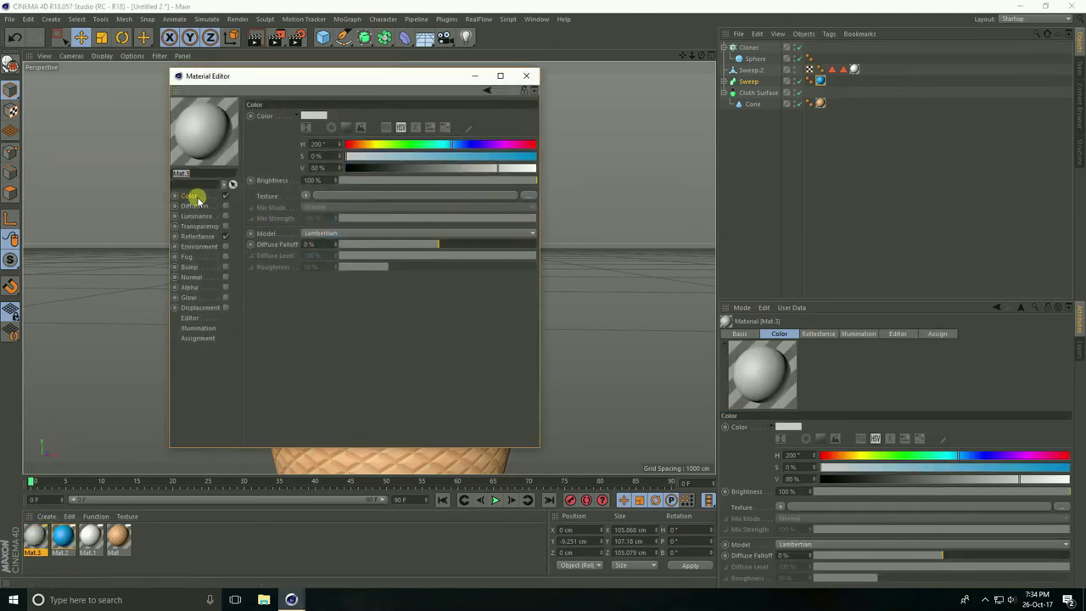
pyautogui.click(306, 196)
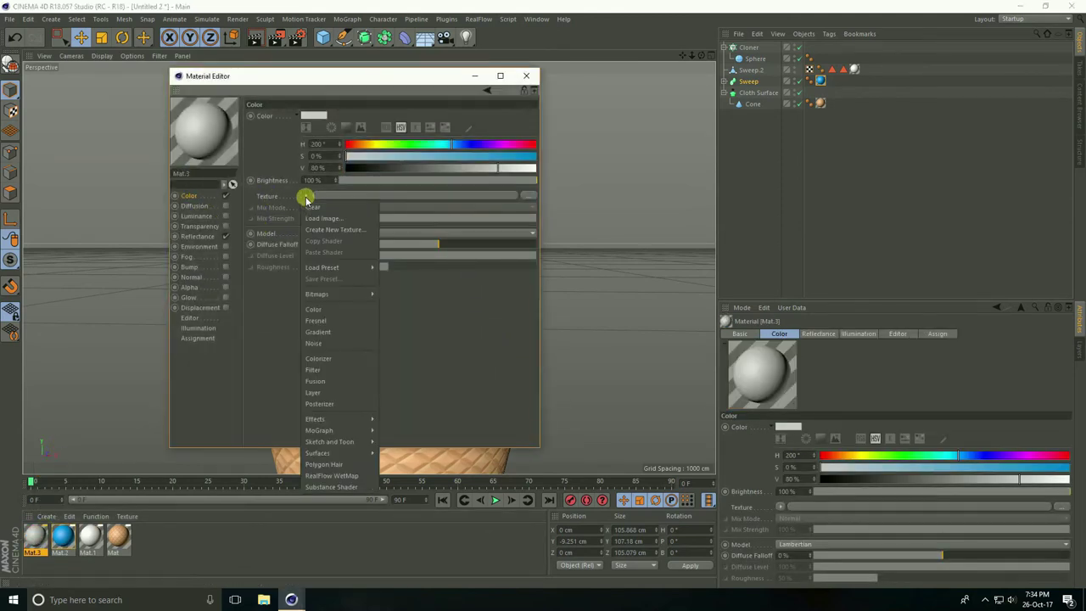
pyautogui.moveTo(323, 434)
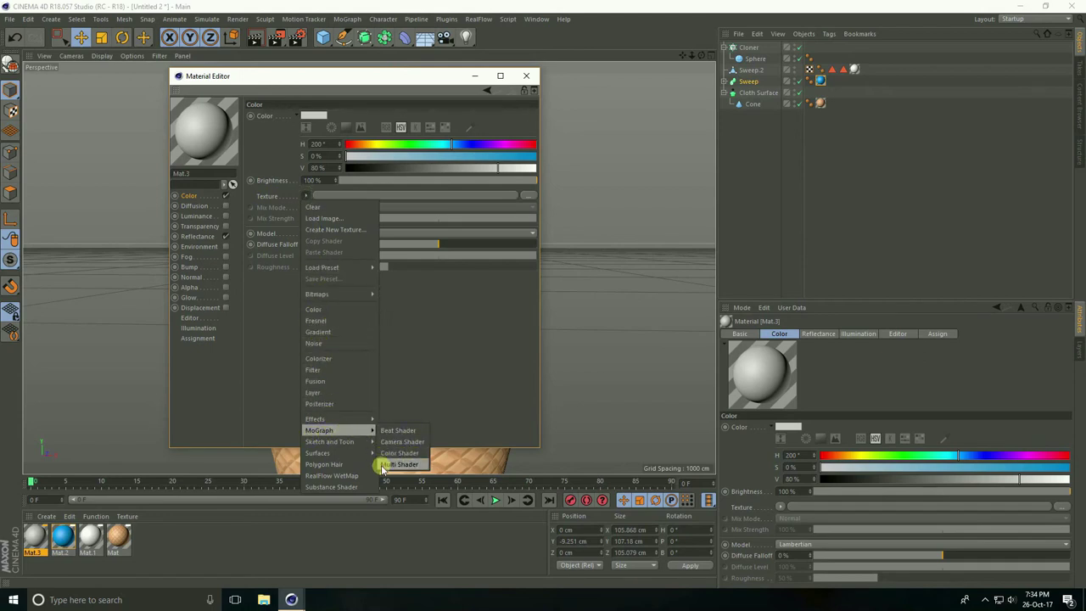
pyautogui.click(399, 465)
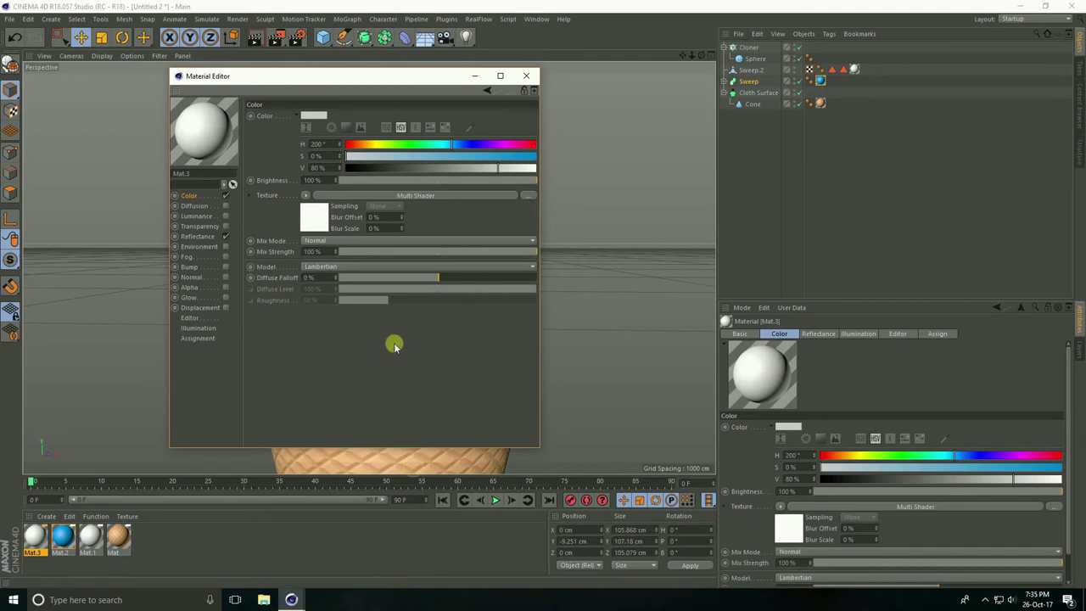
pyautogui.click(429, 196)
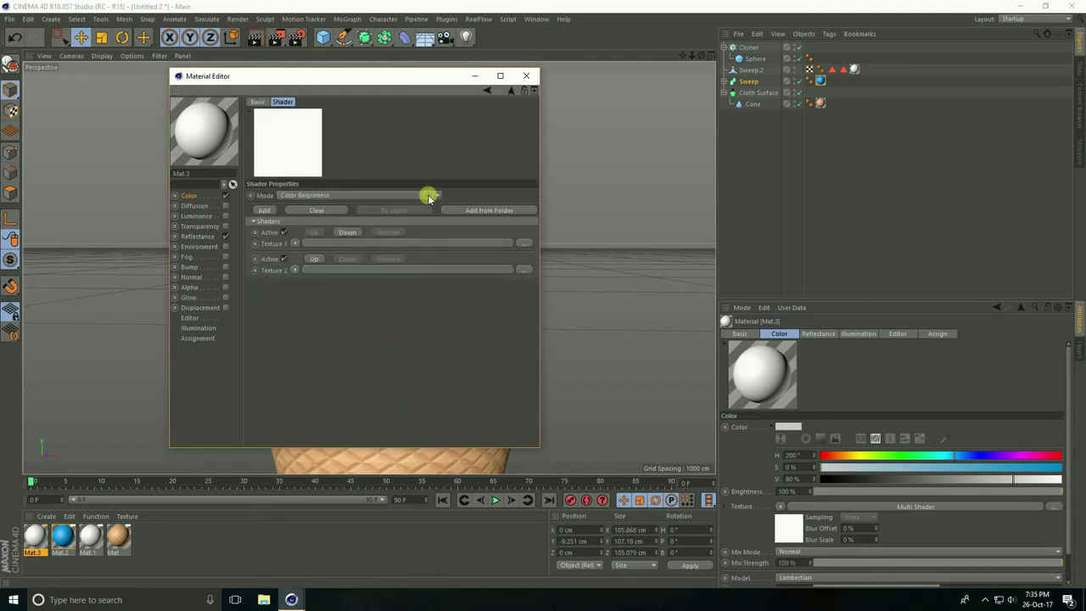
pyautogui.click(262, 210)
pyautogui.click(264, 210)
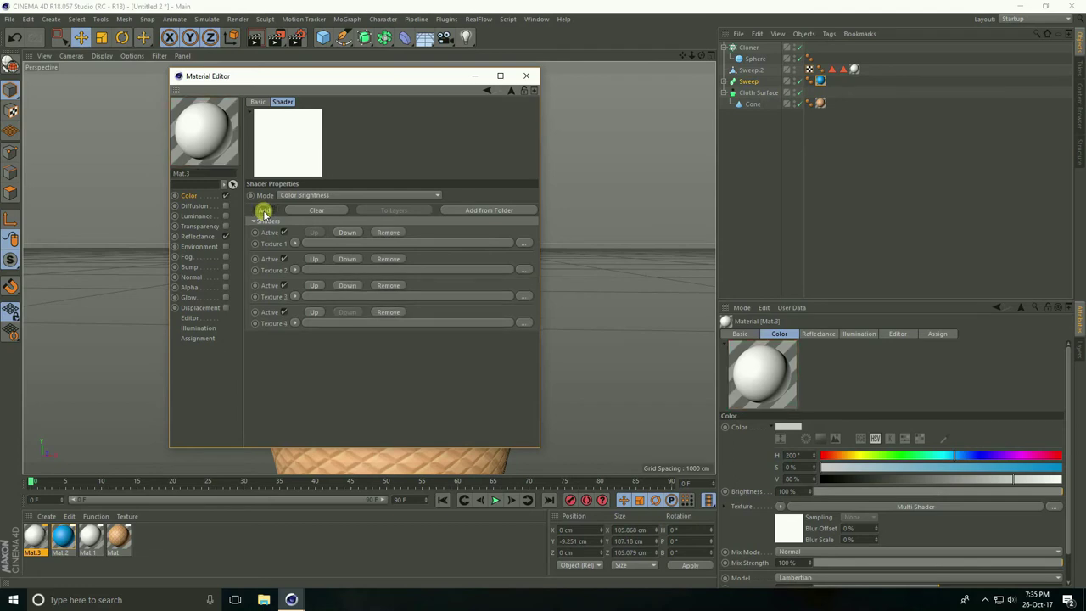
pyautogui.click(264, 211)
pyautogui.click(263, 211)
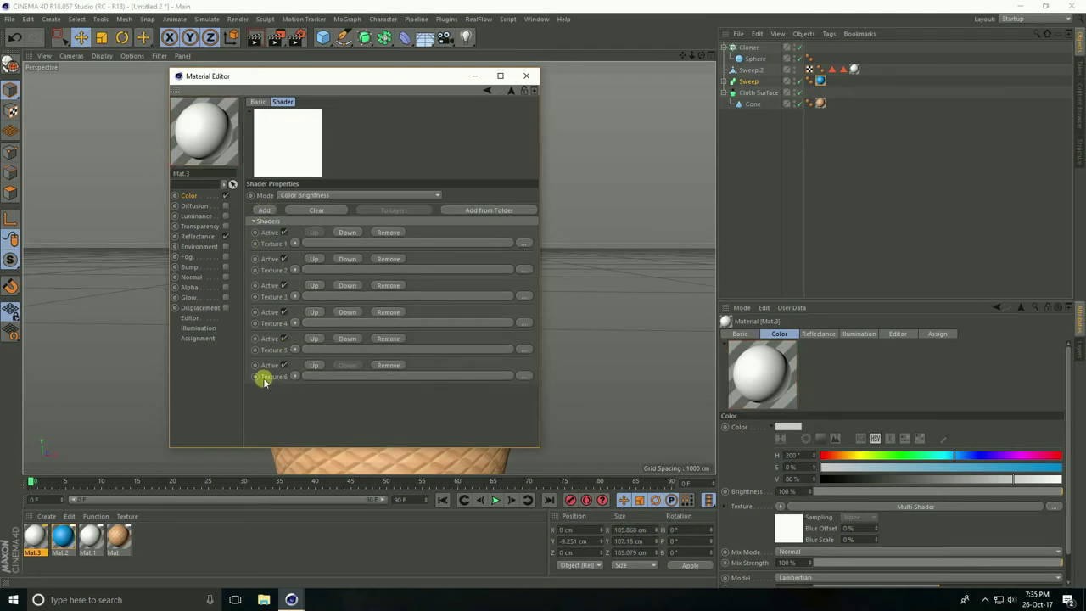
pyautogui.click(295, 243)
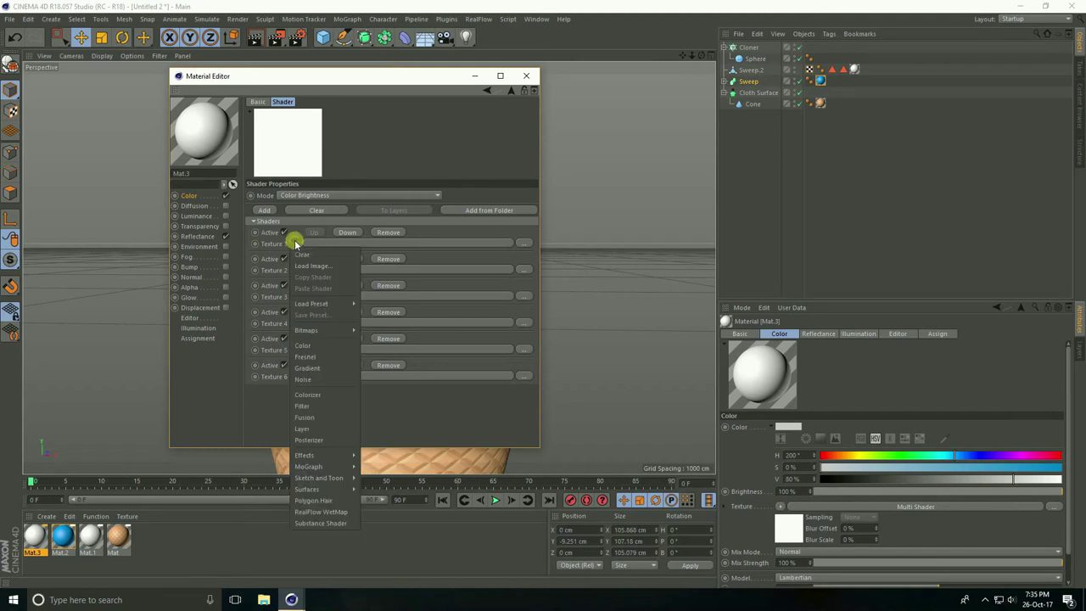
# Step: Put Color shaders into Multi Shader slots Texture 1, 2 and 3
pyautogui.click(303, 346)
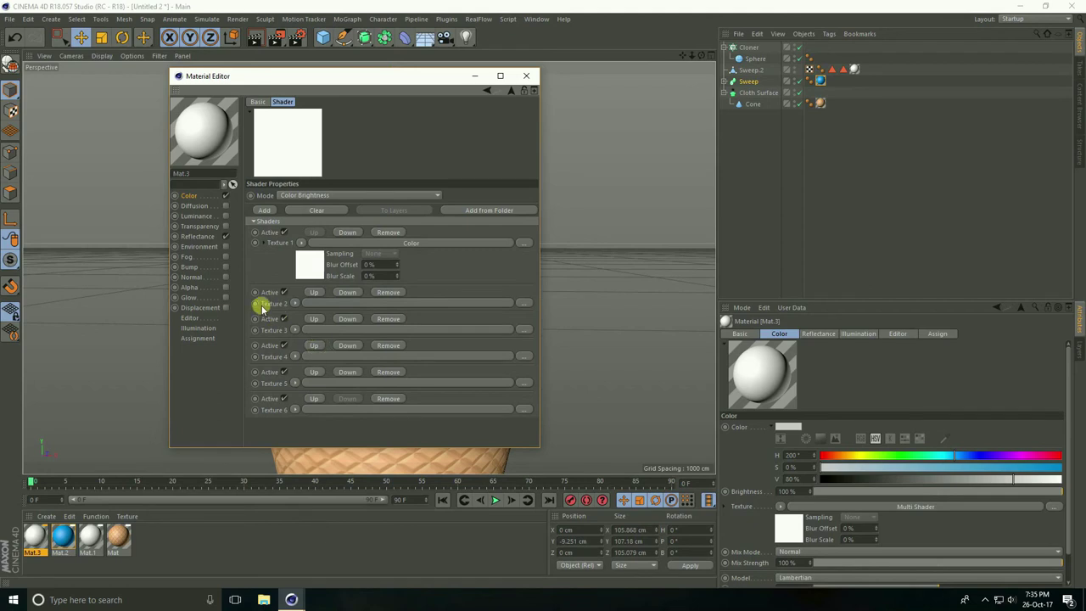
pyautogui.click(295, 304)
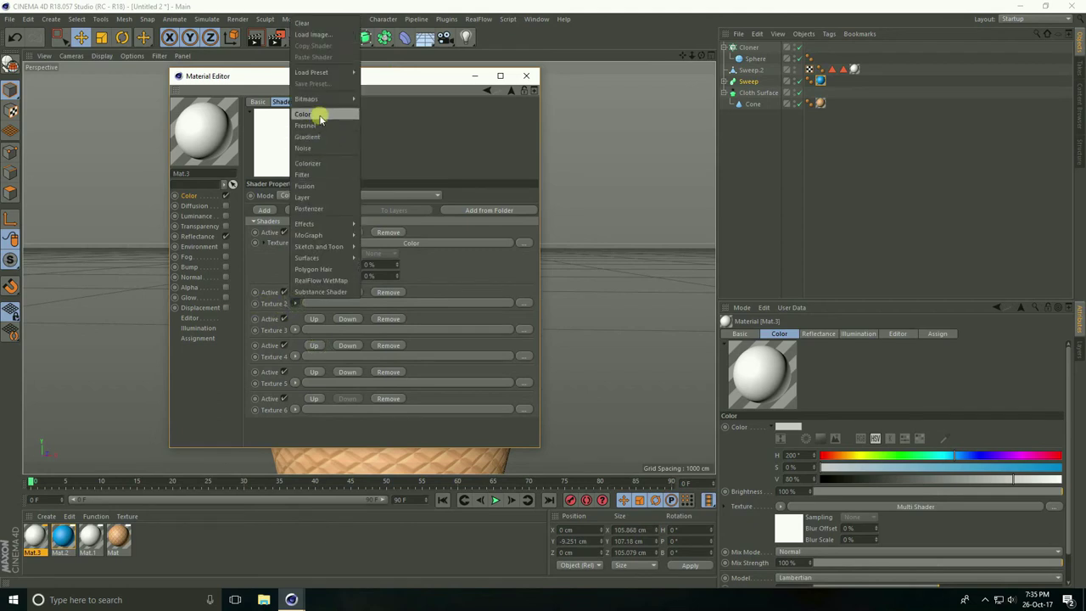
pyautogui.click(319, 118)
pyautogui.scroll(-1, 292, 365)
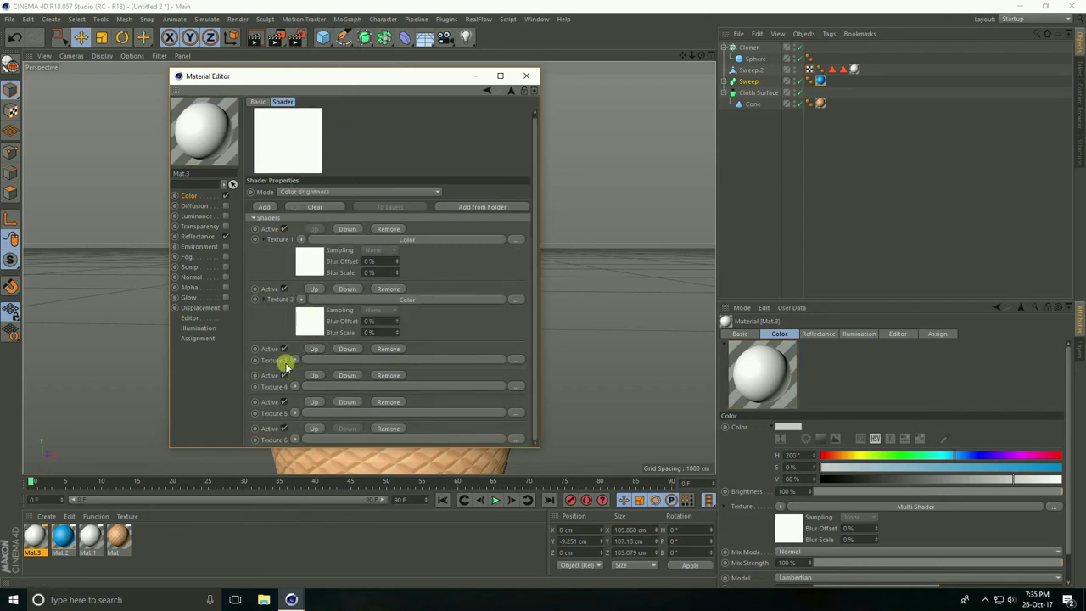
pyautogui.click(294, 361)
pyautogui.click(311, 174)
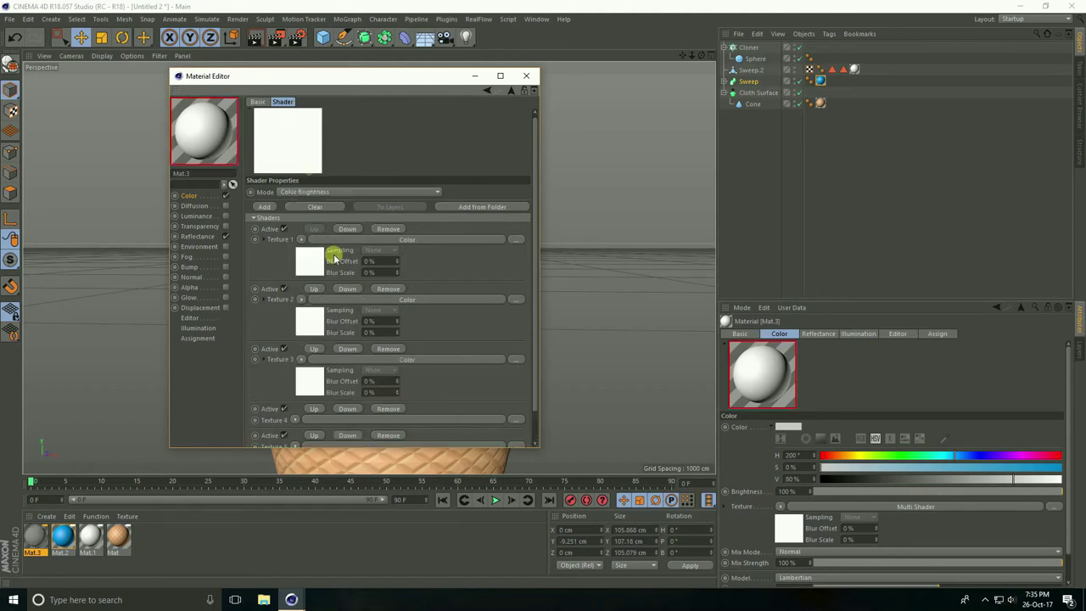
# Step: Put Color shaders into the remaining slots, Texture 4, 5 and 6
pyautogui.scroll(-1, 434, 390)
pyautogui.click(294, 386)
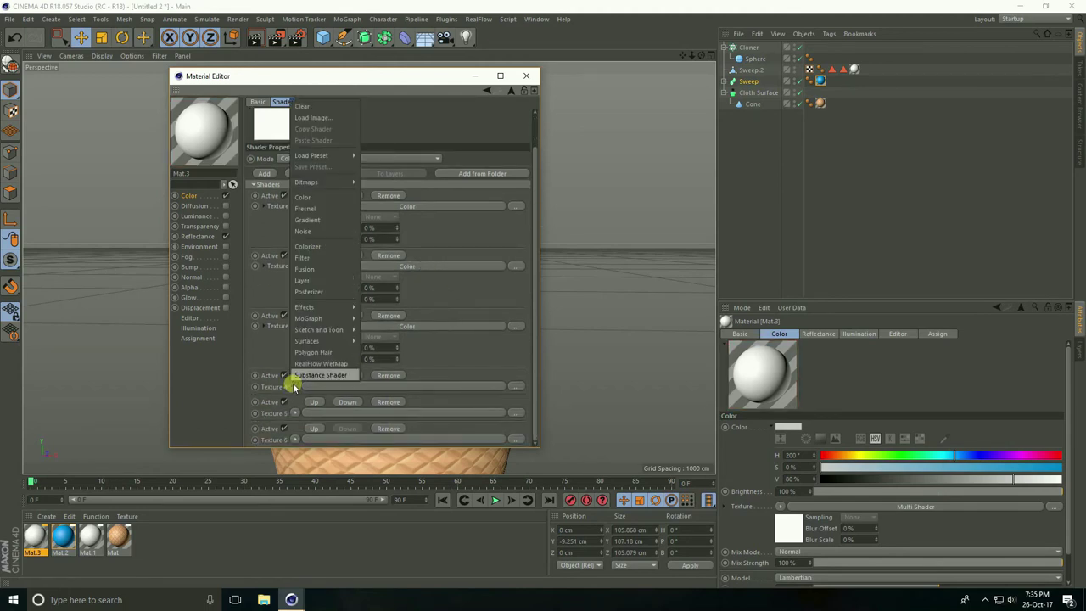
pyautogui.click(304, 197)
pyautogui.scroll(-1, 460, 315)
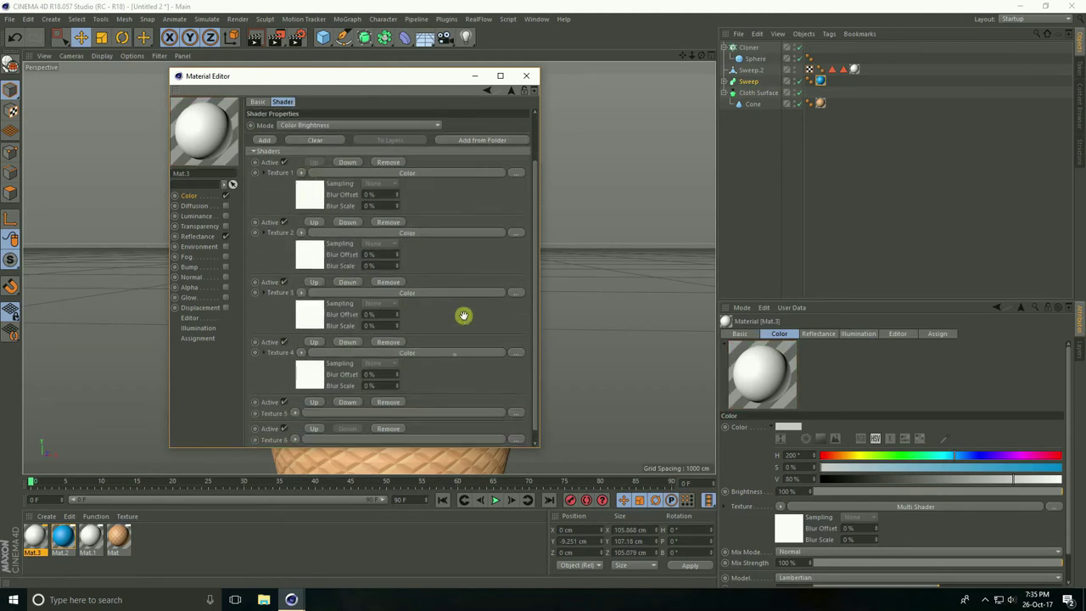
pyautogui.click(292, 413)
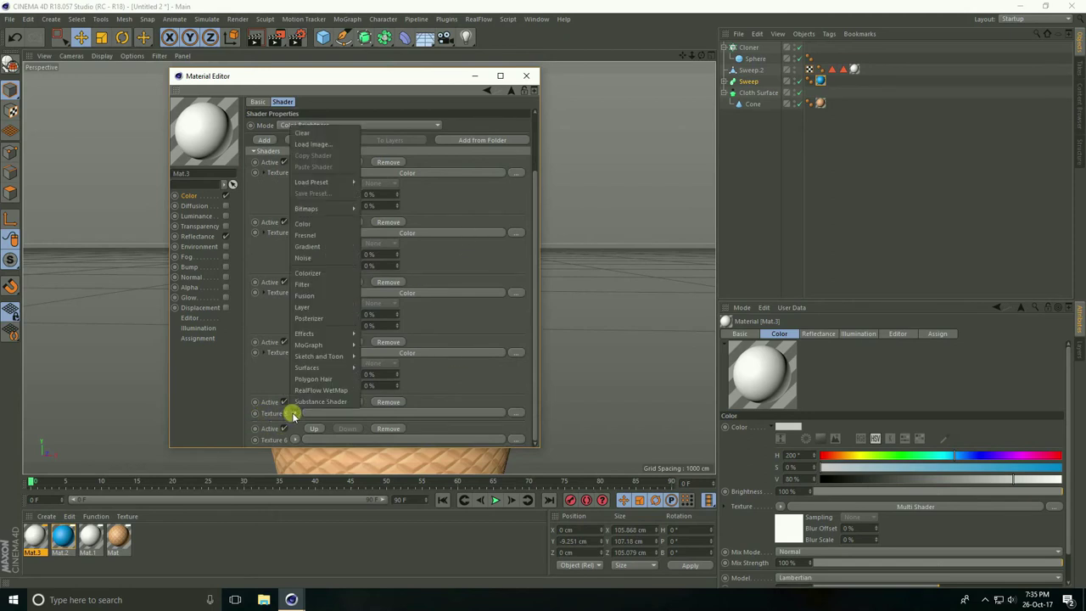
pyautogui.click(303, 225)
pyautogui.scroll(-2, 467, 412)
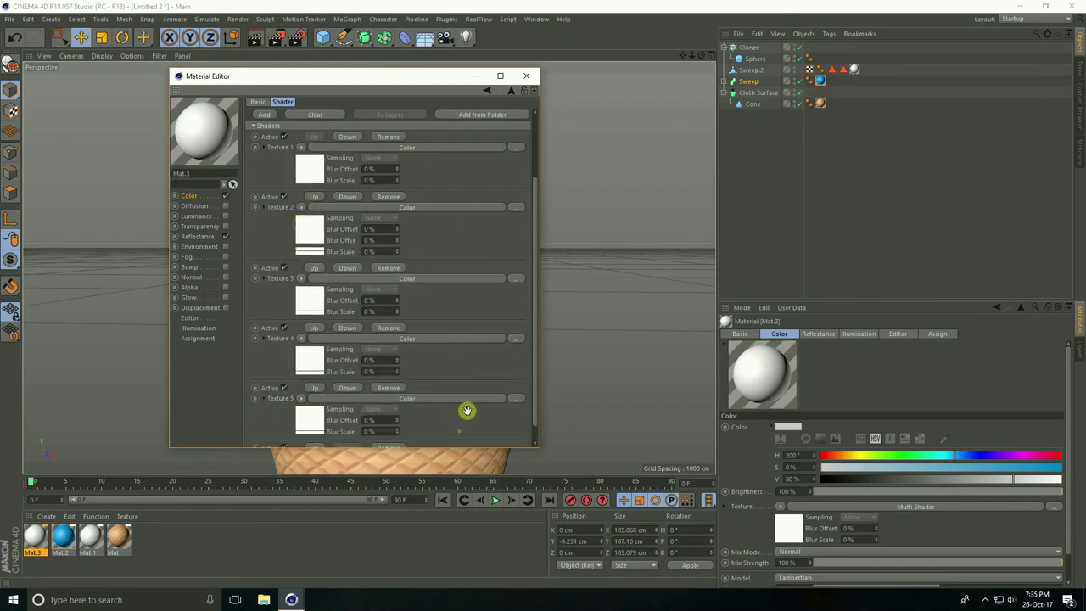
pyautogui.click(292, 439)
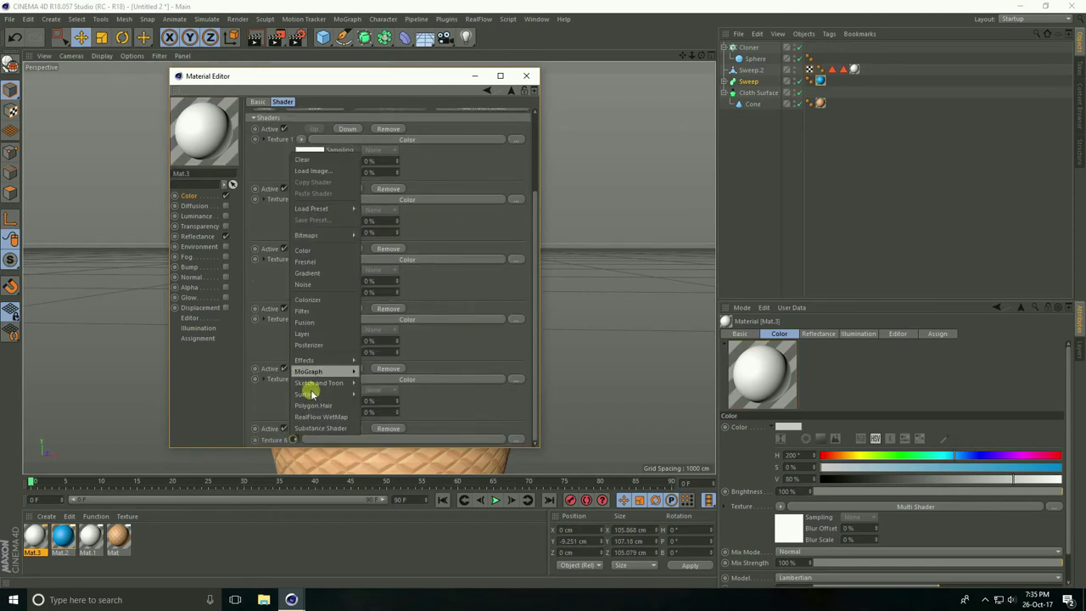
pyautogui.click(302, 251)
pyautogui.scroll(3, 453, 343)
pyautogui.scroll(1, 453, 343)
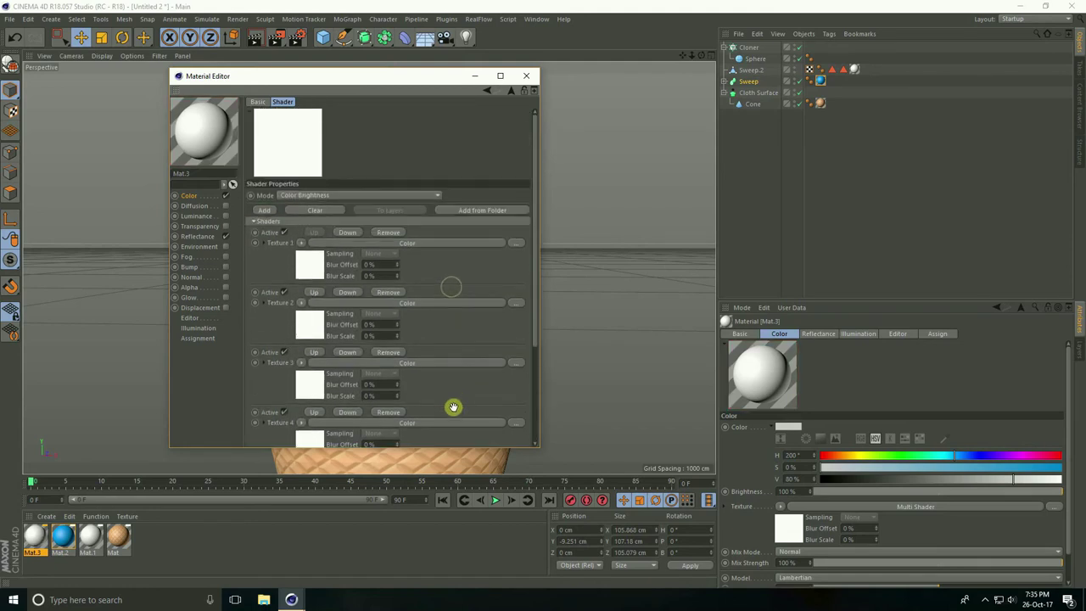
# Step: Make Texture 1 a fully saturated red (hue 360°) and Texture 2 full yellow
pyautogui.click(306, 265)
pyautogui.moveTo(407, 223); pyautogui.dragTo(554, 223)
pyautogui.click(529, 235)
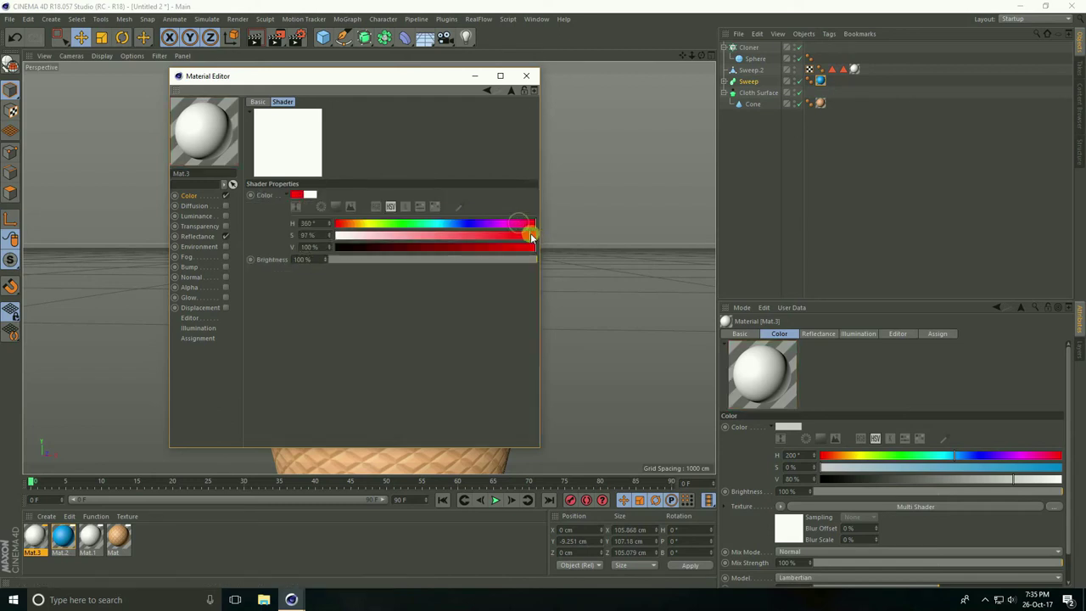
pyautogui.click(486, 92)
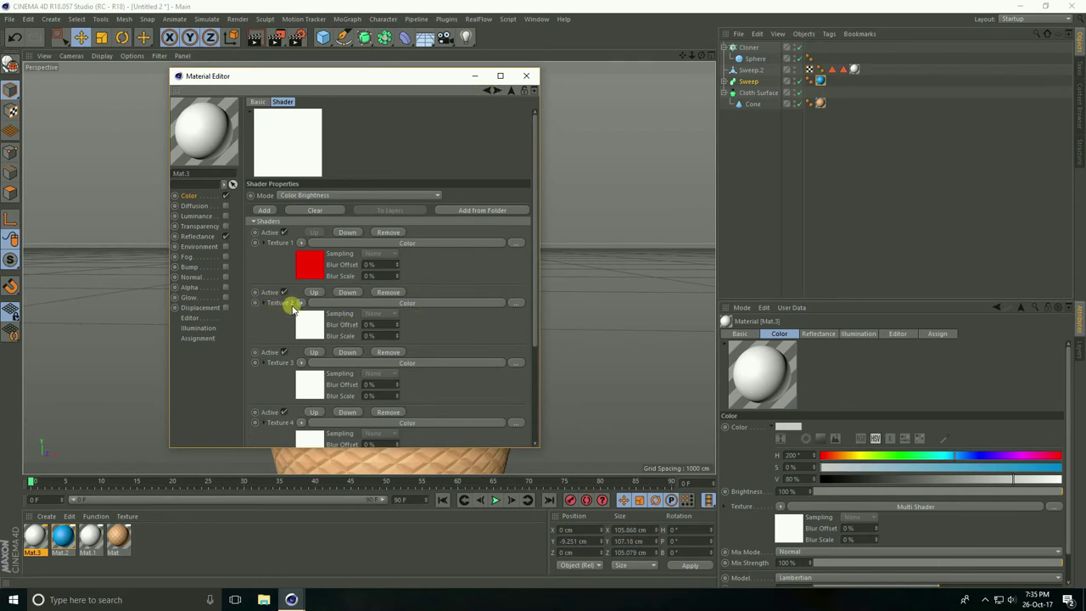
pyautogui.click(306, 329)
pyautogui.moveTo(363, 224); pyautogui.dragTo(368, 224)
pyautogui.click(530, 236)
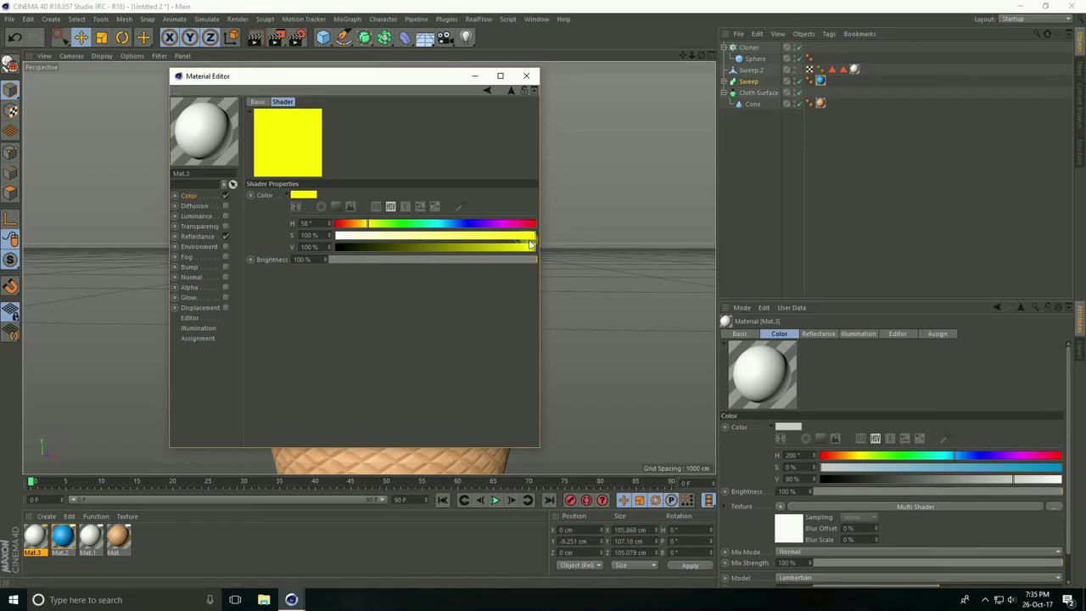
pyautogui.click(488, 92)
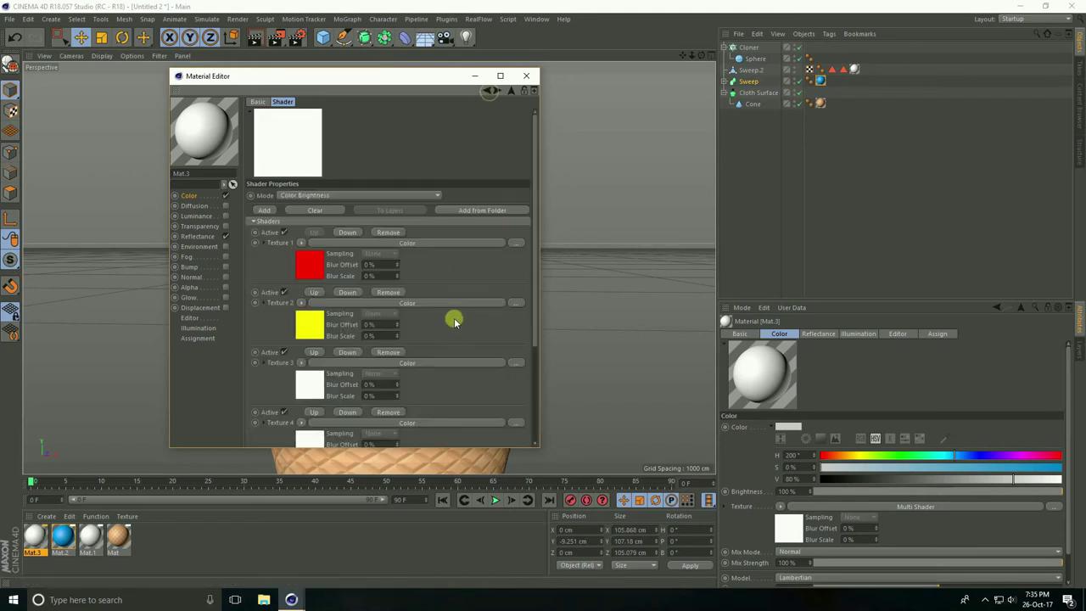
# Step: Colour Texture 3 a saturated green and Texture 4 a saturated blue
pyautogui.scroll(-3, 453, 318)
pyautogui.click(306, 289)
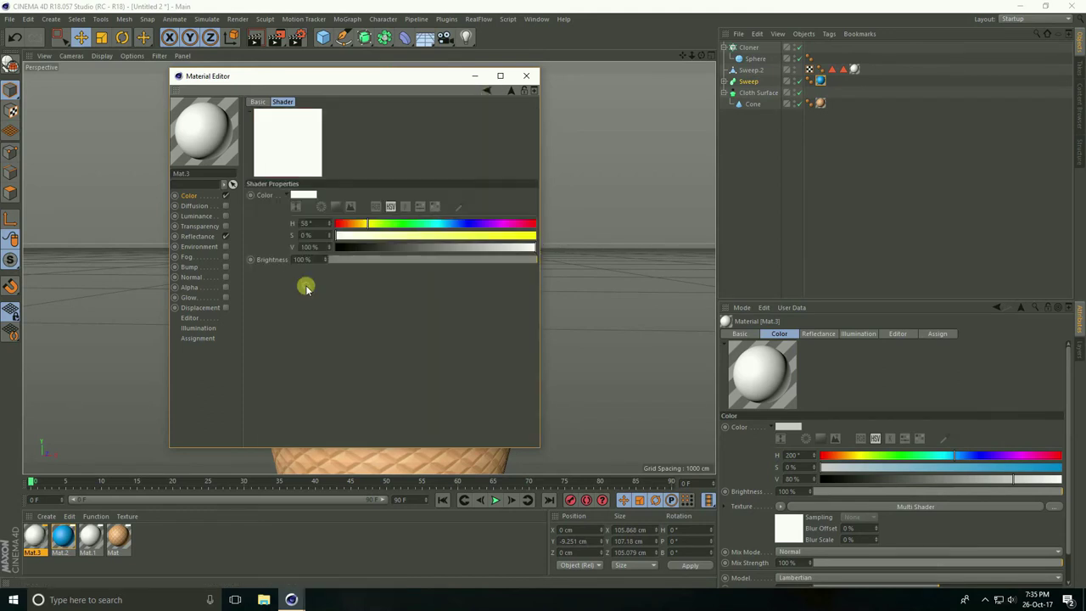
pyautogui.click(403, 223)
pyautogui.moveTo(490, 236); pyautogui.dragTo(562, 240)
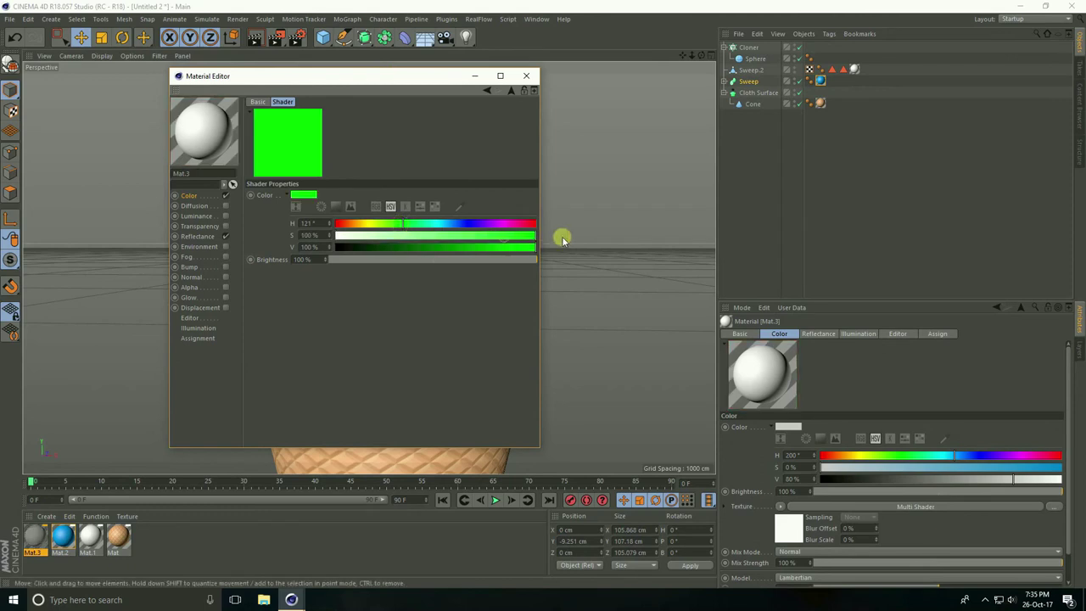
pyautogui.click(488, 91)
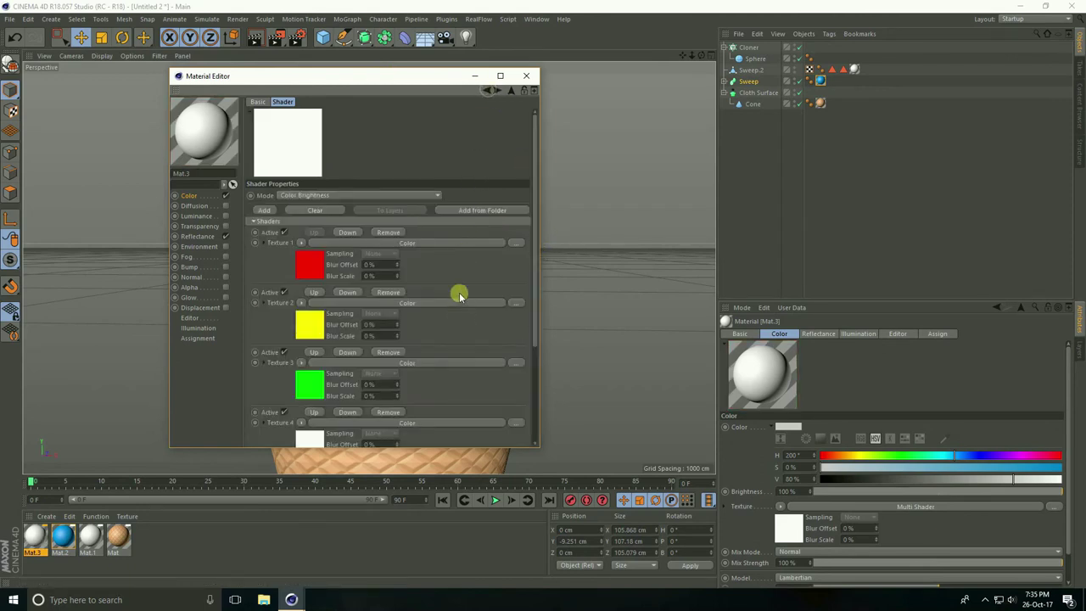
pyautogui.scroll(-4, 462, 294)
pyautogui.click(313, 310)
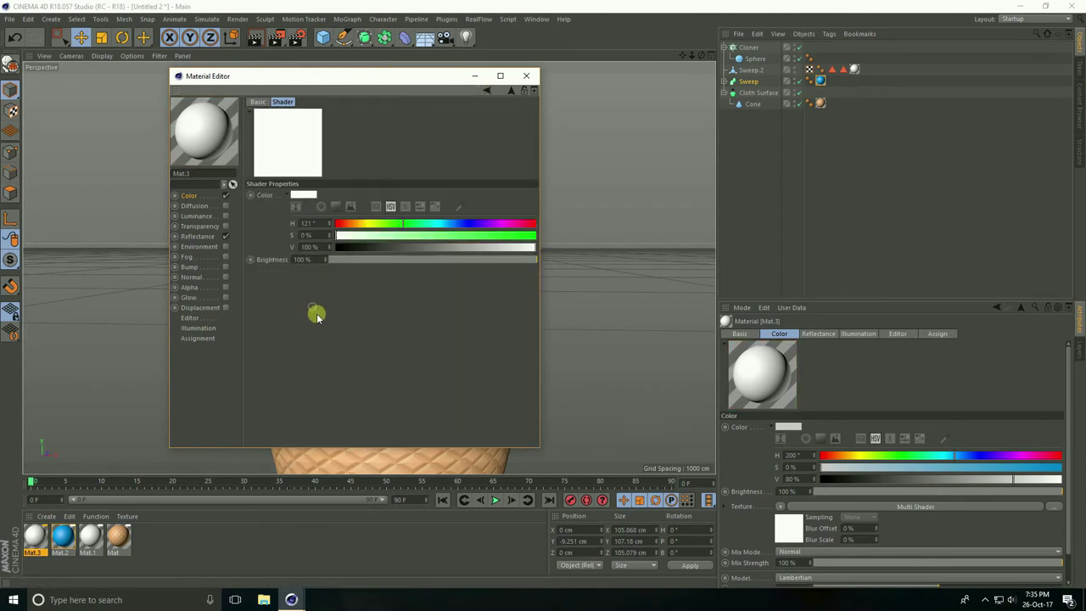
pyautogui.click(440, 223)
pyautogui.moveTo(439, 222); pyautogui.dragTo(530, 241)
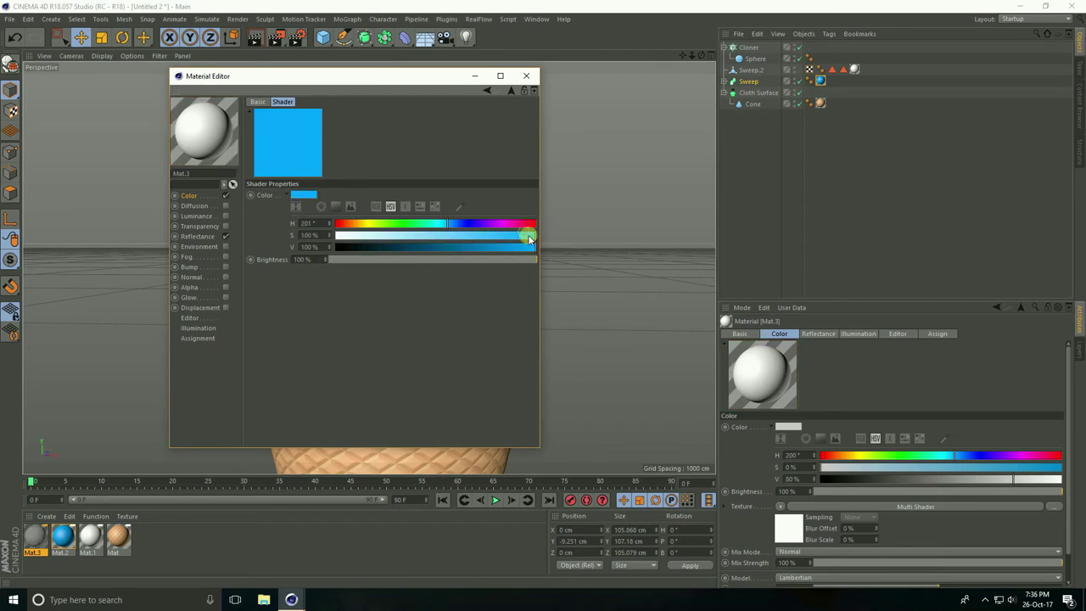
pyautogui.click(486, 90)
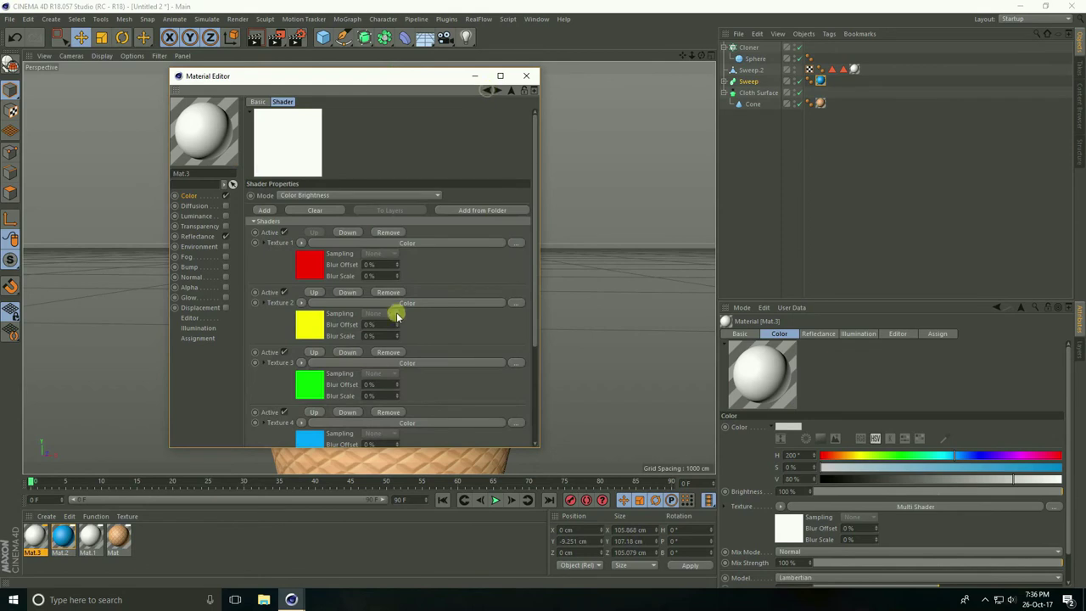
# Step: Make Texture 5 saturated purple and Texture 6 magenta (H 309°, S 100%), then close the editor
pyautogui.scroll(-3, 436, 321)
pyautogui.click(308, 364)
pyautogui.moveTo(479, 222); pyautogui.dragTo(563, 235)
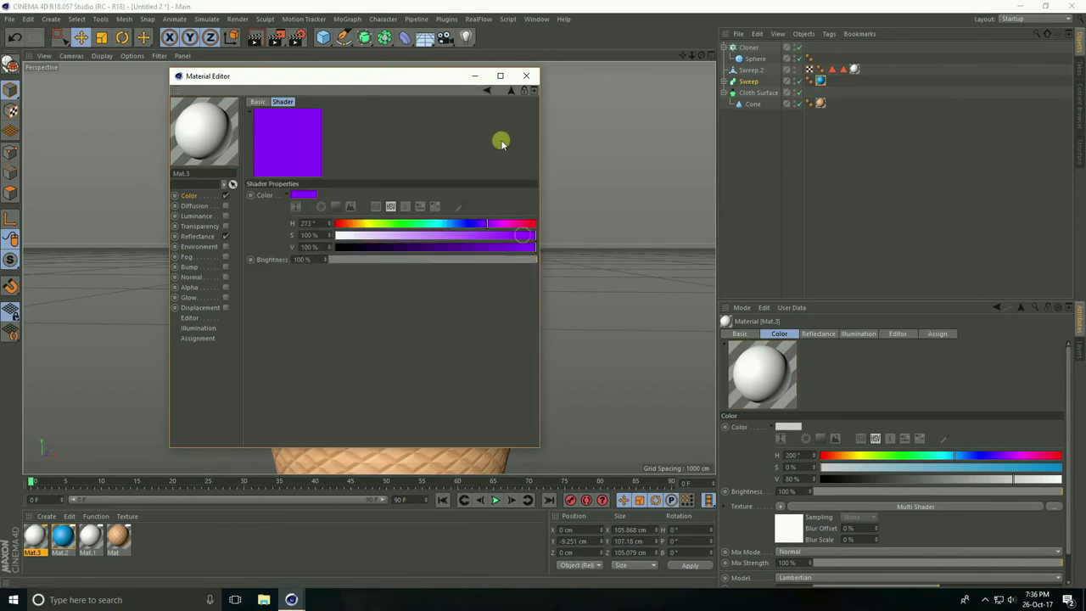
pyautogui.click(485, 90)
pyautogui.scroll(-2, 440, 321)
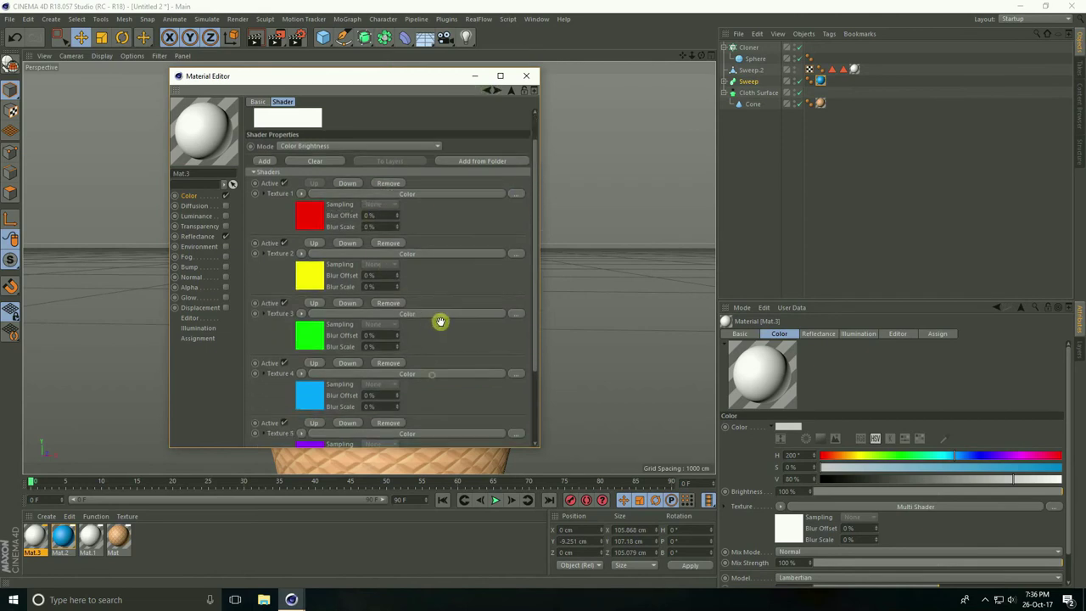
pyautogui.scroll(-3, 440, 320)
pyautogui.click(308, 439)
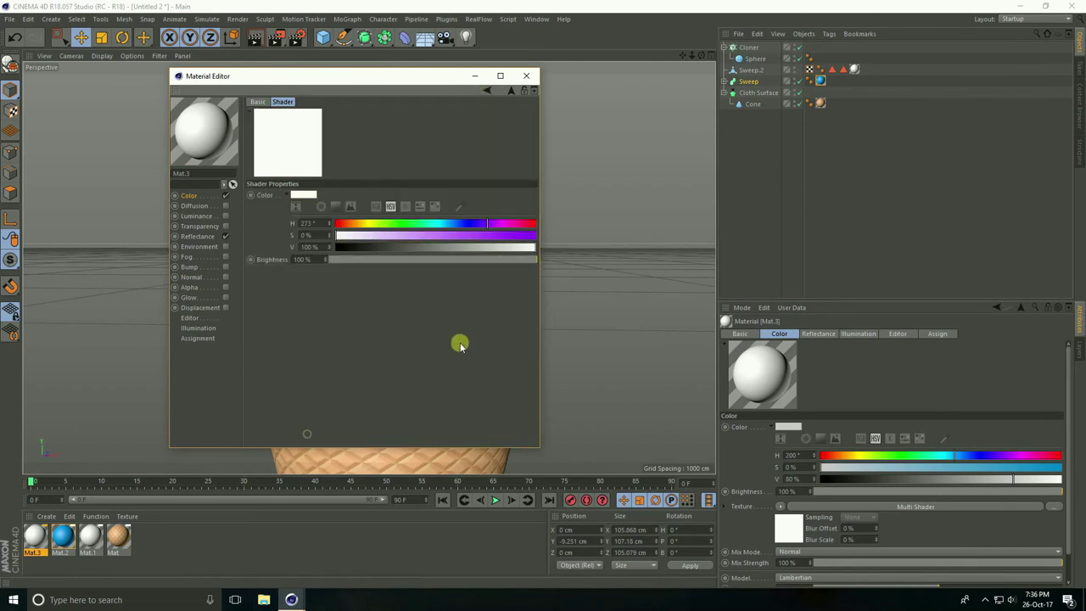
pyautogui.moveTo(504, 223); pyautogui.dragTo(560, 242)
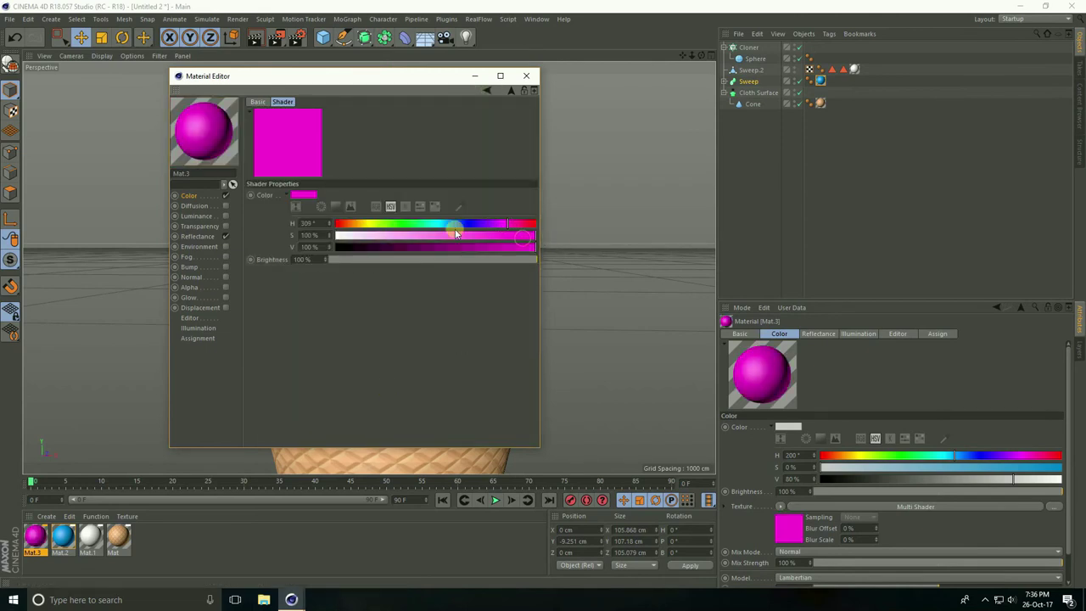
pyautogui.click(489, 89)
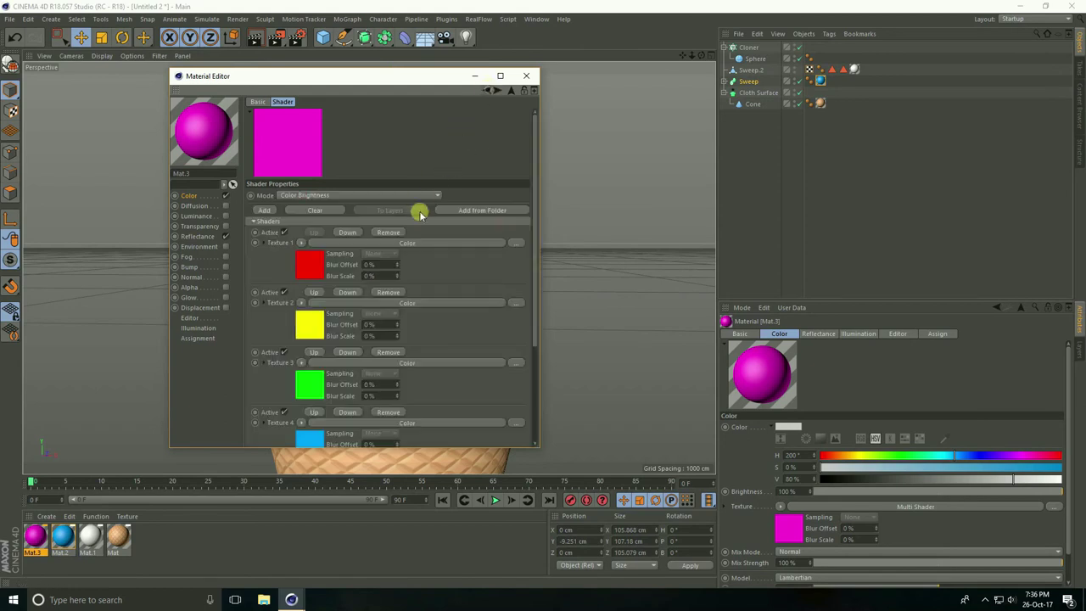
pyautogui.click(526, 75)
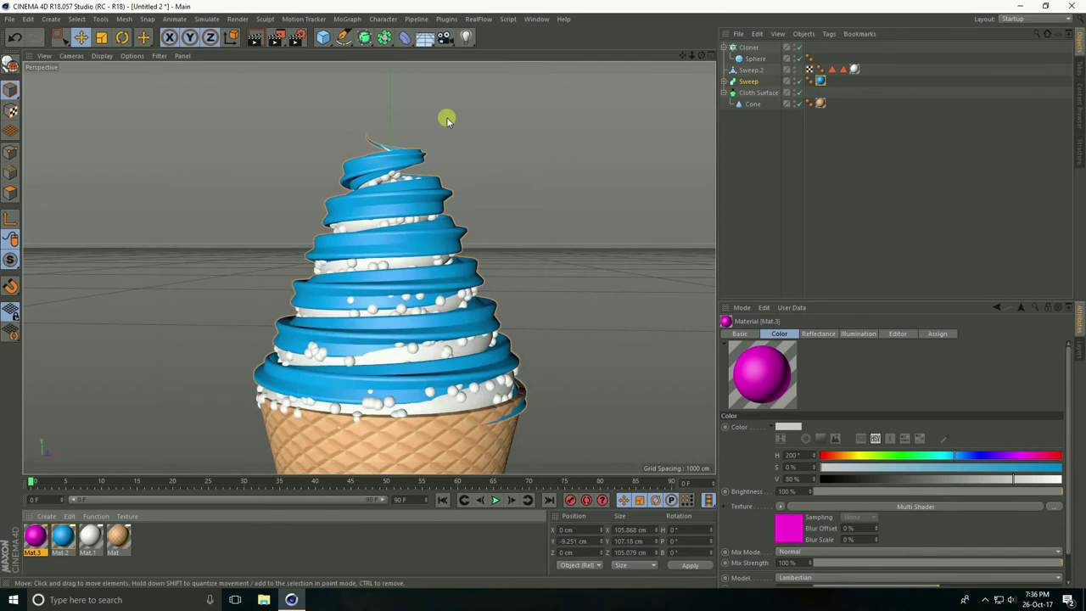
# Step: Add a Random effector and link it in the Cloner's Effectors list
pyautogui.click(344, 21)
pyautogui.moveTo(353, 37)
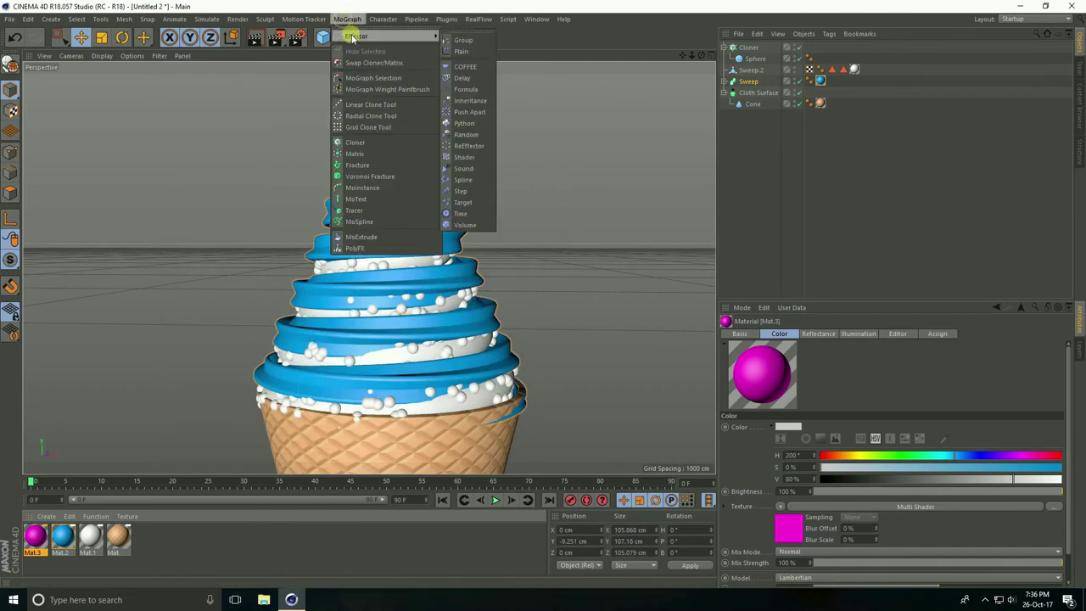
pyautogui.click(466, 134)
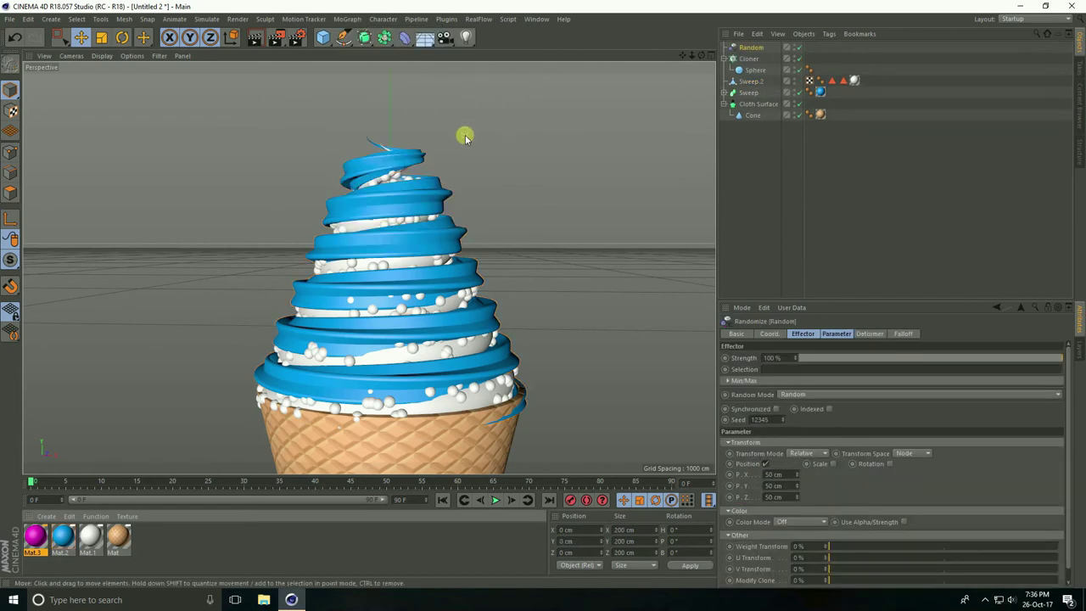
pyautogui.click(744, 59)
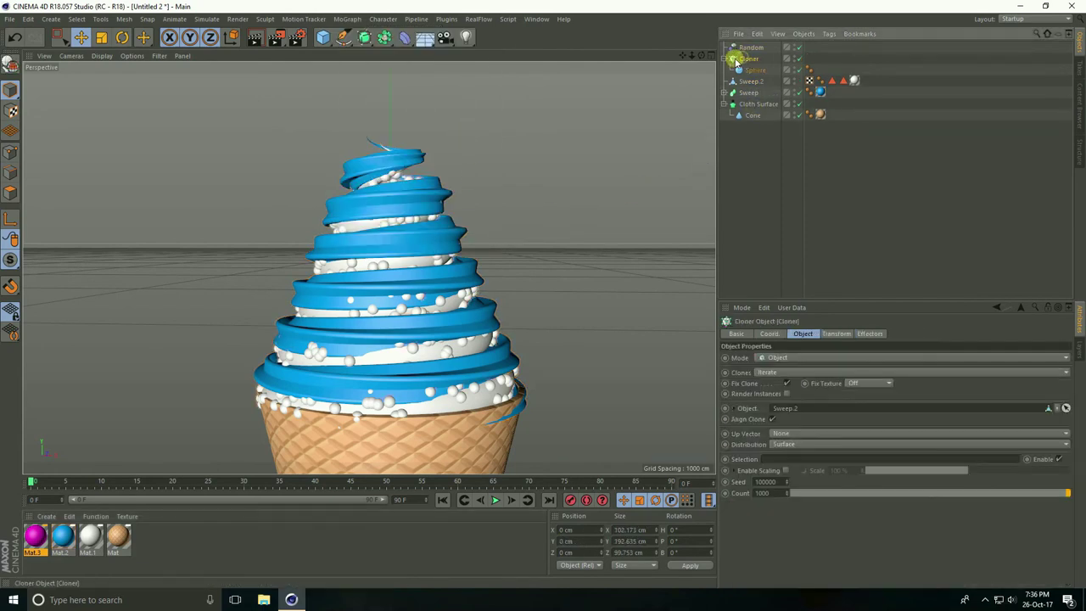
pyautogui.click(859, 336)
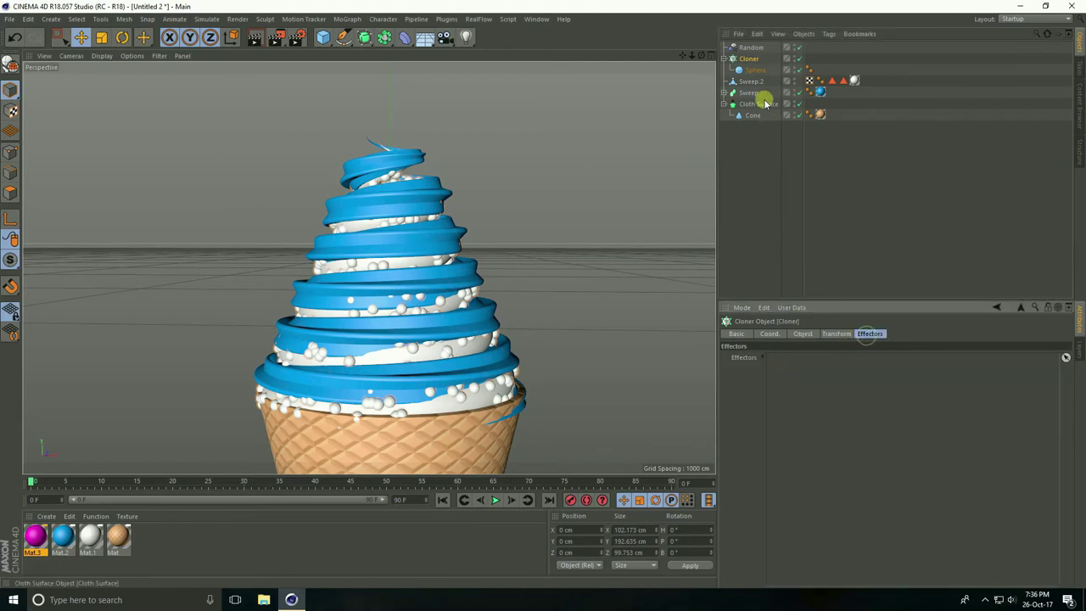
pyautogui.moveTo(745, 48); pyautogui.dragTo(808, 379)
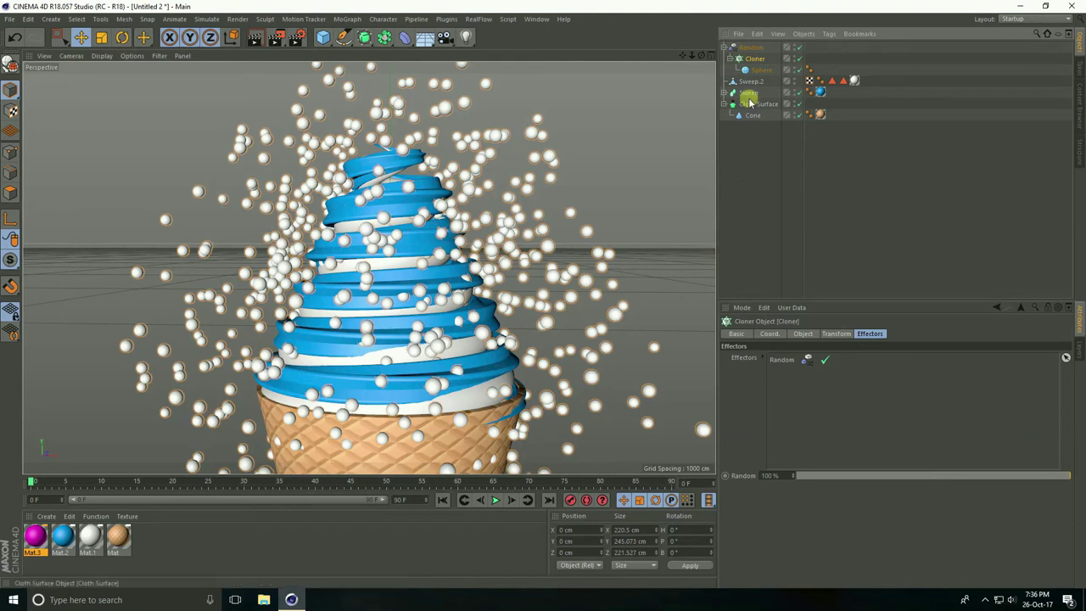
# Step: Turn off Random's Position, set Color Mode to On, and assign Mat.3 to it
pyautogui.click(751, 48)
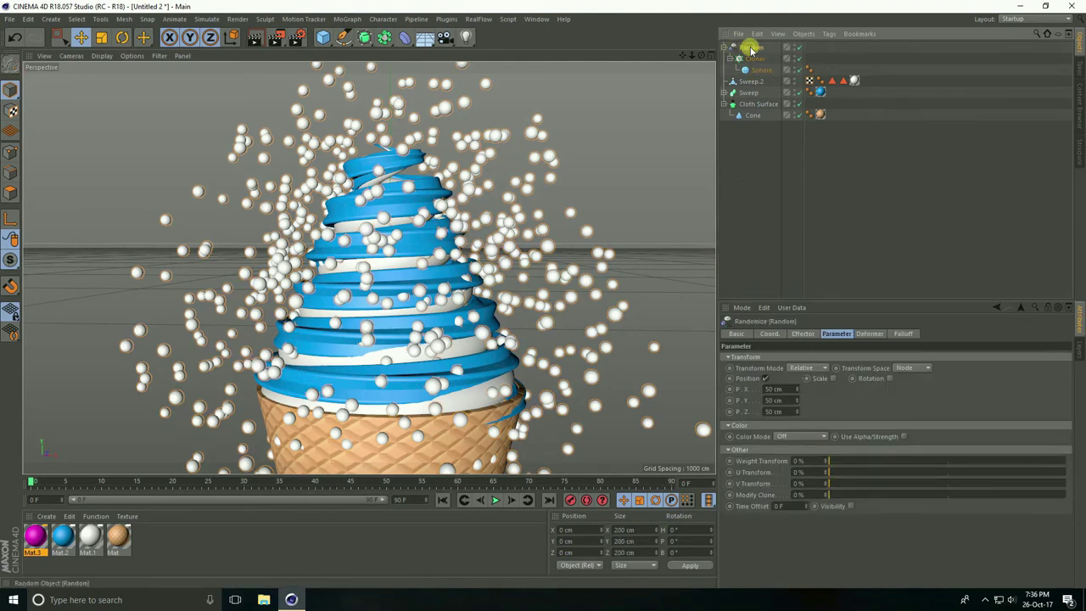
pyautogui.click(765, 379)
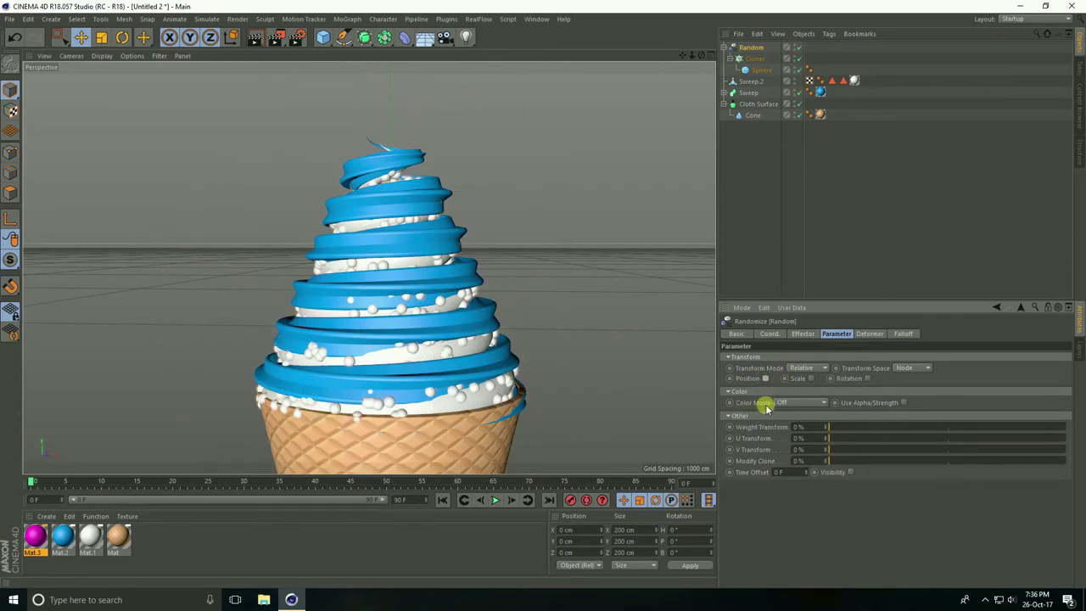
pyautogui.click(812, 402)
pyautogui.click(787, 425)
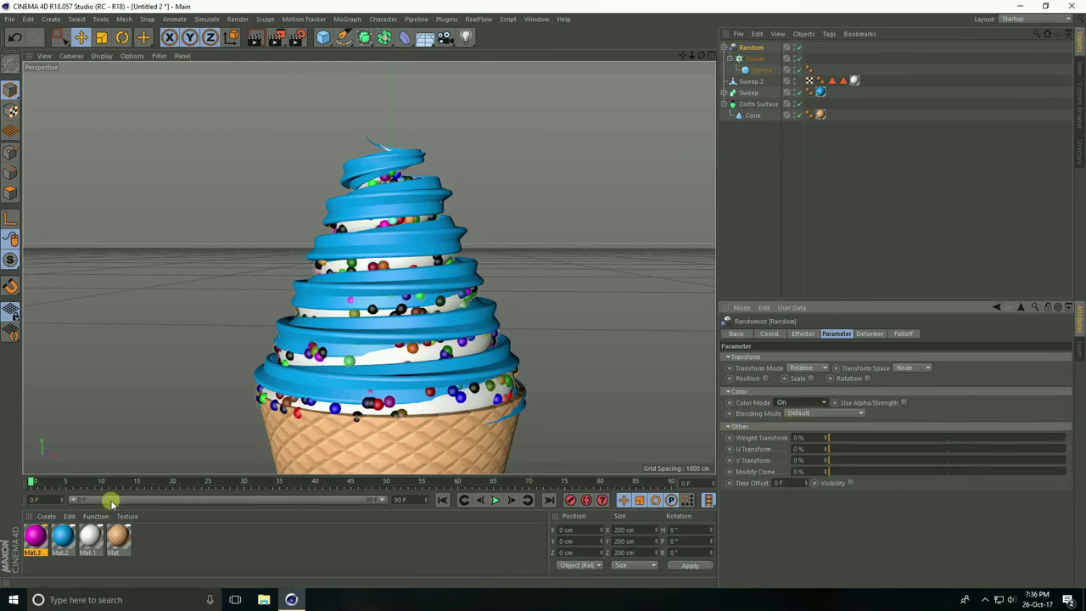
pyautogui.moveTo(33, 539); pyautogui.dragTo(761, 47)
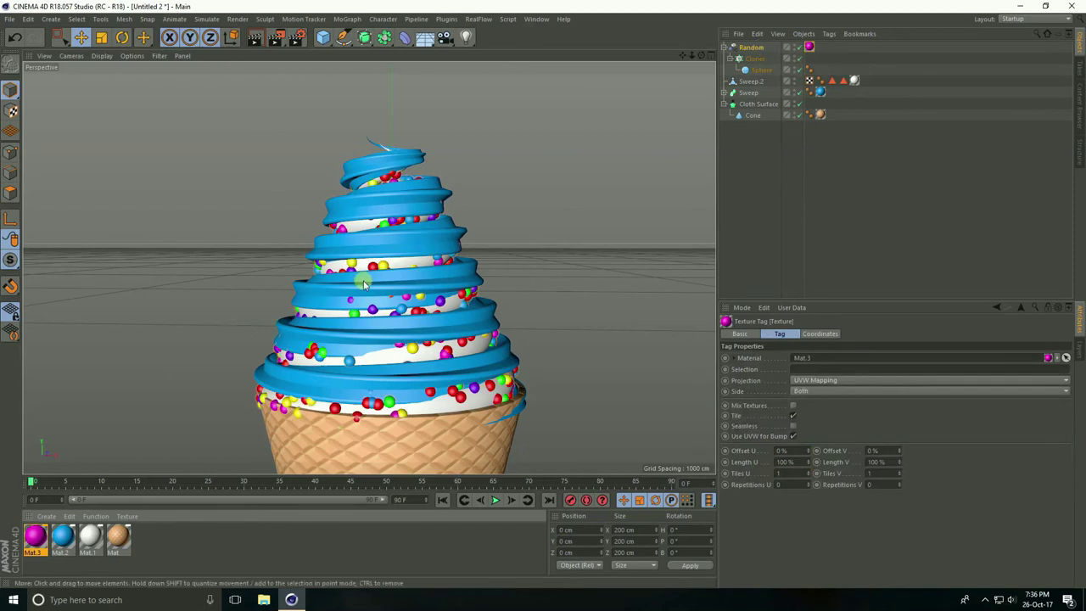
# Step: Move the Random effector aside and zoom out to frame the whole ice cream
pyautogui.moveTo(384, 346); pyautogui.dragTo(445, 342)
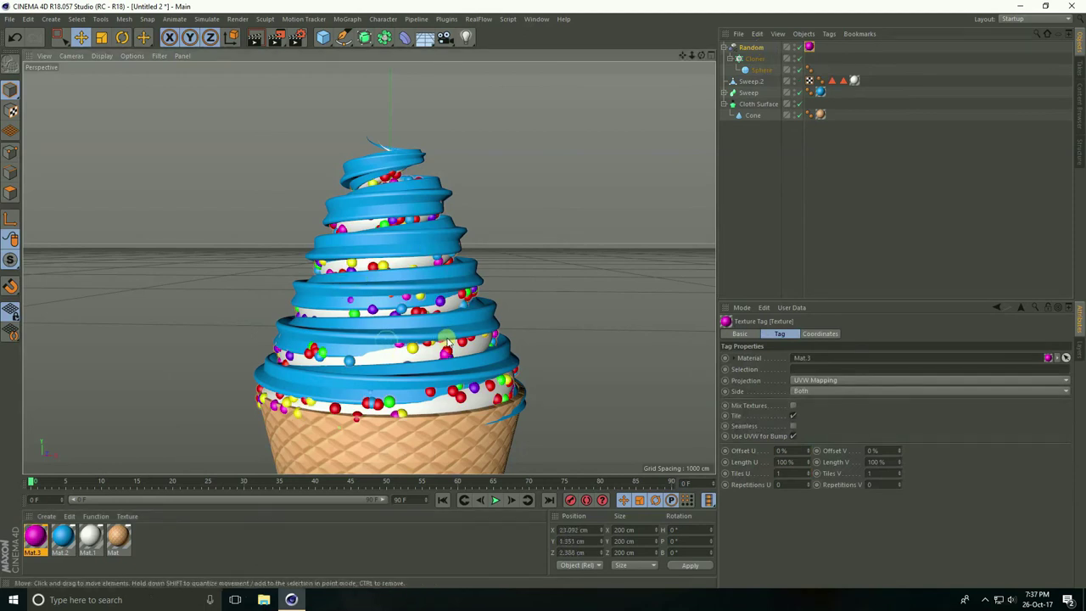
pyautogui.moveTo(543, 313); pyautogui.dragTo(458, 321)
pyautogui.click(537, 312)
pyautogui.keyDown('alt'); pyautogui.moveTo(444, 311); pyautogui.dragTo(408, 368, button='right'); pyautogui.keyUp('alt')
pyautogui.keyDown('alt'); pyautogui.moveTo(407, 368); pyautogui.dragTo(446, 405); pyautogui.keyUp('alt')
pyautogui.keyDown('alt'); pyautogui.moveTo(446, 404); pyautogui.dragTo(475, 395, button='right'); pyautogui.keyUp('alt')
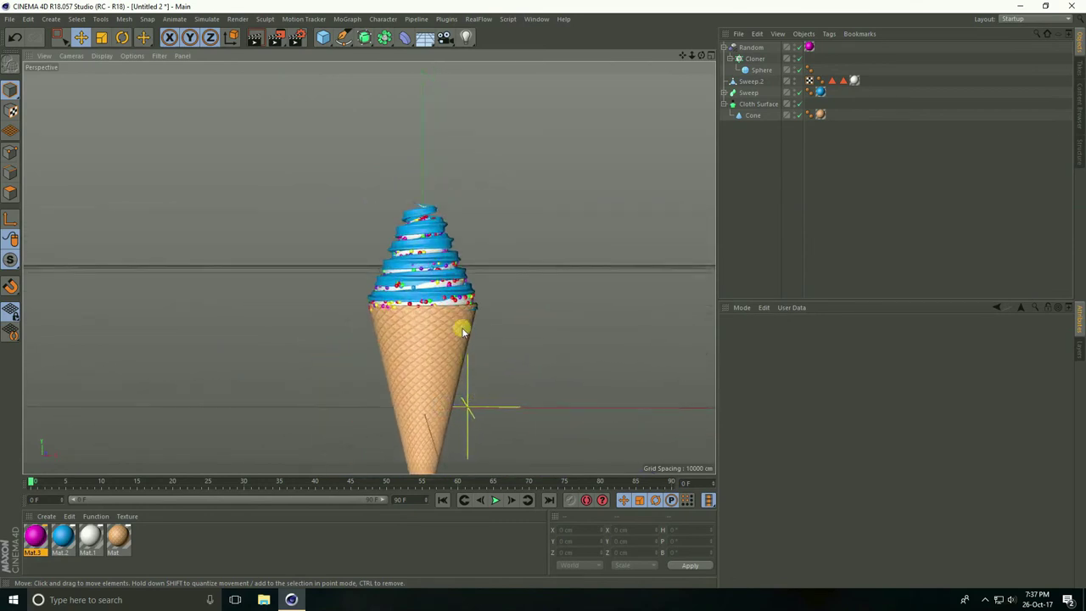
# Step: Add a Background object and create a new material, Mat.4, for editing
pyautogui.click(424, 38)
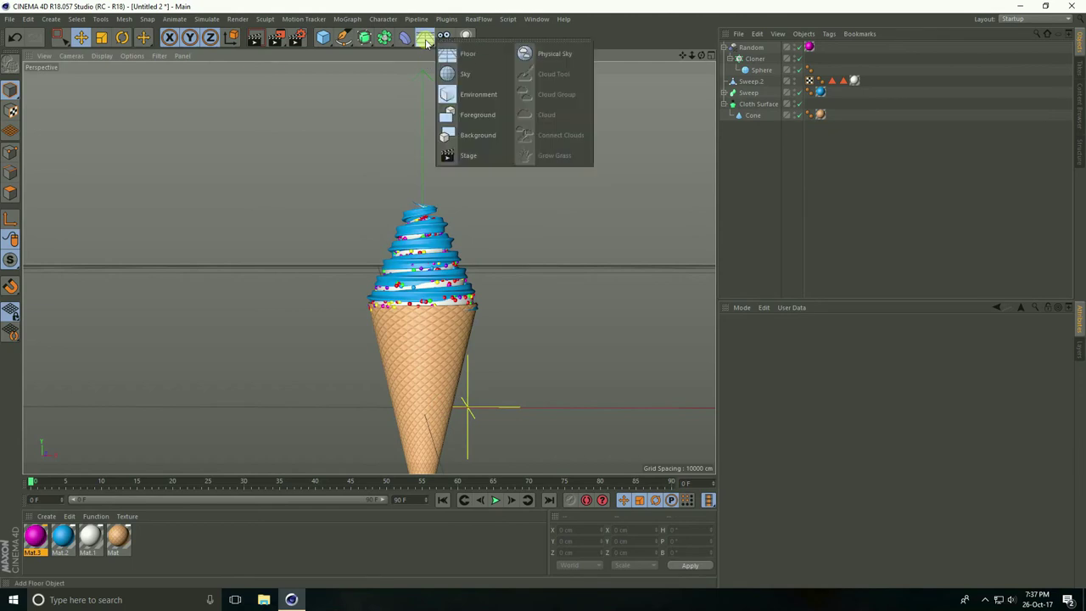
pyautogui.click(460, 143)
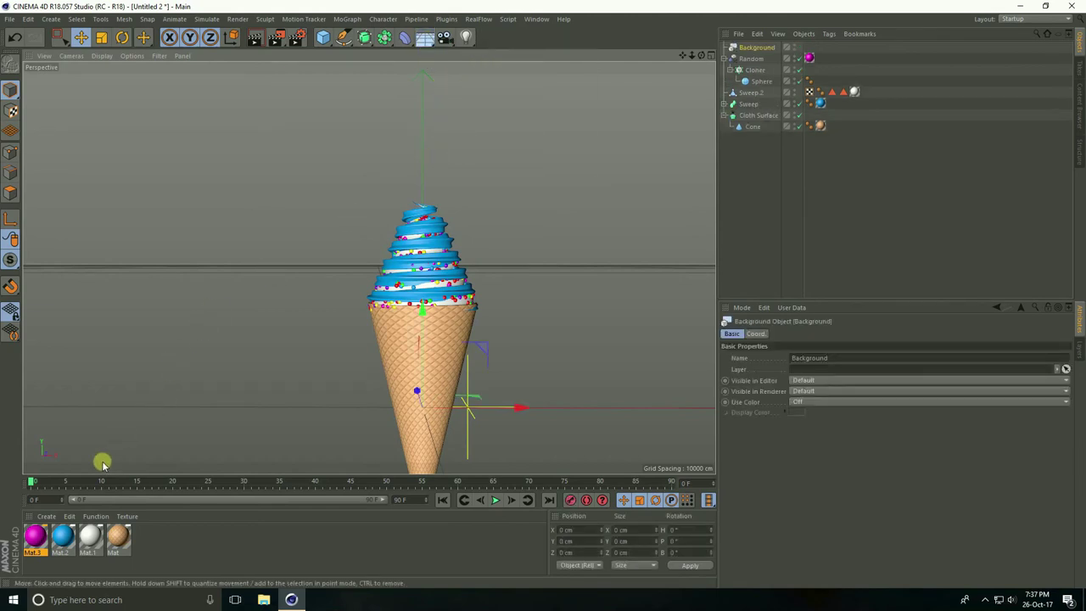
pyautogui.click(46, 515)
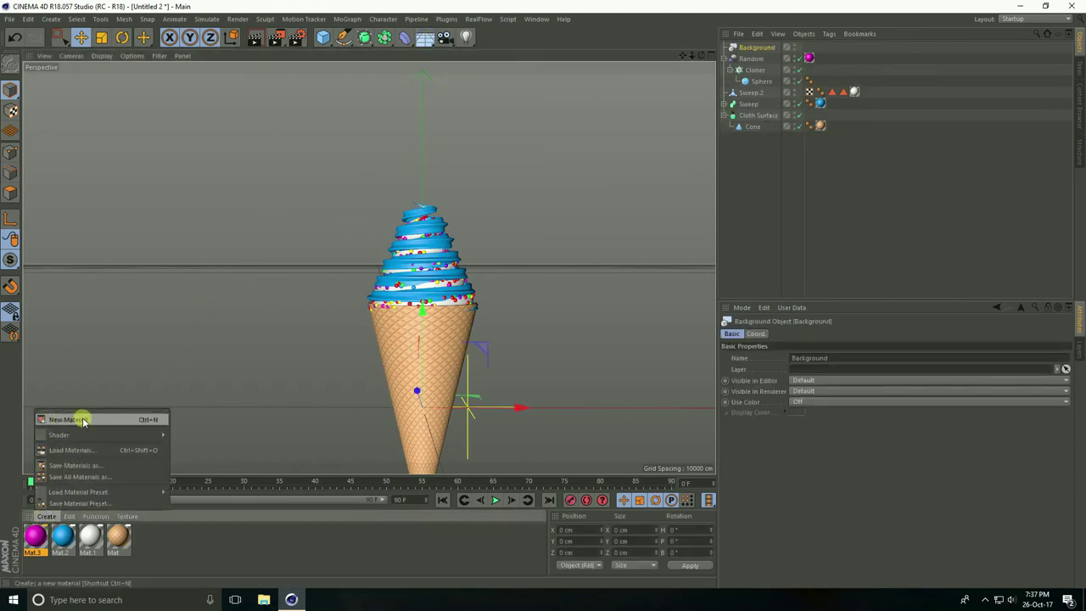
pyautogui.click(79, 419)
pyautogui.doubleClick(37, 536)
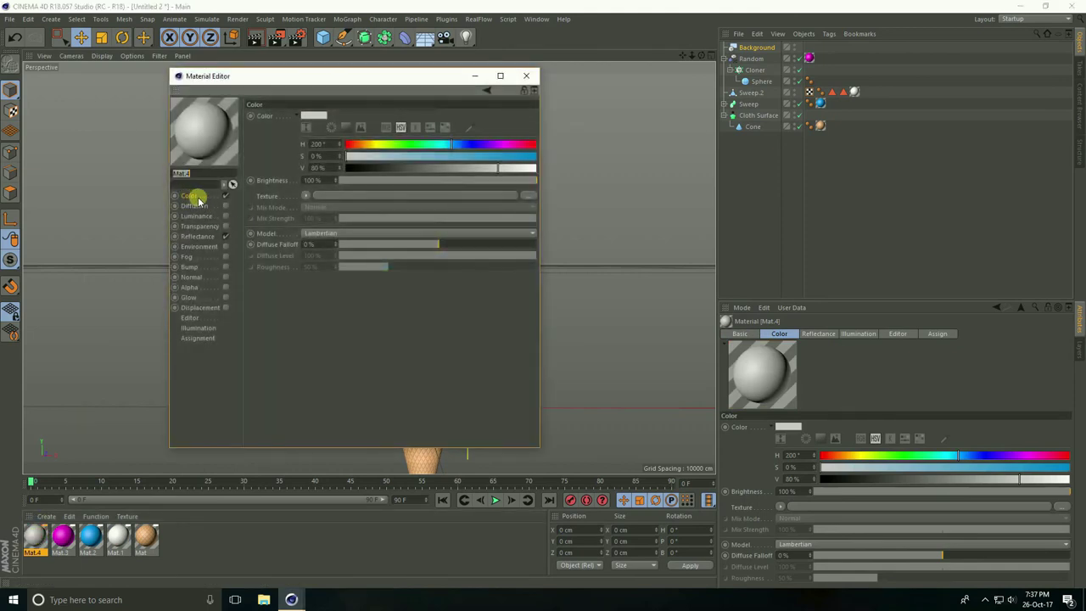
# Step: Set Mat.4's Color texture to a Gradient of type 2D-Circular
pyautogui.click(306, 196)
pyautogui.click(333, 330)
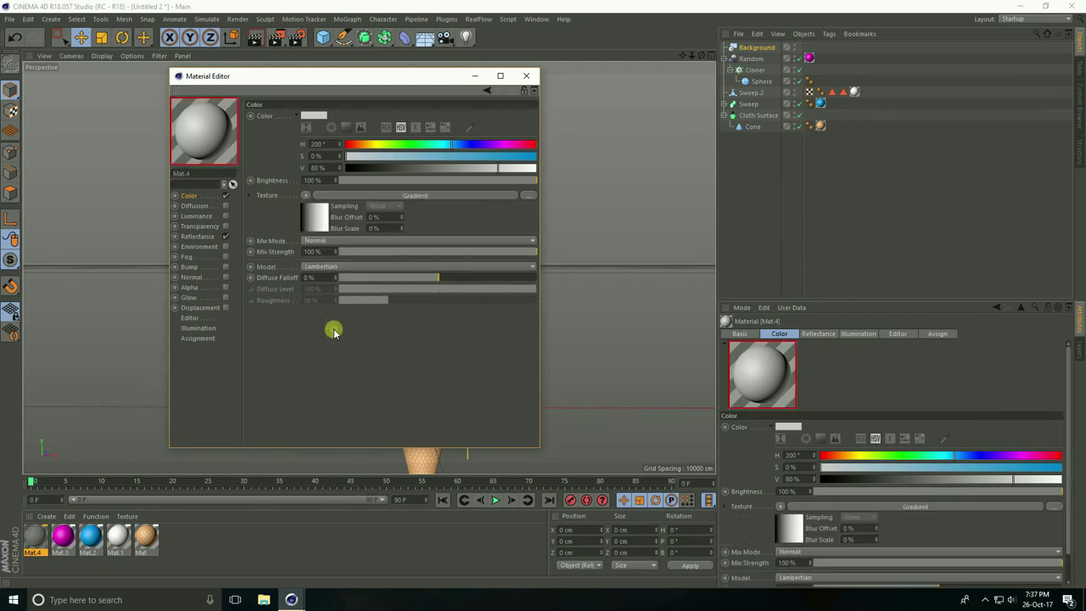
pyautogui.click(315, 219)
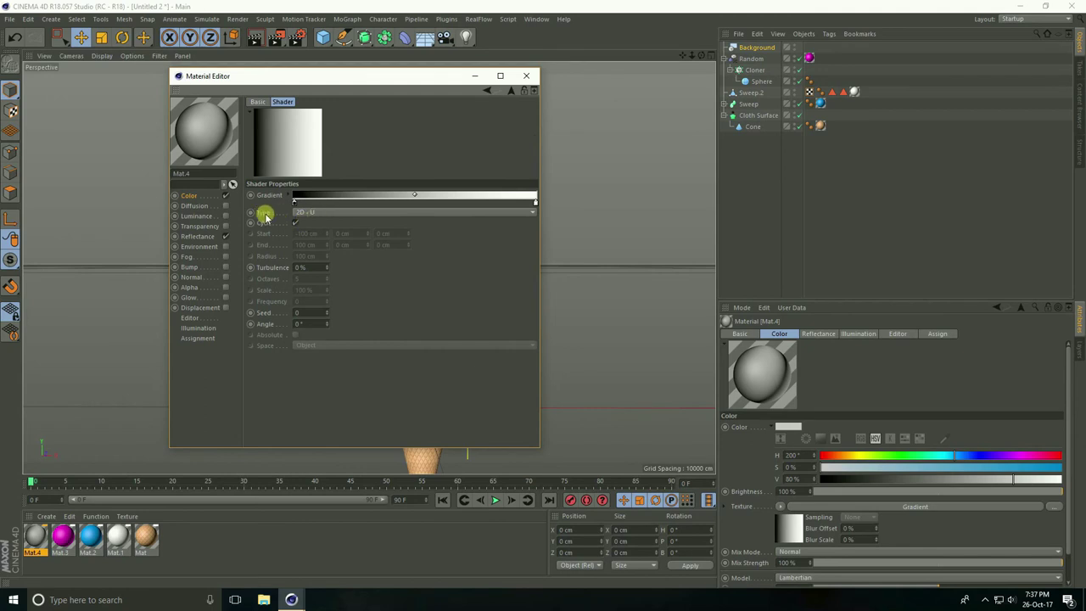
pyautogui.click(313, 214)
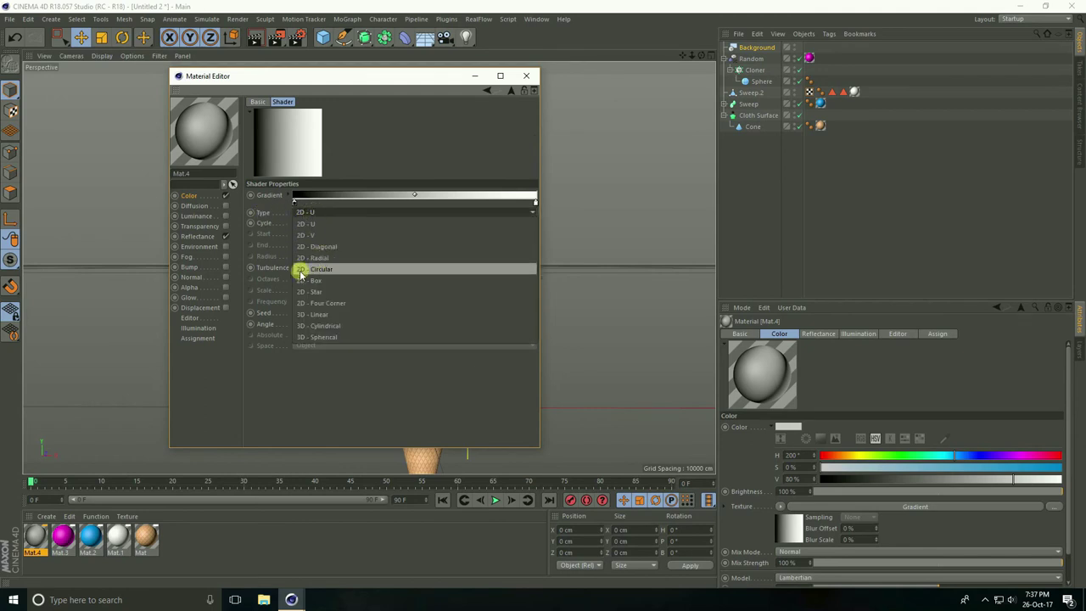
pyautogui.click(326, 270)
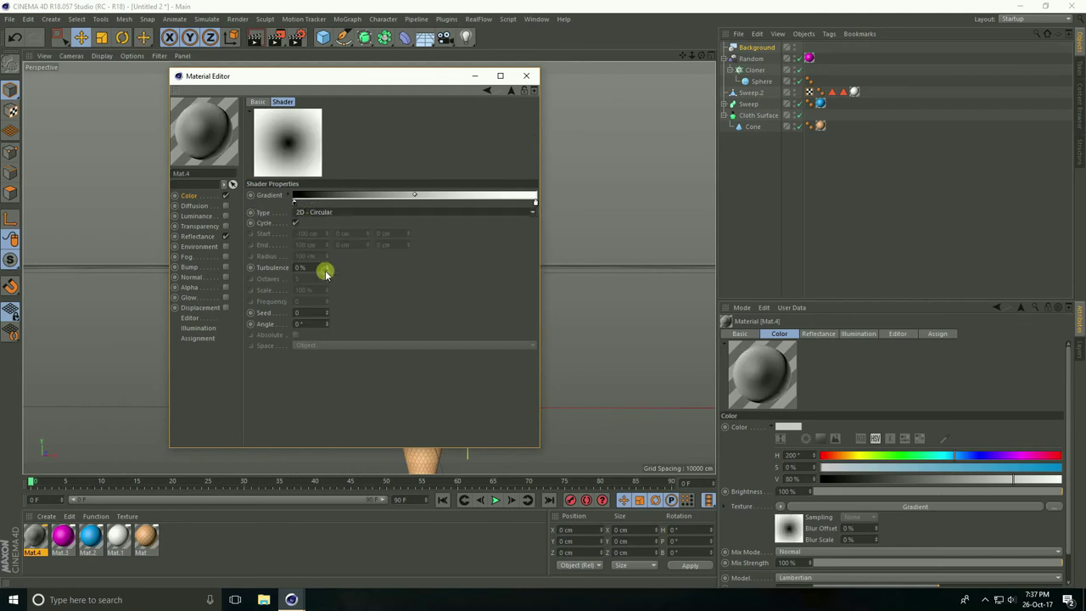
# Step: Make both gradient ends cyan, the right one darker, and apply Mat.4 to Background
pyautogui.doubleClick(294, 203)
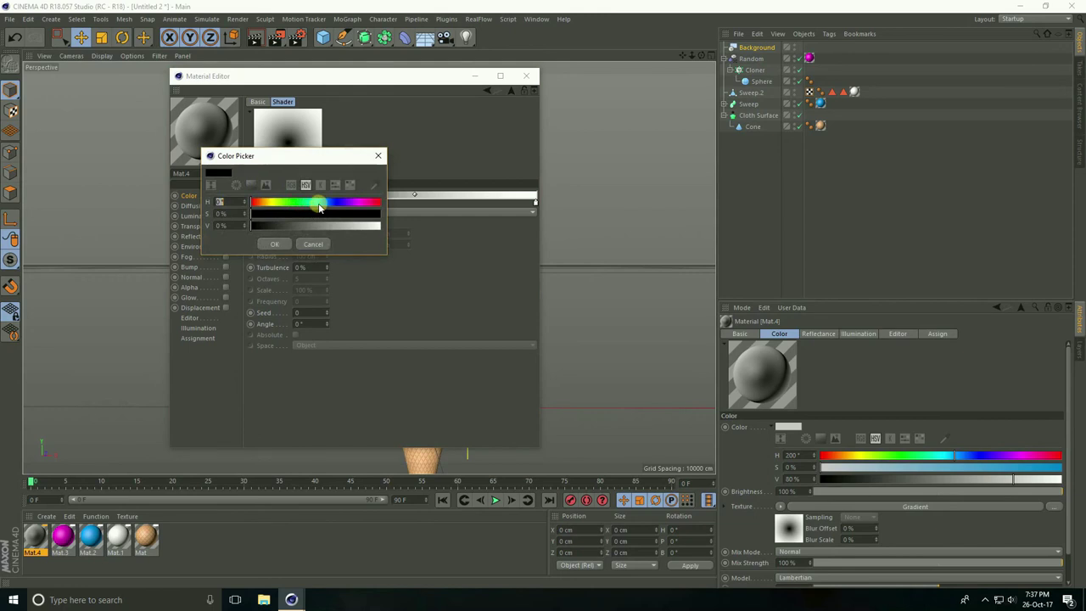
pyautogui.moveTo(352, 213)
pyautogui.mouseDown()
pyautogui.moveTo(389, 213)
pyautogui.moveTo(395, 225)
pyautogui.moveTo(351, 217)
pyautogui.mouseUp()
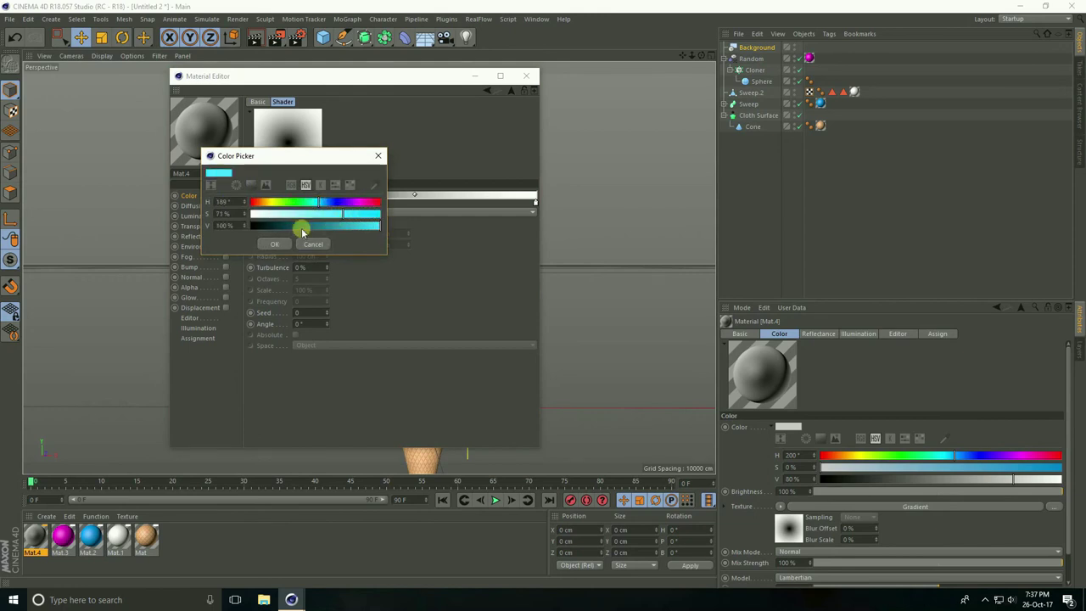
pyautogui.click(273, 243)
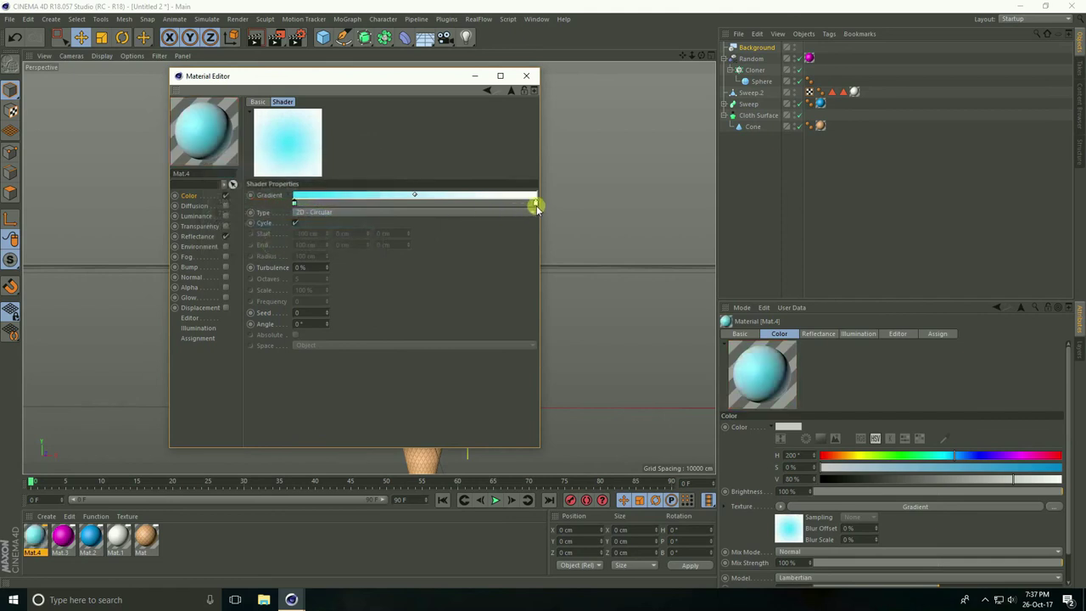
pyautogui.doubleClick(536, 205)
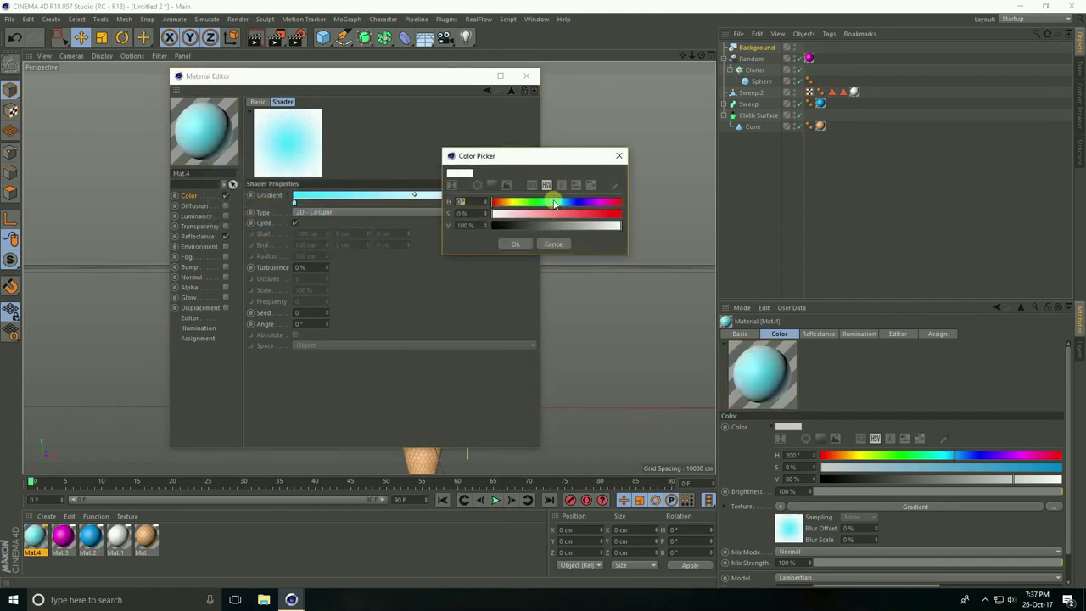
pyautogui.click(556, 202)
pyautogui.moveTo(592, 214)
pyautogui.mouseDown()
pyautogui.moveTo(623, 215)
pyautogui.moveTo(596, 227)
pyautogui.mouseUp()
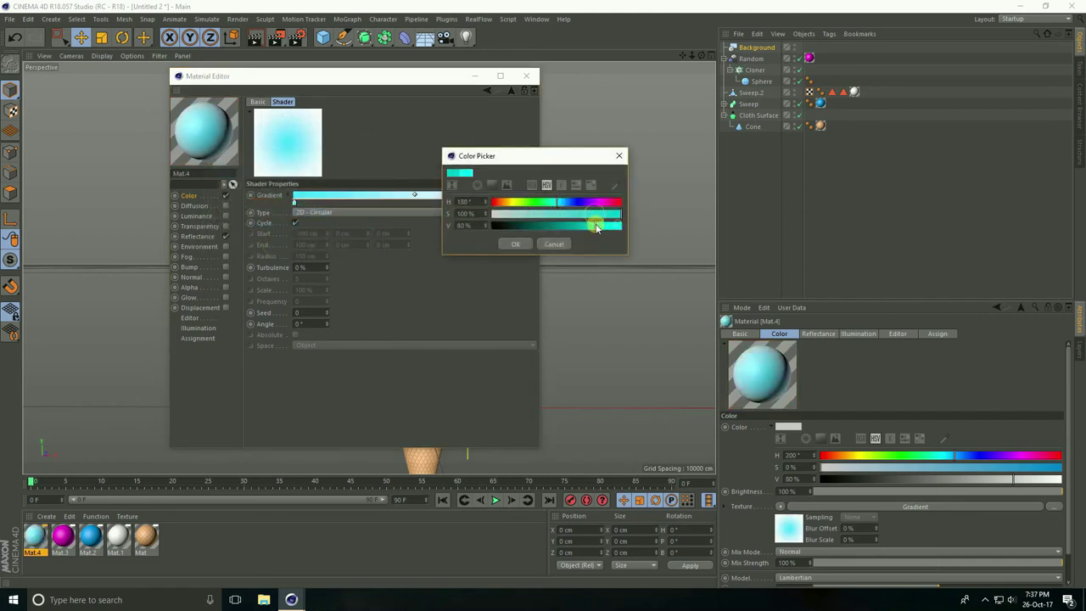
pyautogui.click(558, 205)
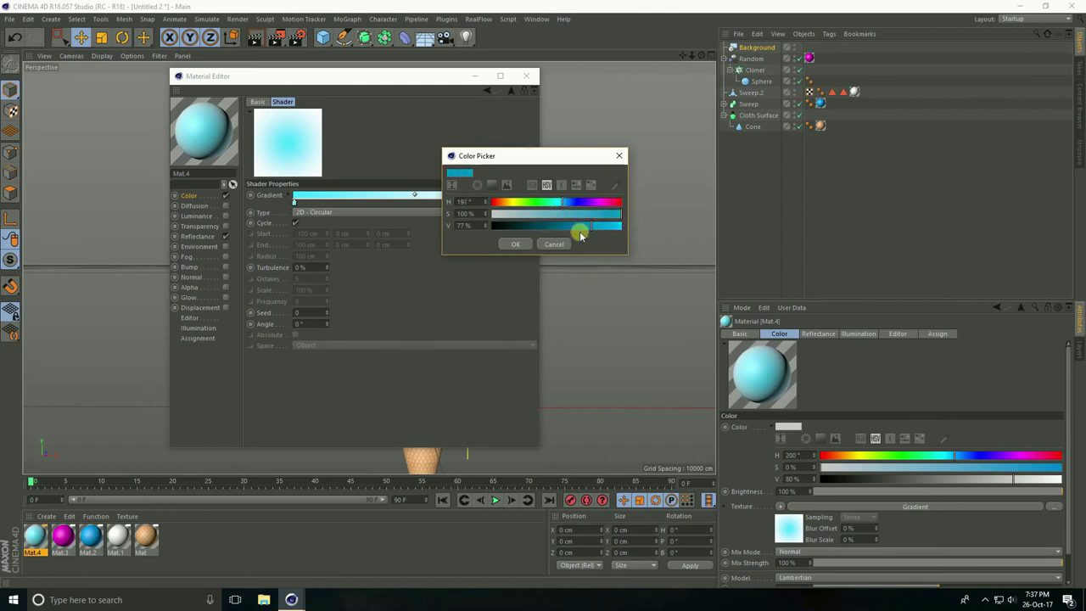
pyautogui.click(519, 244)
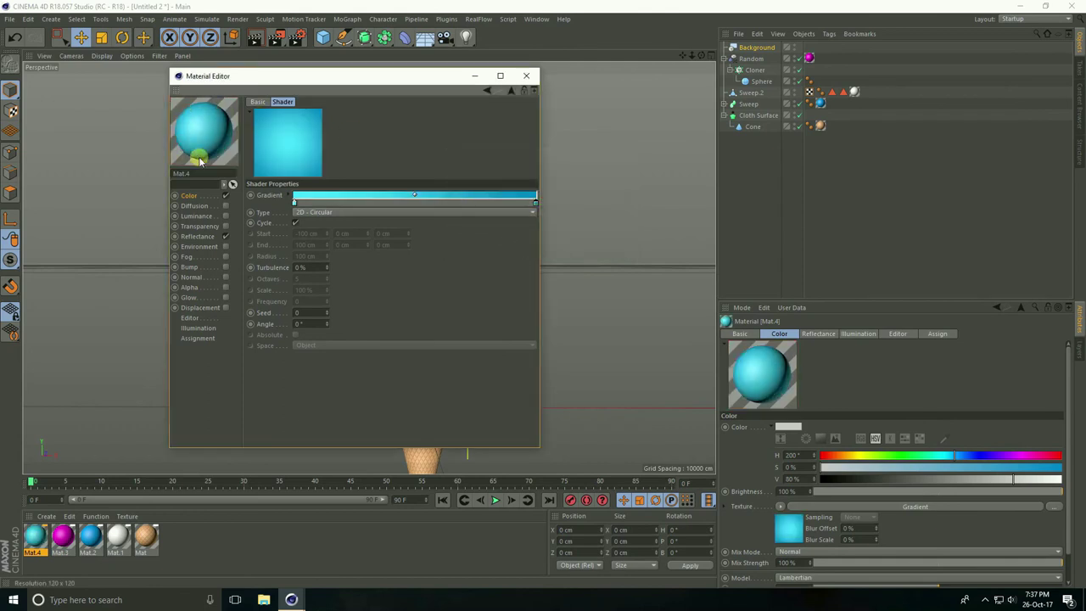
pyautogui.click(525, 76)
pyautogui.moveTo(356, 379); pyautogui.dragTo(751, 47)
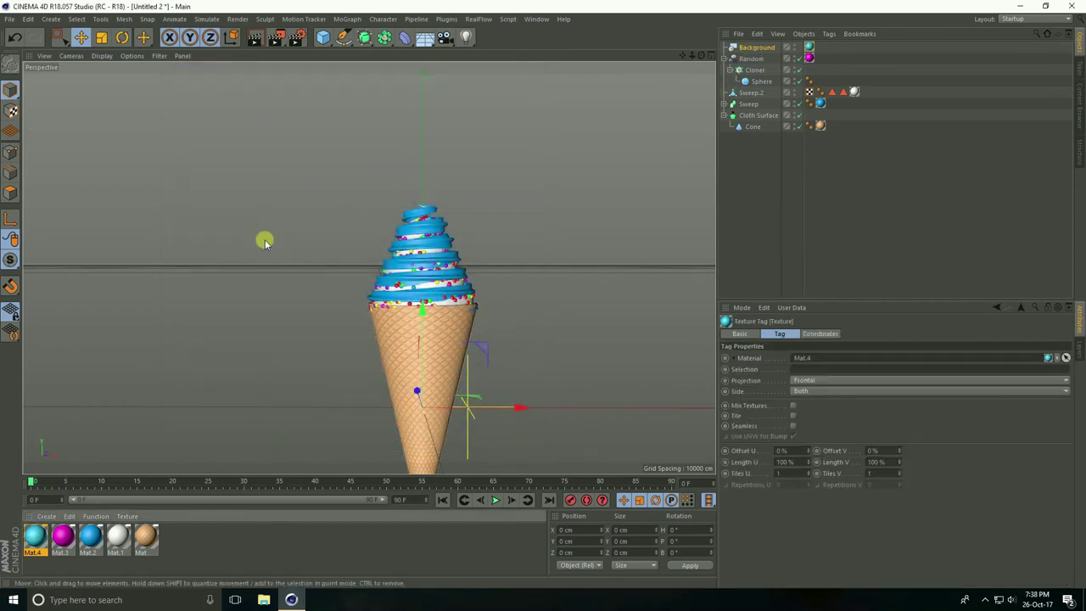
# Step: Add a light and move it below the cone, forward and to the left
pyautogui.scroll(-5, 201, 243)
pyautogui.keyDown('alt'); pyautogui.moveTo(201, 243); pyautogui.dragTo(427, 247); pyautogui.keyUp('alt')
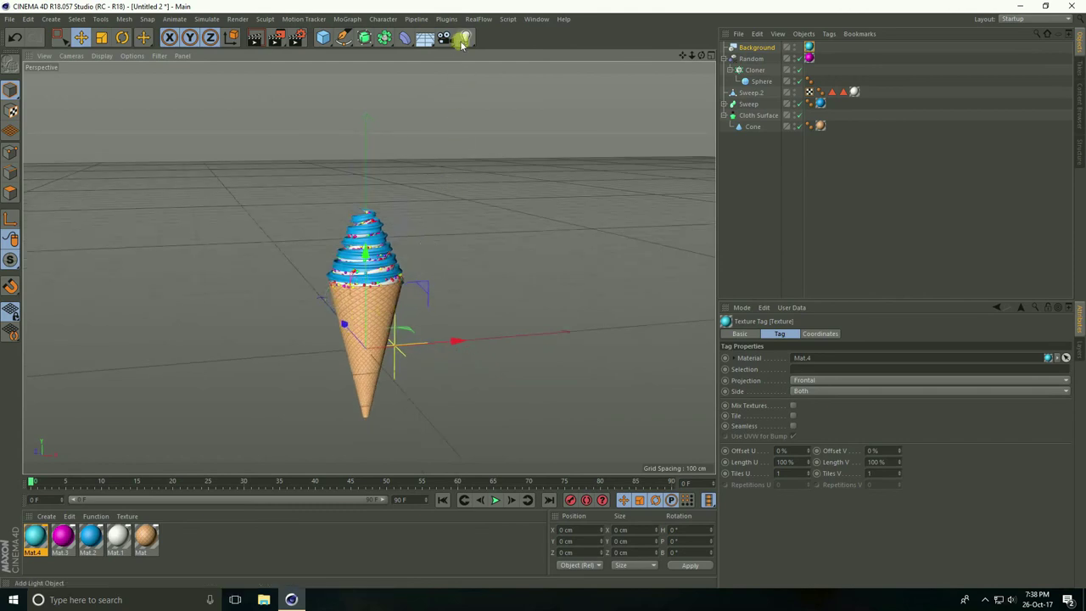
pyautogui.moveTo(463, 44); pyautogui.dragTo(513, 49)
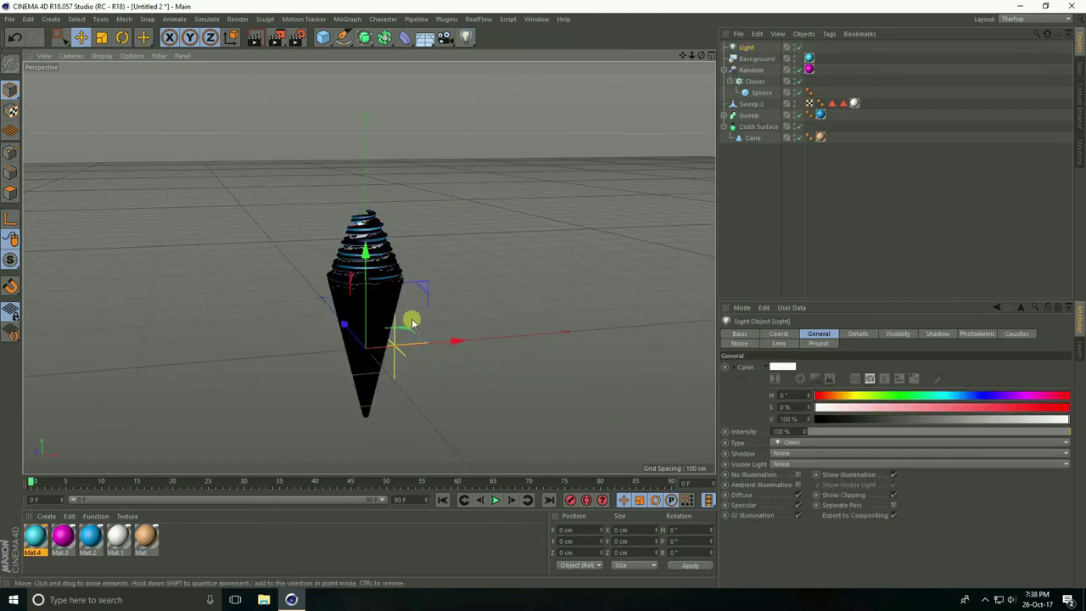
pyautogui.click(80, 38)
pyautogui.moveTo(339, 327); pyautogui.dragTo(387, 400)
pyautogui.moveTo(517, 408); pyautogui.dragTo(307, 408)
pyautogui.scroll(-2, 293, 398)
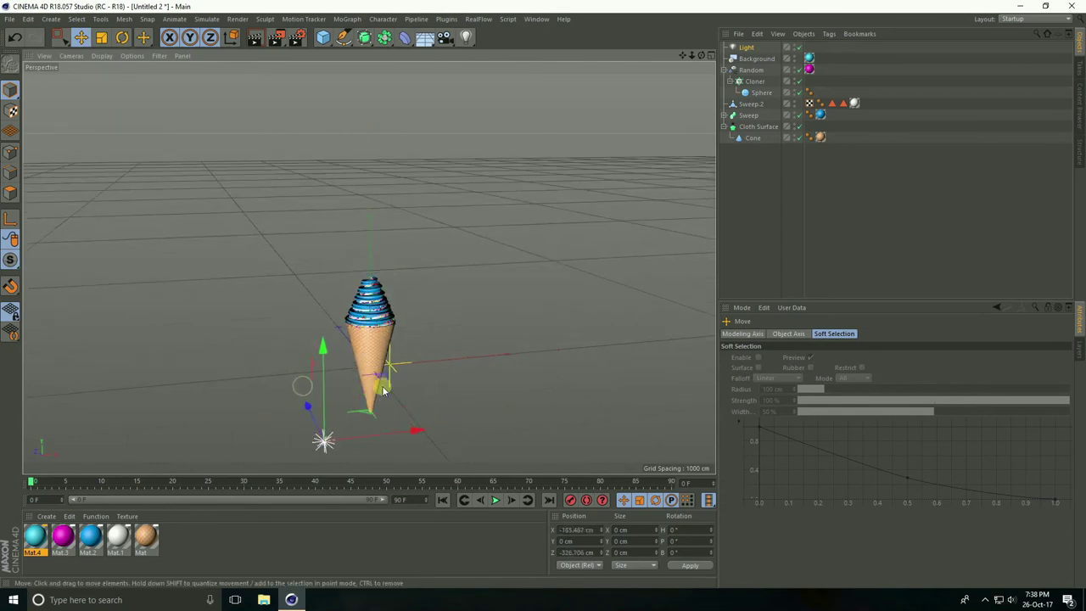
# Step: Set the light's intensity to 90%, duplicate it to the right, and add a Null
pyautogui.click(744, 47)
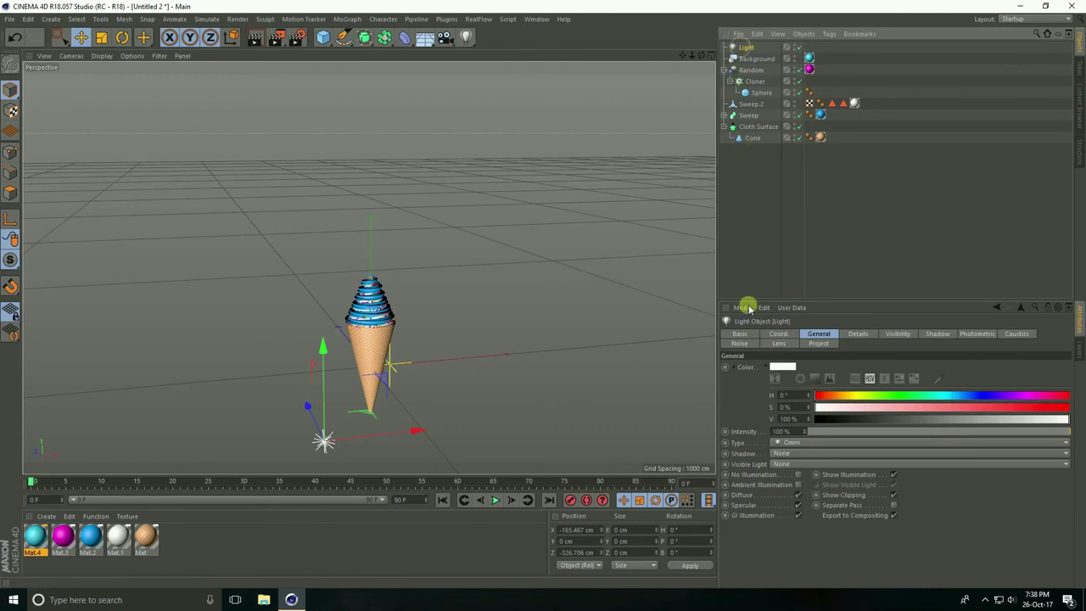
pyautogui.click(784, 431)
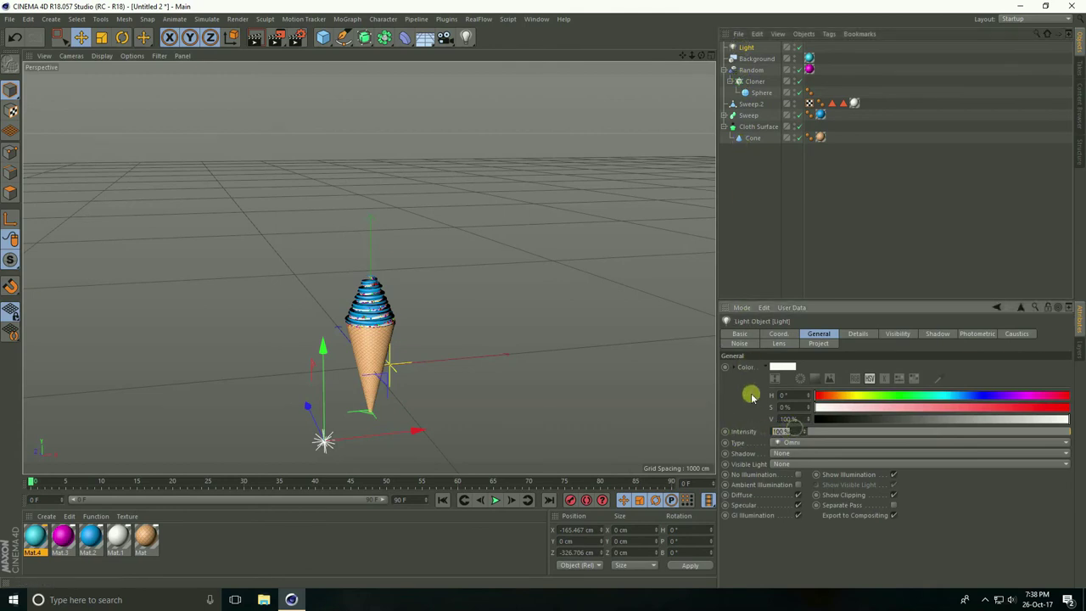
pyautogui.write('90')
pyautogui.press('Return')
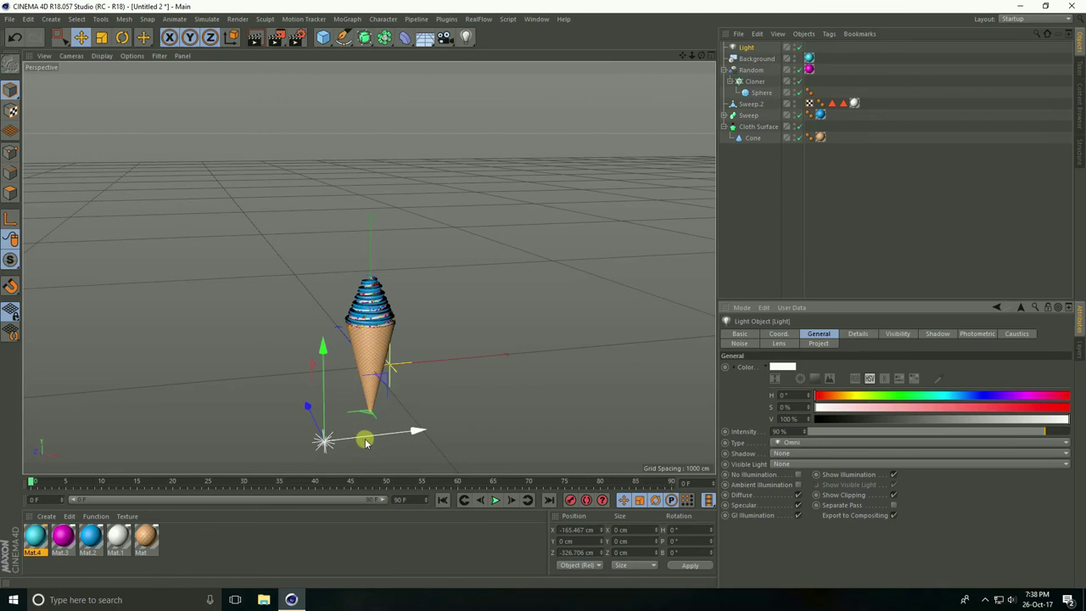
pyautogui.keyDown('ctrl'); pyautogui.moveTo(364, 442); pyautogui.dragTo(687, 399); pyautogui.keyUp('ctrl')
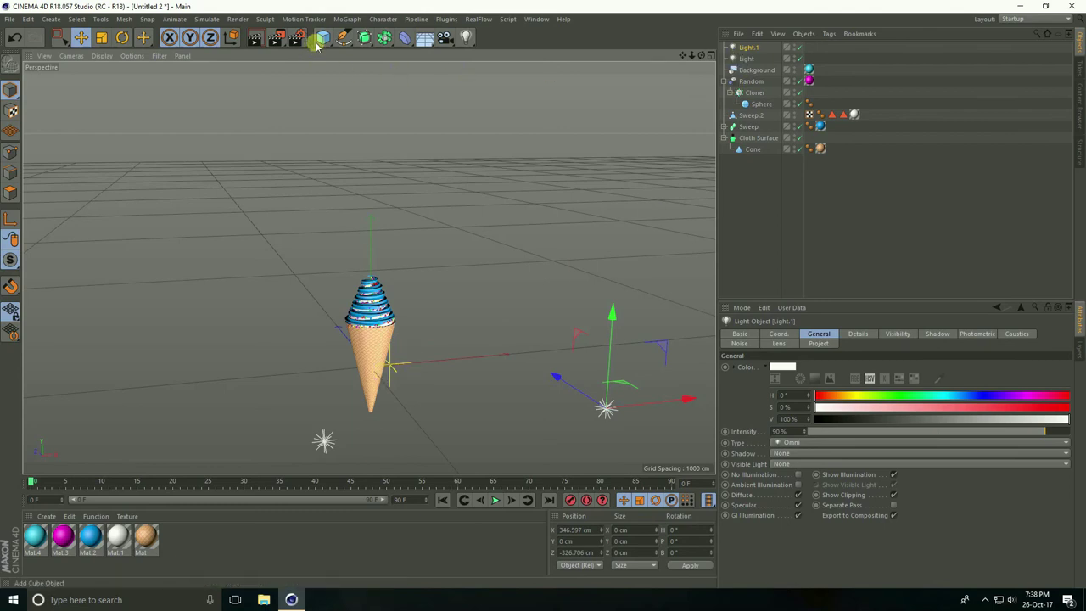
pyautogui.moveTo(319, 44); pyautogui.dragTo(355, 54)
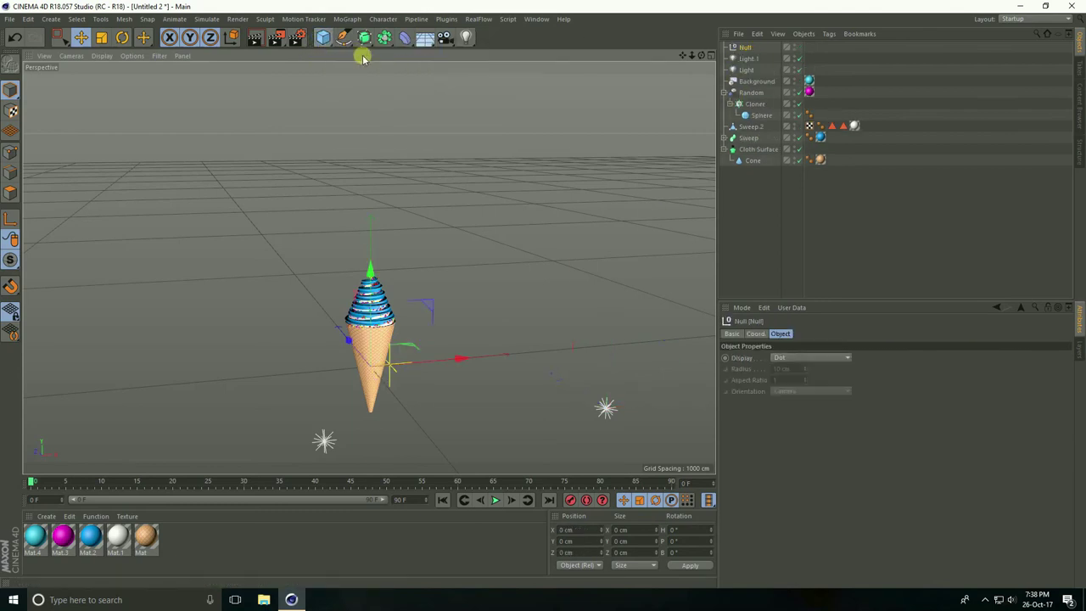
# Step: Nest Random through Cone under the null and name it Ice Cream
pyautogui.moveTo(732, 54); pyautogui.dragTo(747, 85)
pyautogui.click(752, 92)
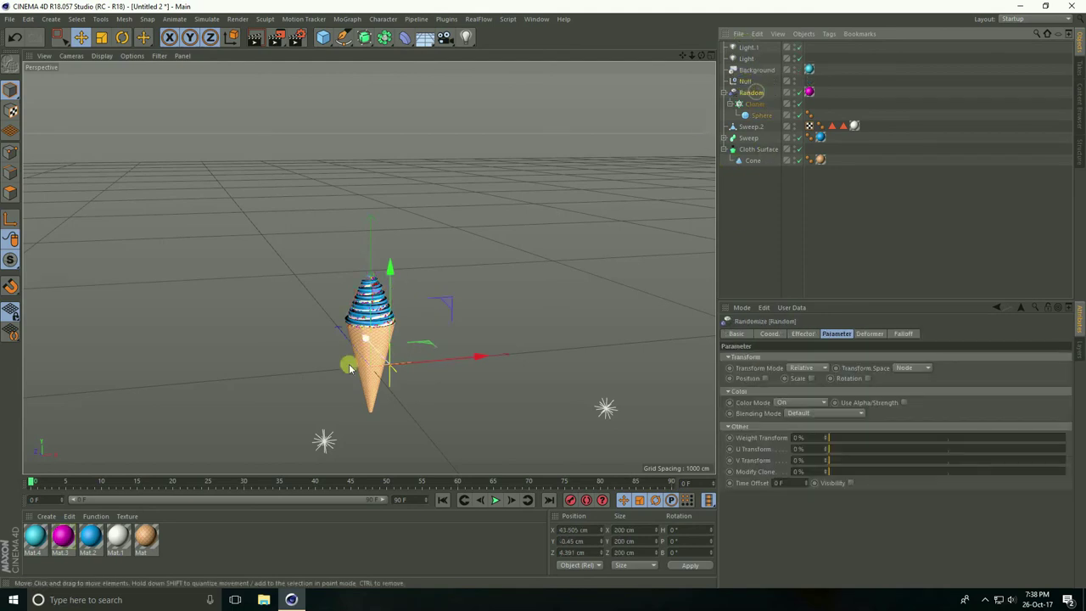
pyautogui.keyDown('shift'); pyautogui.click(752, 160); pyautogui.keyUp('shift')
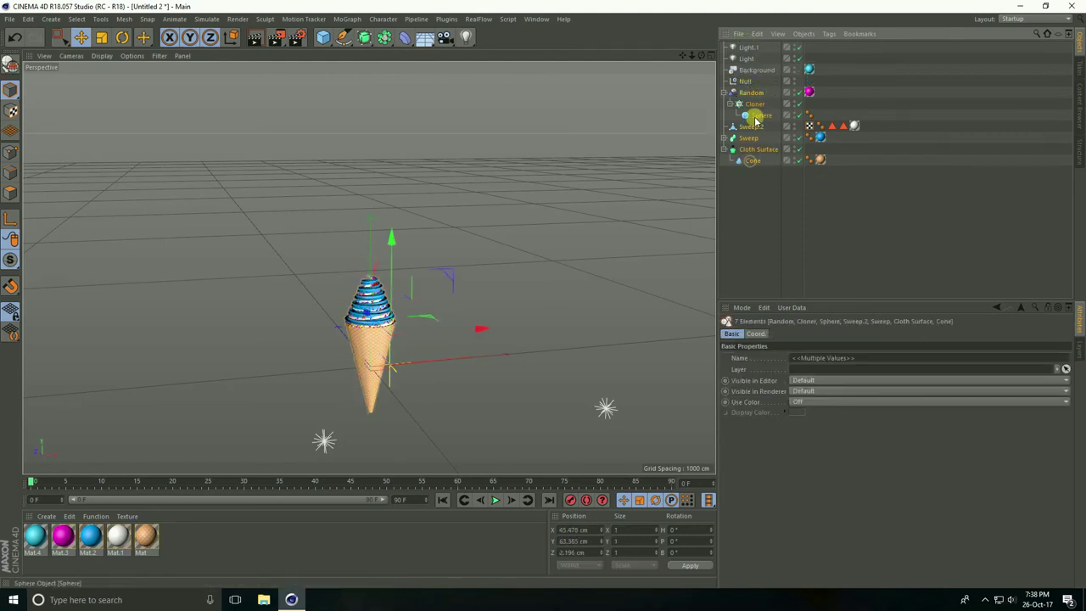
pyautogui.moveTo(749, 86); pyautogui.dragTo(722, 84)
pyautogui.click(747, 81)
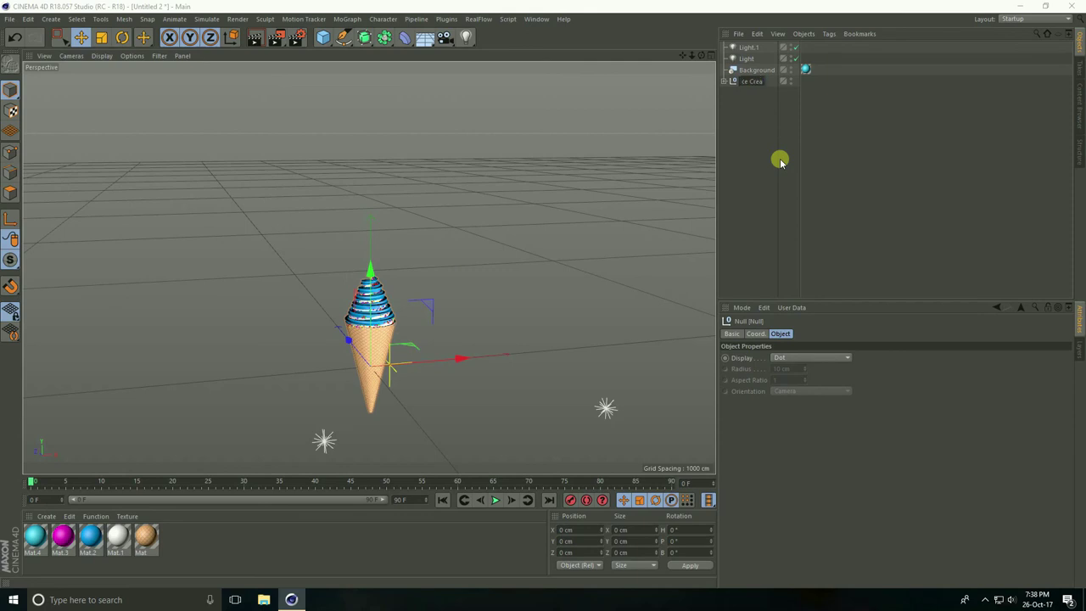
pyautogui.write('m')
pyautogui.press('Return')
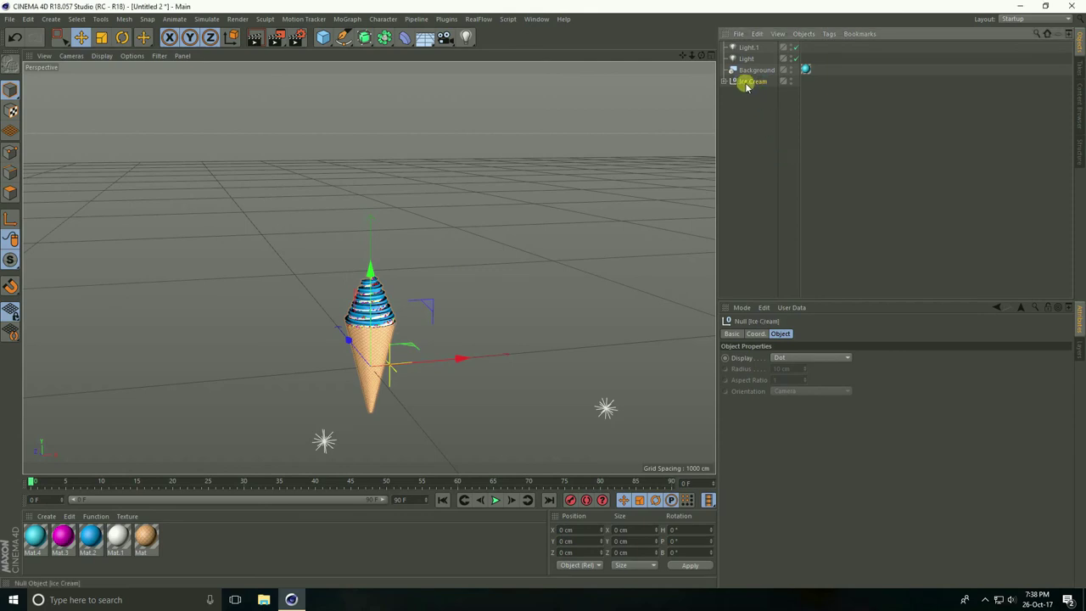
# Step: Duplicate the Ice Cream group as Ice Cream.1 beside the original
pyautogui.hotkey('ctrl', 'v')
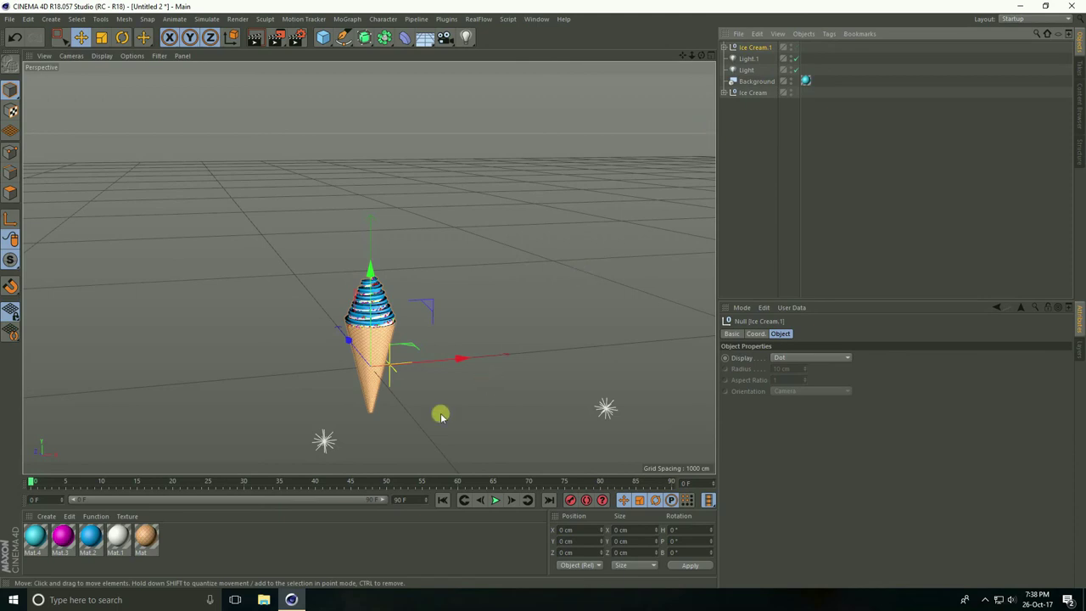
pyautogui.moveTo(458, 356); pyautogui.dragTo(505, 355)
pyautogui.scroll(5, 410, 374)
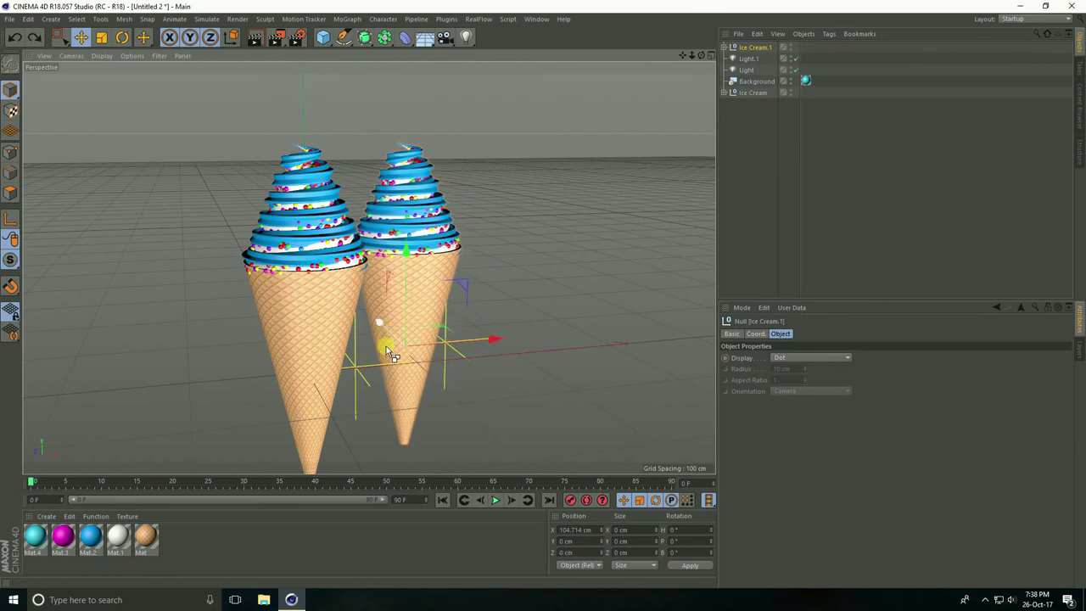
pyautogui.keyDown('alt'); pyautogui.moveTo(386, 347); pyautogui.dragTo(358, 390); pyautogui.keyUp('alt')
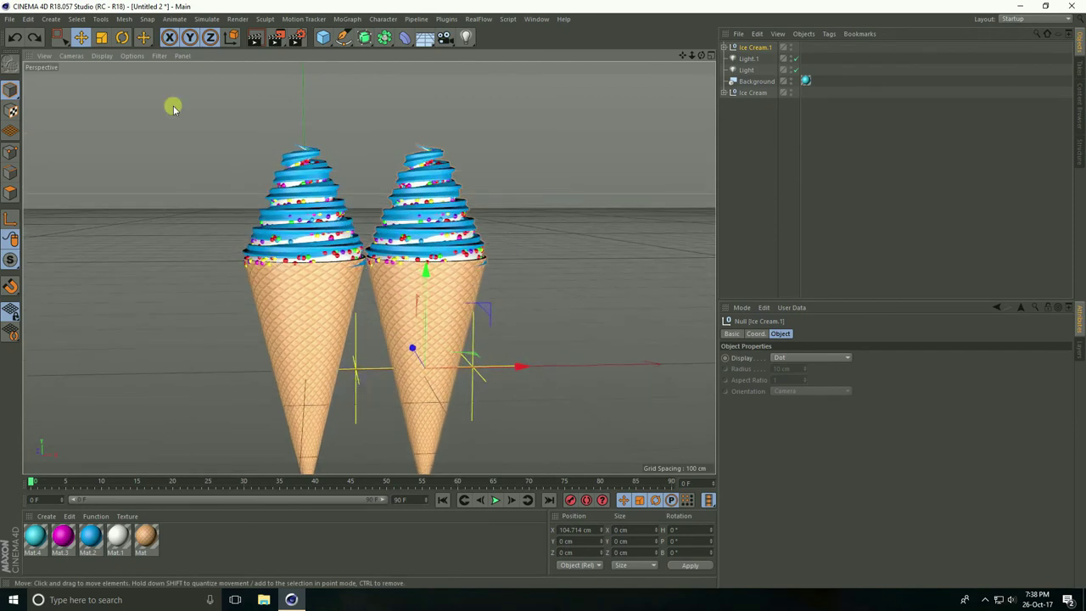
# Step: Tilt the right cone outward about 15° and the left cone outward to the left
pyautogui.click(122, 36)
pyautogui.moveTo(449, 316); pyautogui.dragTo(466, 322)
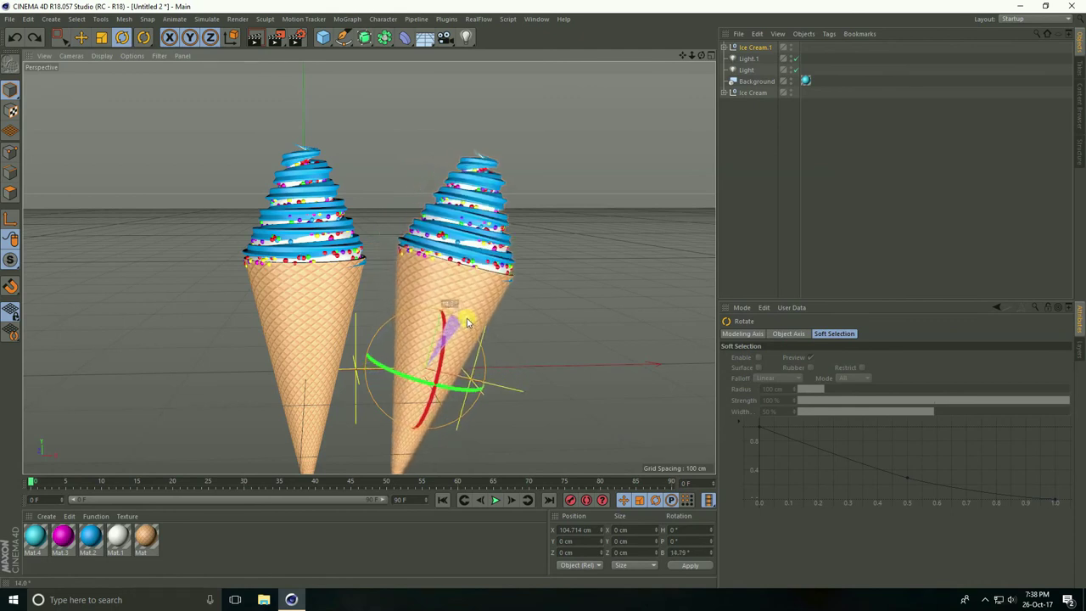
pyautogui.click(745, 93)
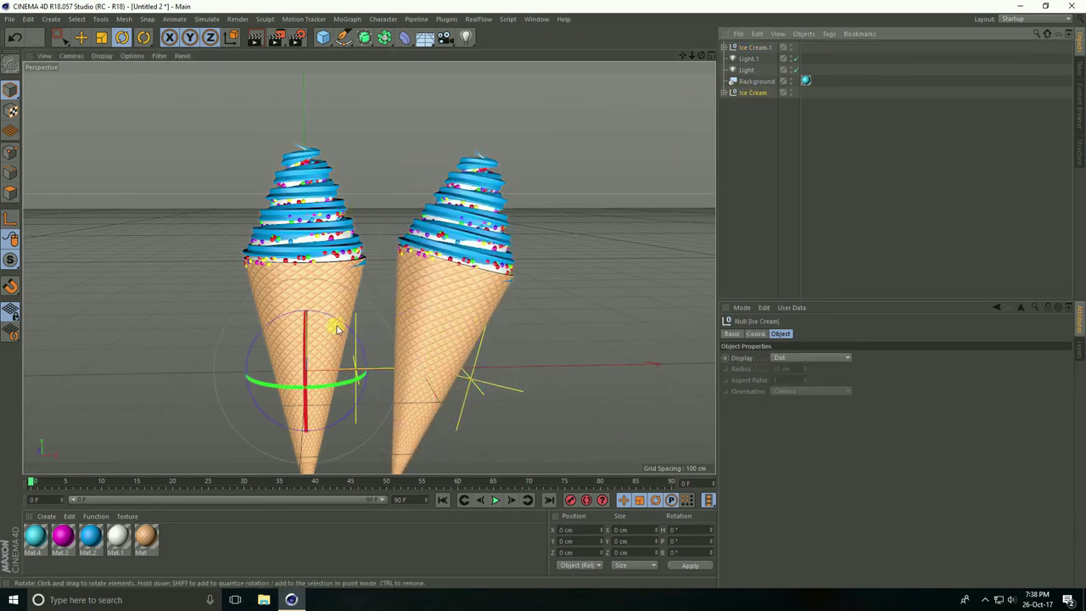
pyautogui.moveTo(337, 315); pyautogui.dragTo(316, 310)
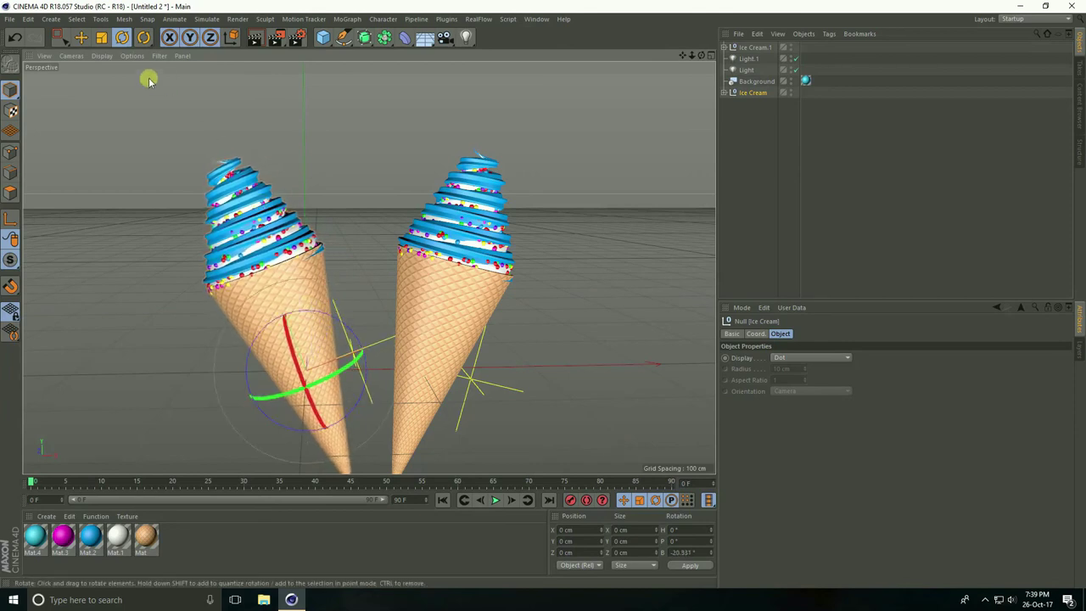
# Step: Slide the two cones toward each other so their tips meet
pyautogui.click(81, 36)
pyautogui.keyDown('alt'); pyautogui.moveTo(543, 287); pyautogui.dragTo(544, 295, button='middle'); pyautogui.keyUp('alt')
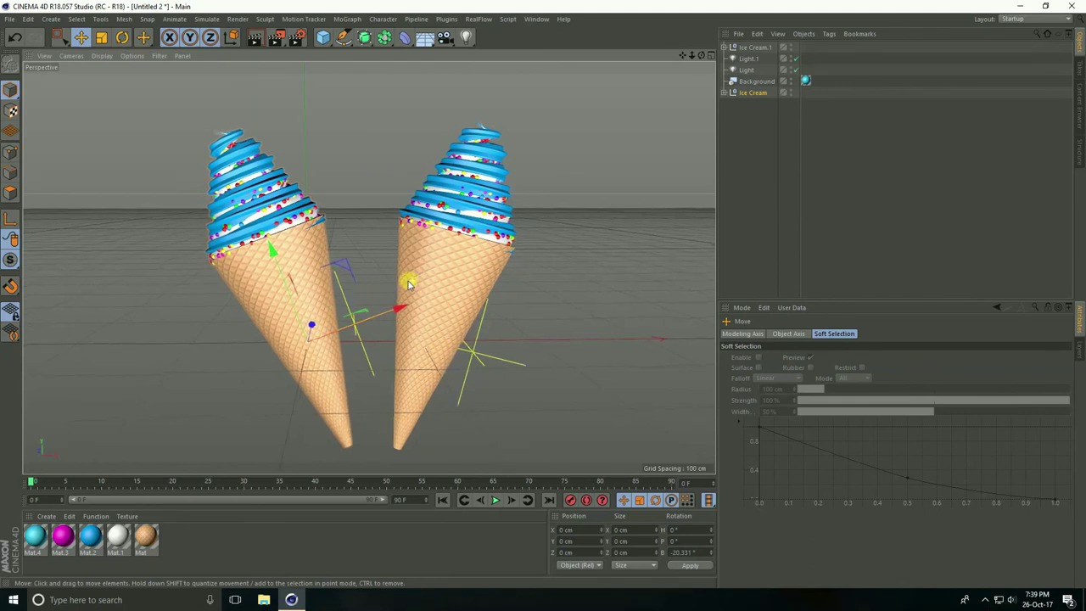
pyautogui.moveTo(371, 303); pyautogui.dragTo(406, 315)
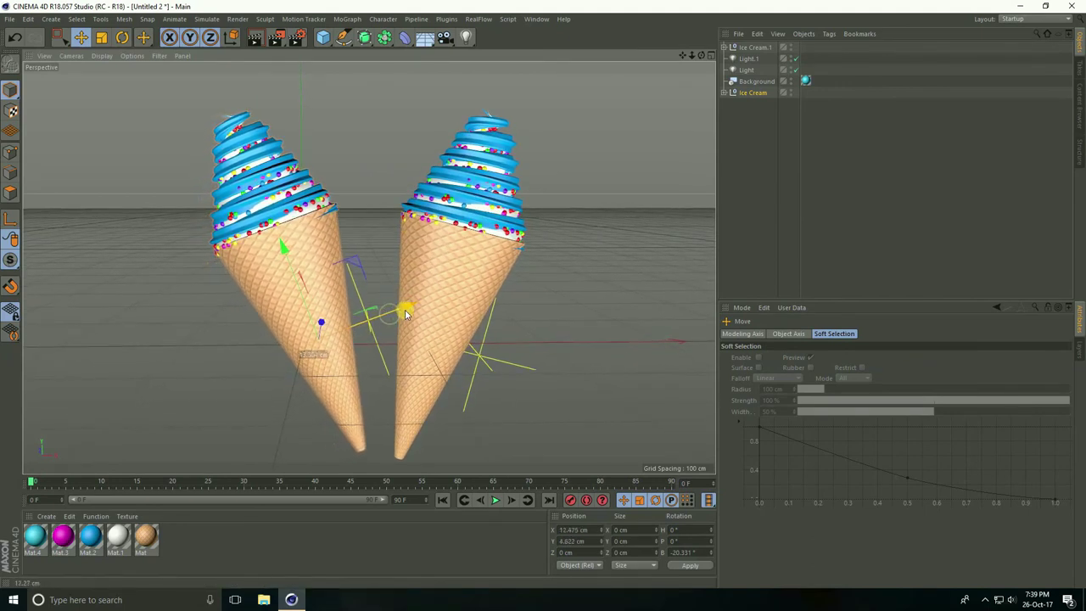
pyautogui.click(752, 46)
pyautogui.moveTo(525, 373); pyautogui.dragTo(491, 363)
pyautogui.moveTo(439, 240); pyautogui.dragTo(439, 244)
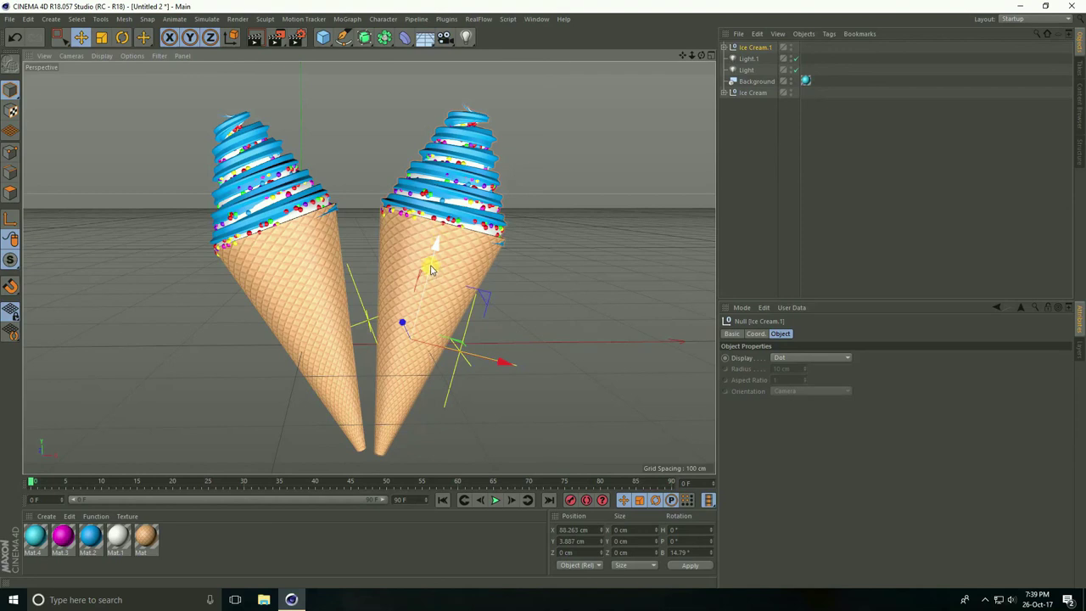
# Step: Add Ambient Occlusion and Global Illumination effects in Render Settings
pyautogui.click(296, 38)
pyautogui.click(79, 208)
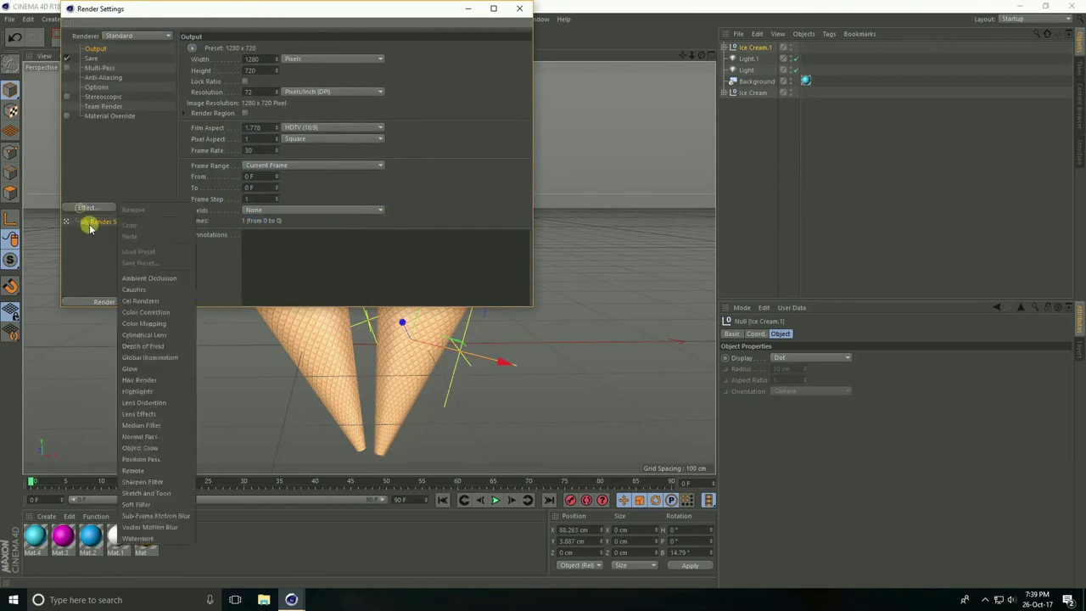
pyautogui.click(142, 283)
pyautogui.click(90, 208)
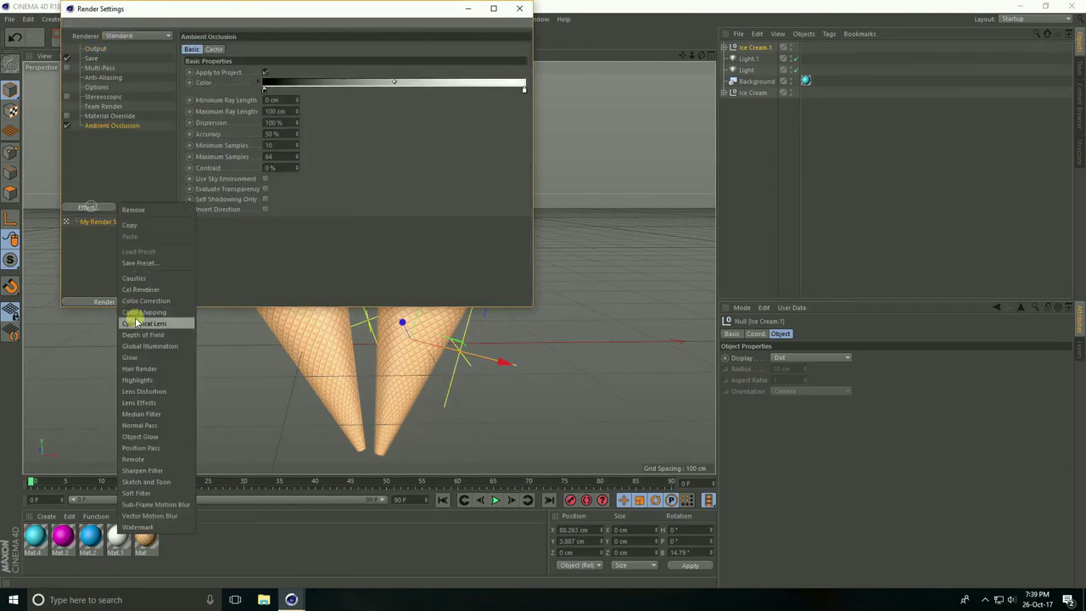
pyautogui.click(139, 346)
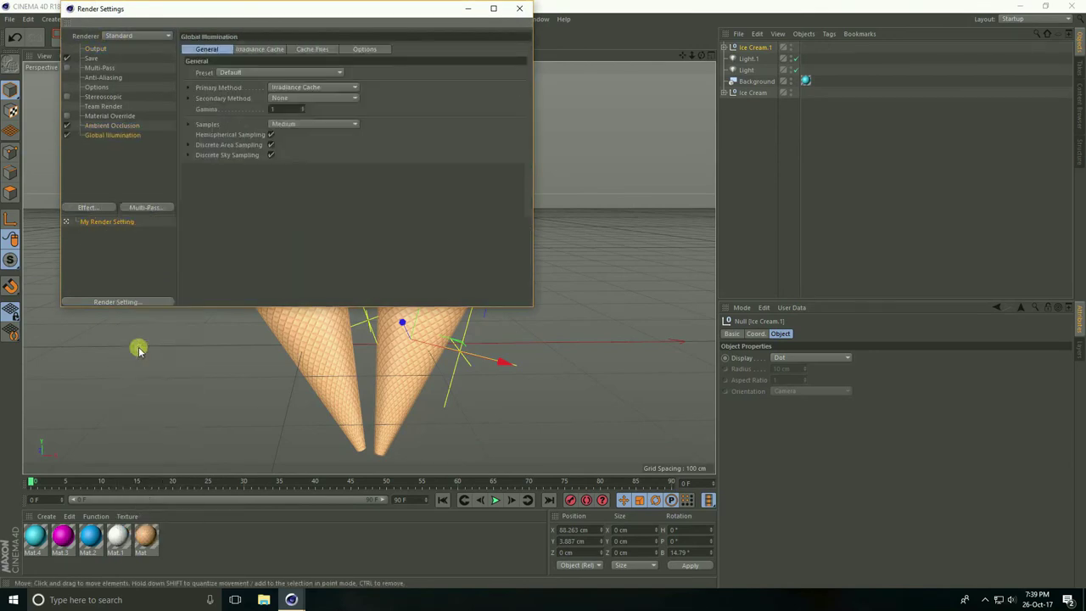
# Step: Set anti-aliasing to Best and close Render Settings
pyautogui.click(102, 78)
pyautogui.click(283, 48)
pyautogui.click(283, 81)
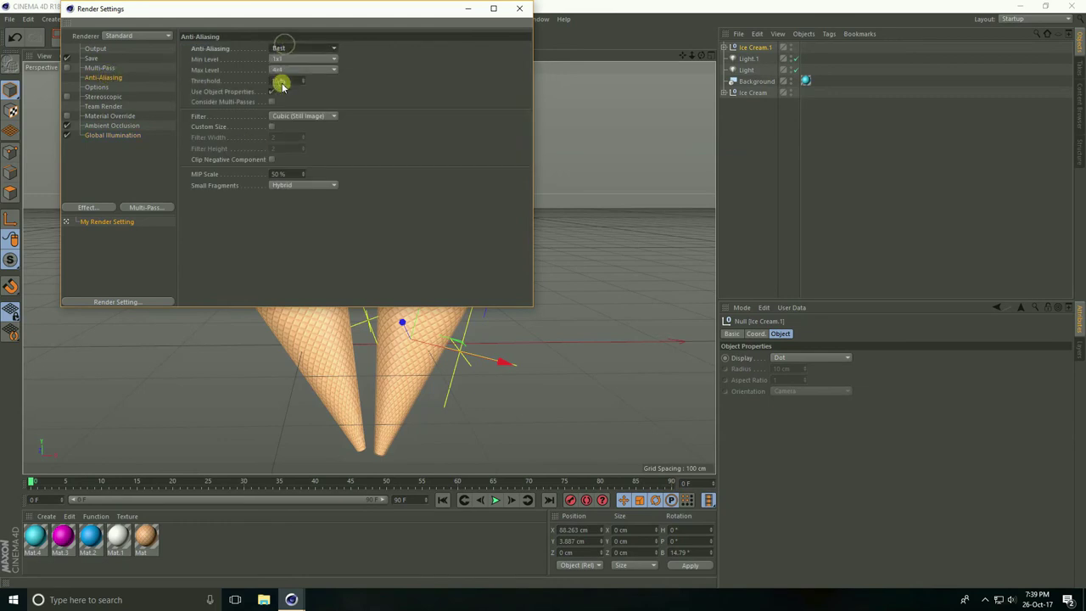
pyautogui.click(519, 9)
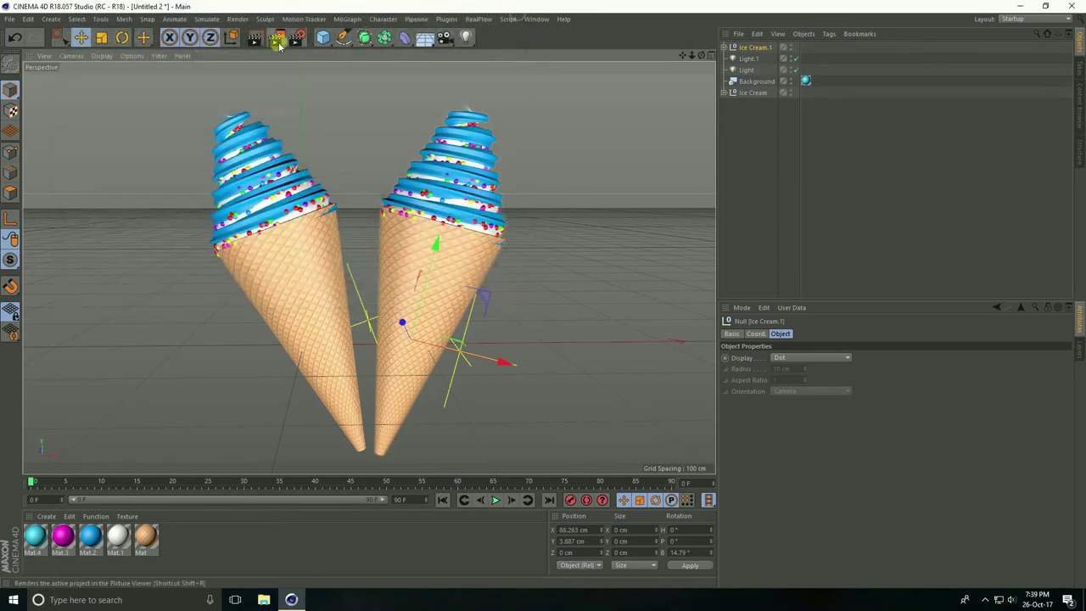
# Step: Render to the Picture Viewer and enable its image filter
pyautogui.click(277, 37)
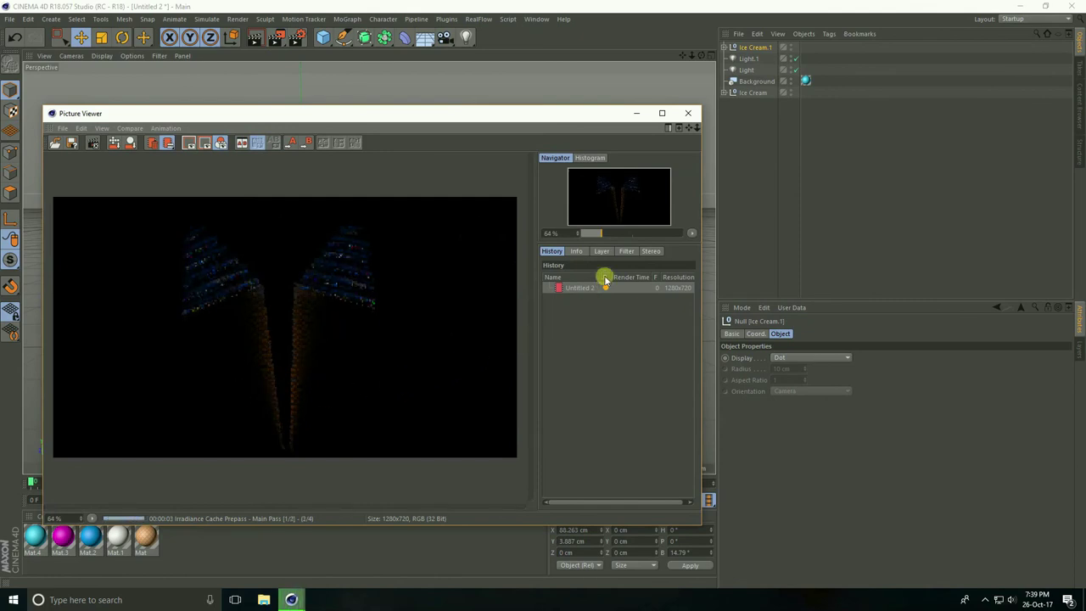
pyautogui.click(626, 251)
pyautogui.click(546, 276)
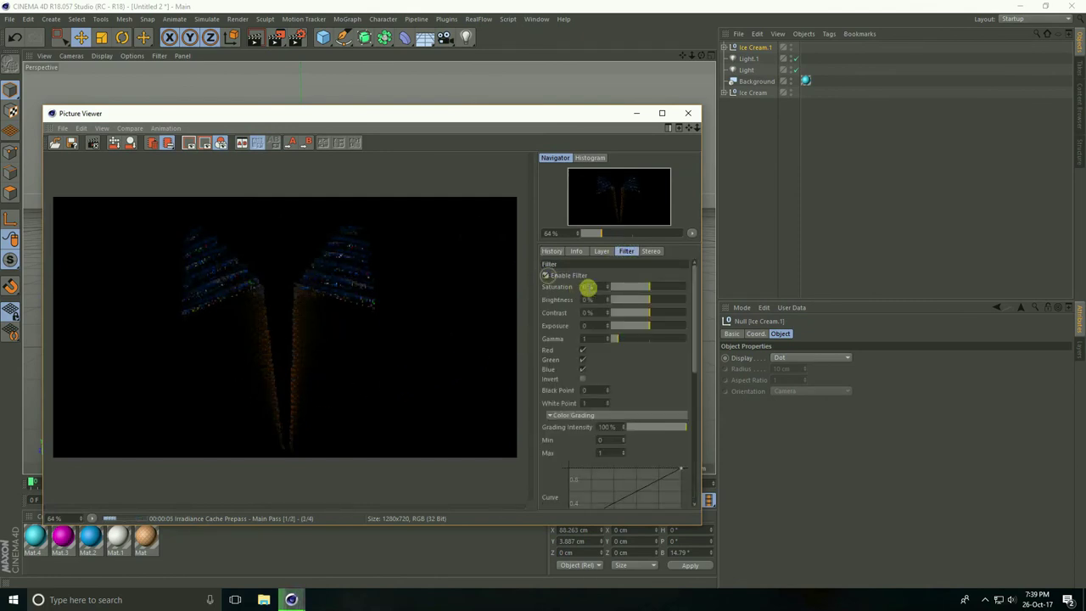